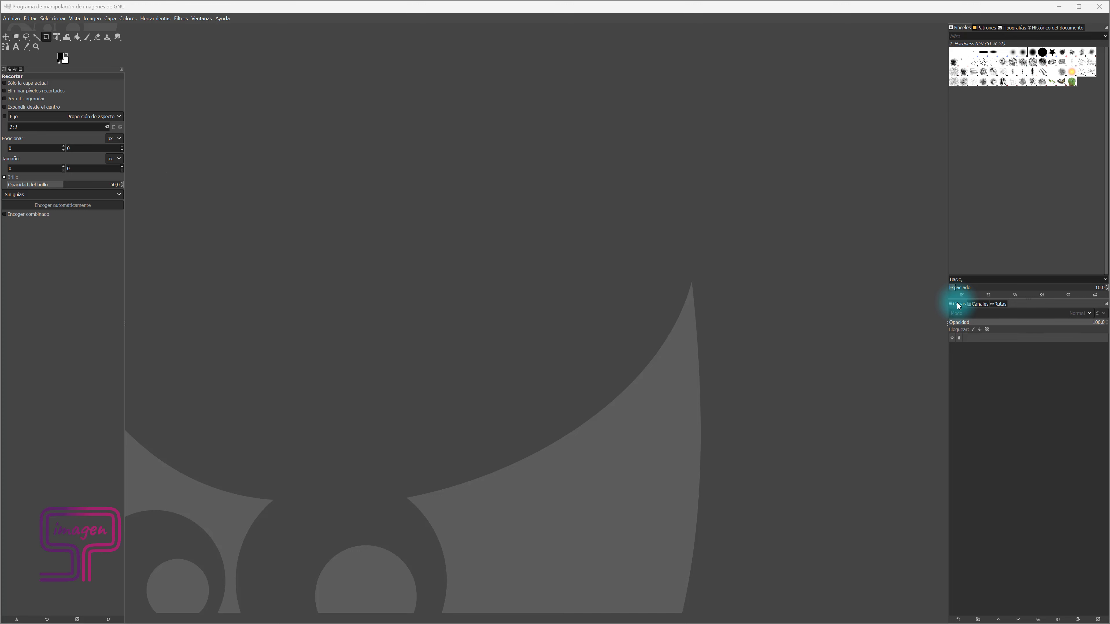
Dock the Layers panel at the top of the right dock, with the Channels panel beside it
drag(960, 309, 763, 153)
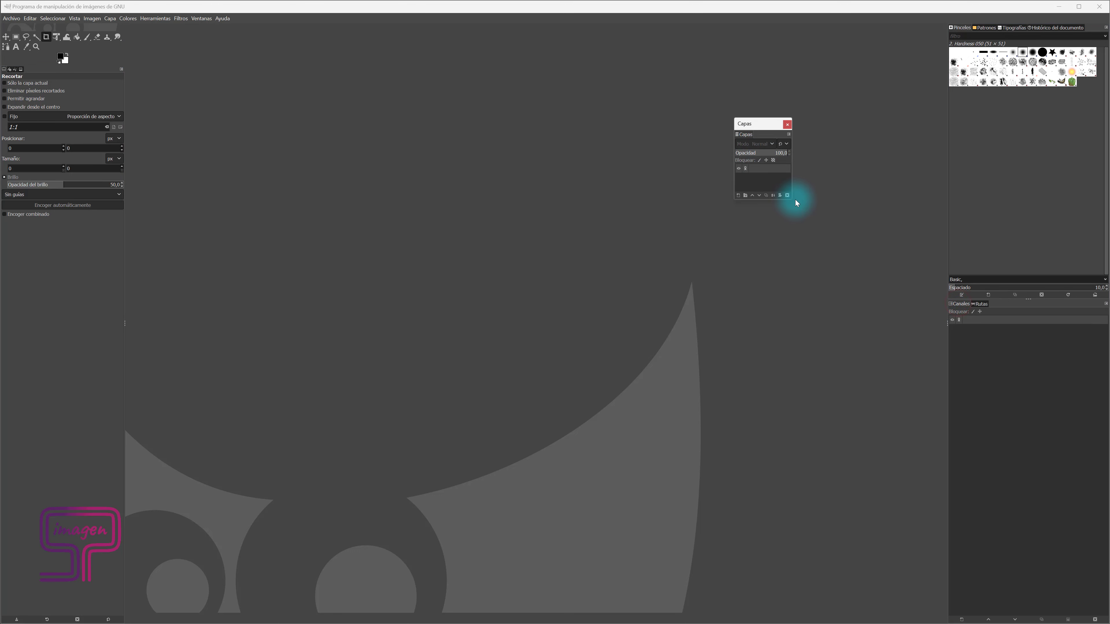
drag(791, 201, 929, 418)
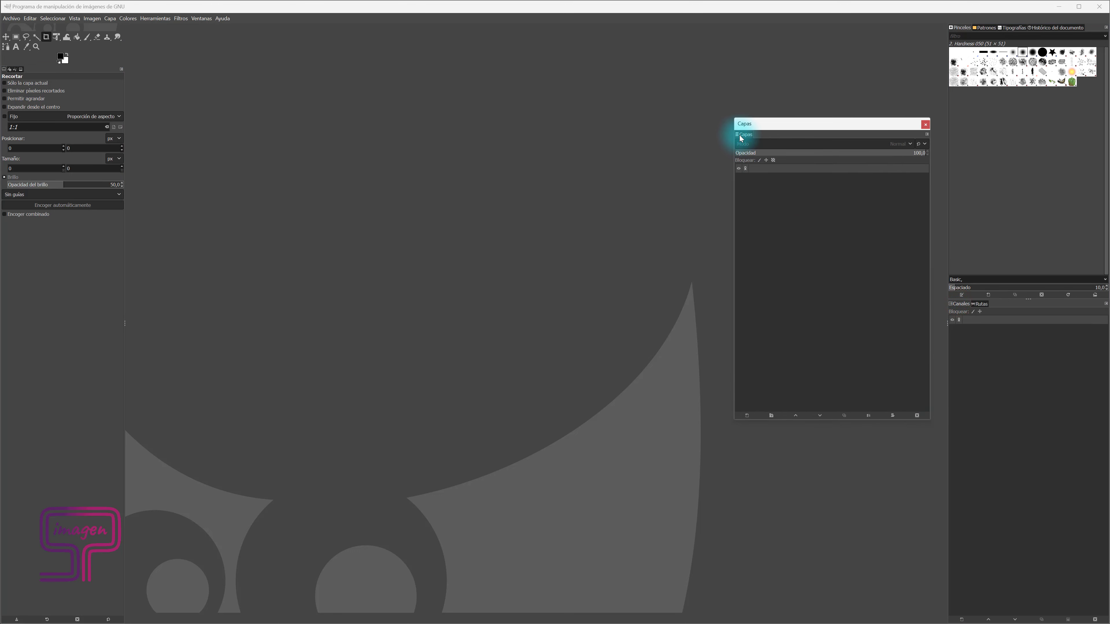
drag(739, 135, 954, 27)
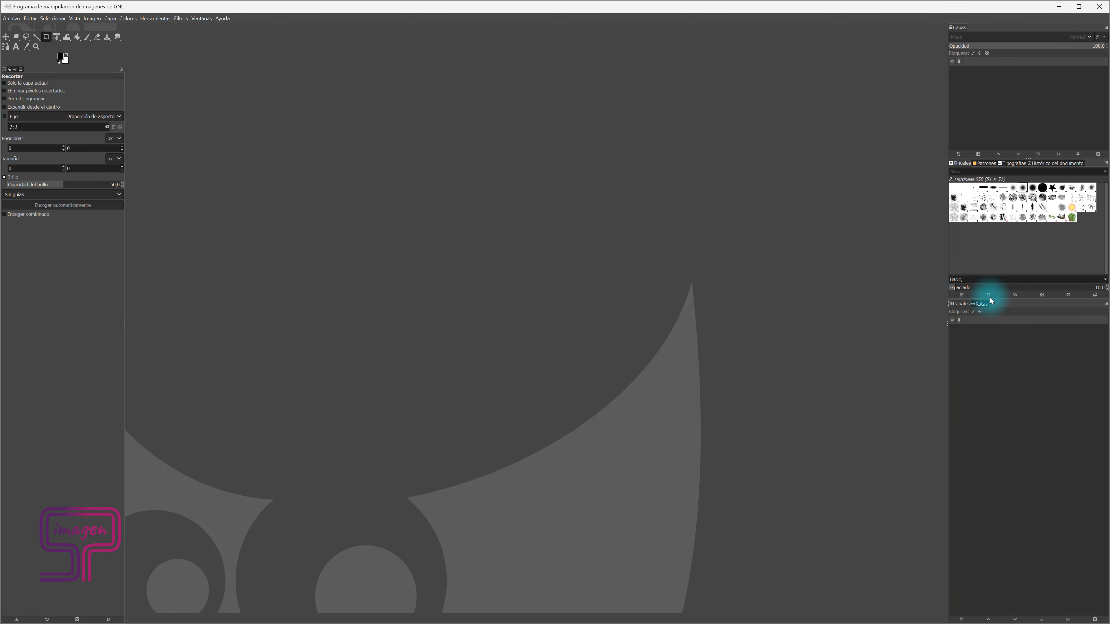
drag(961, 304, 968, 29)
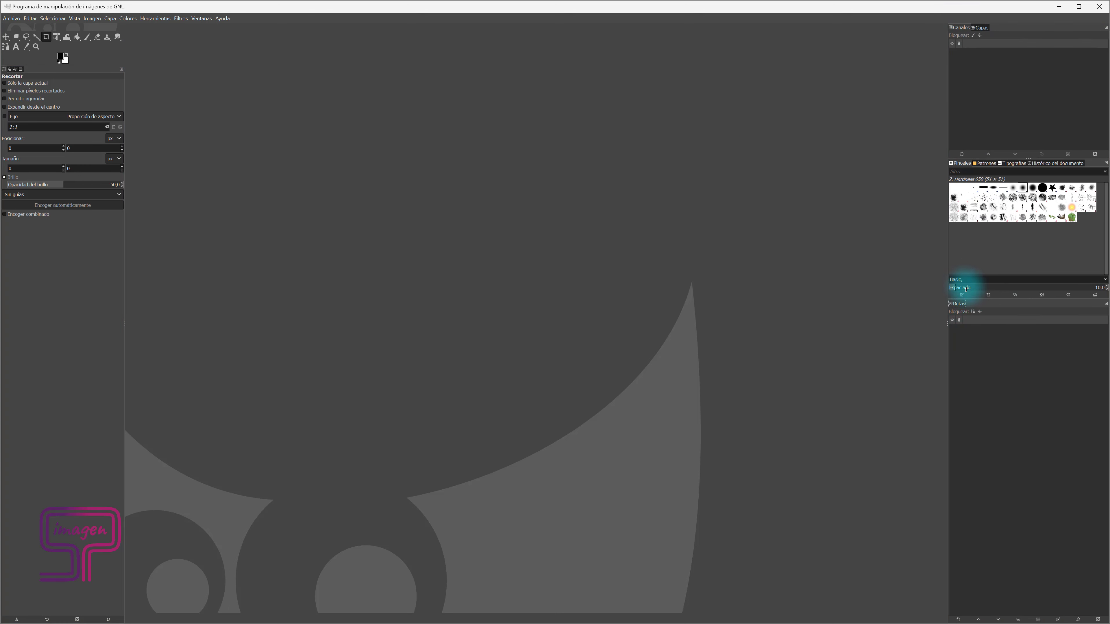
Look through the Windows menu without choosing anything, then open Edit > Preferences
click(199, 22)
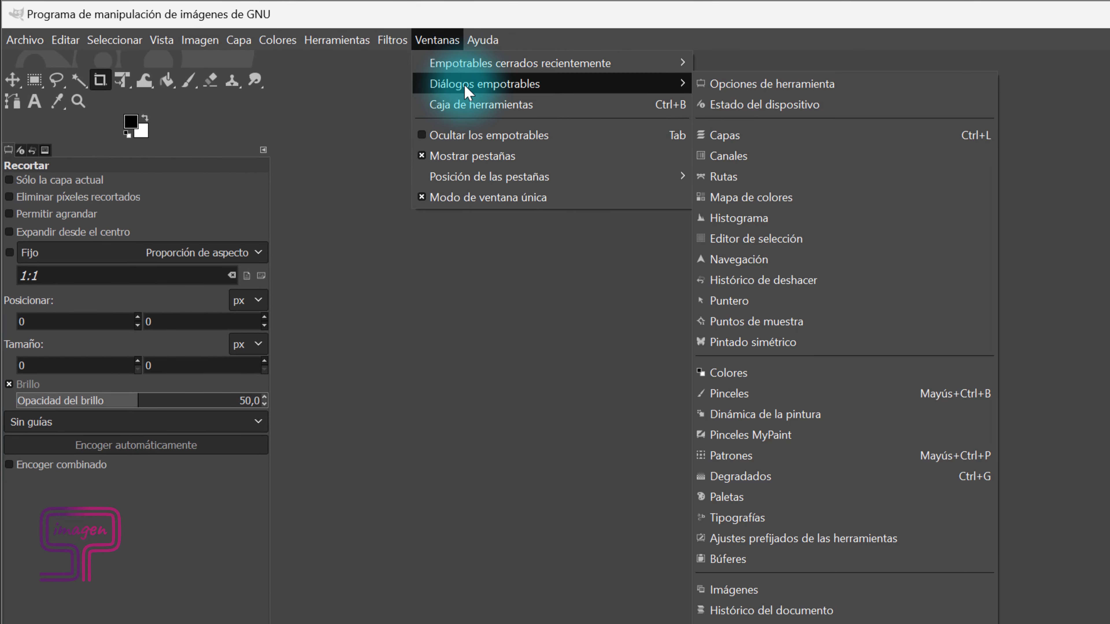
mouse_move(485, 83)
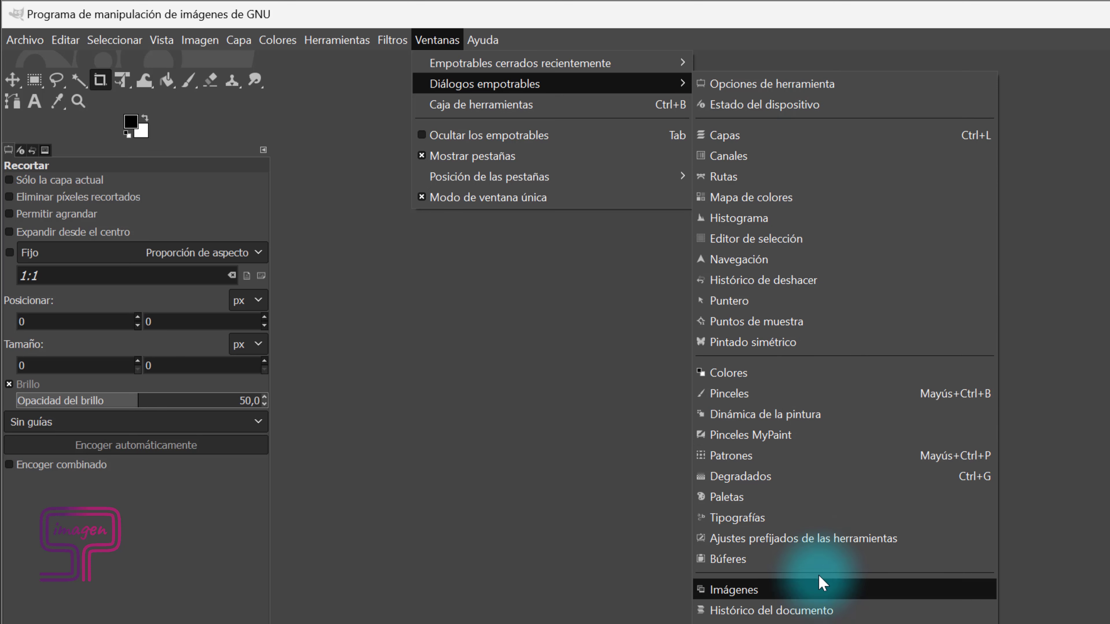
click(449, 44)
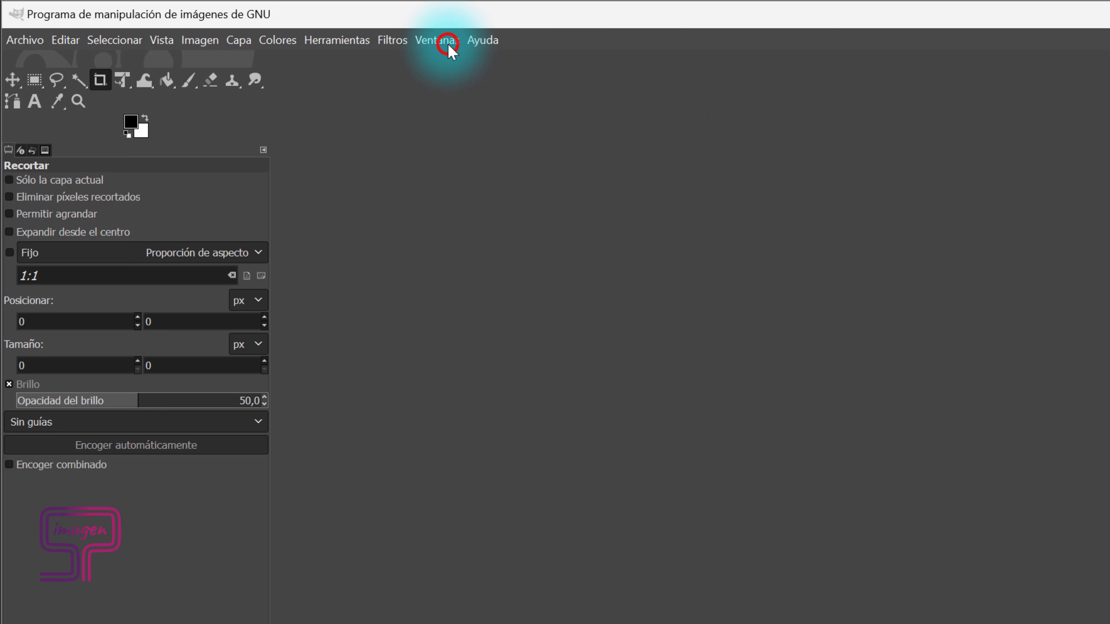
click(248, 538)
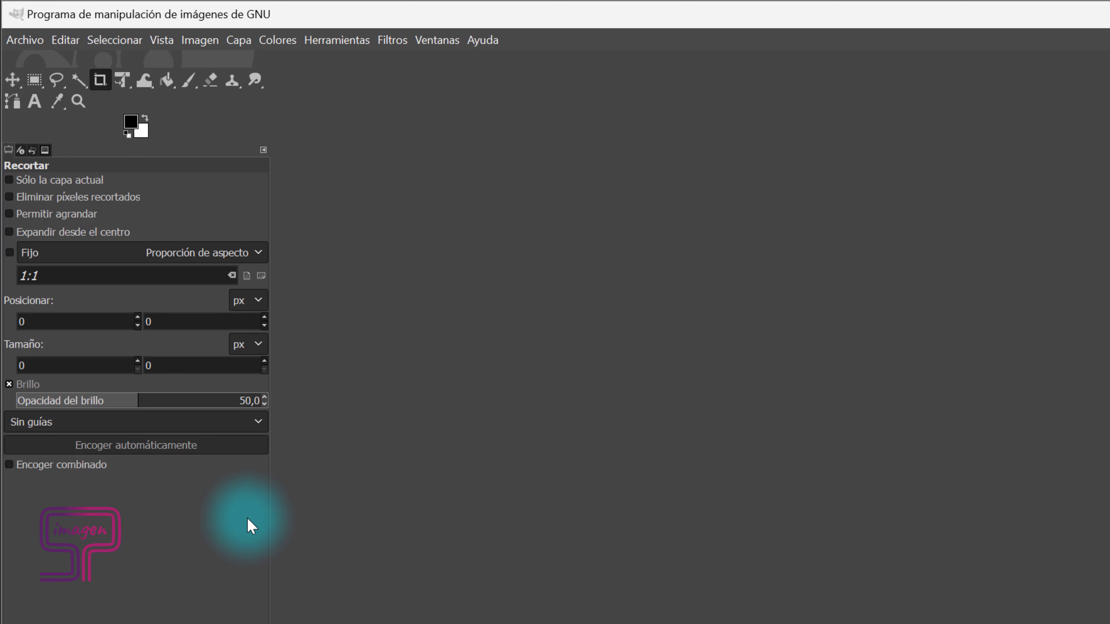
click(67, 40)
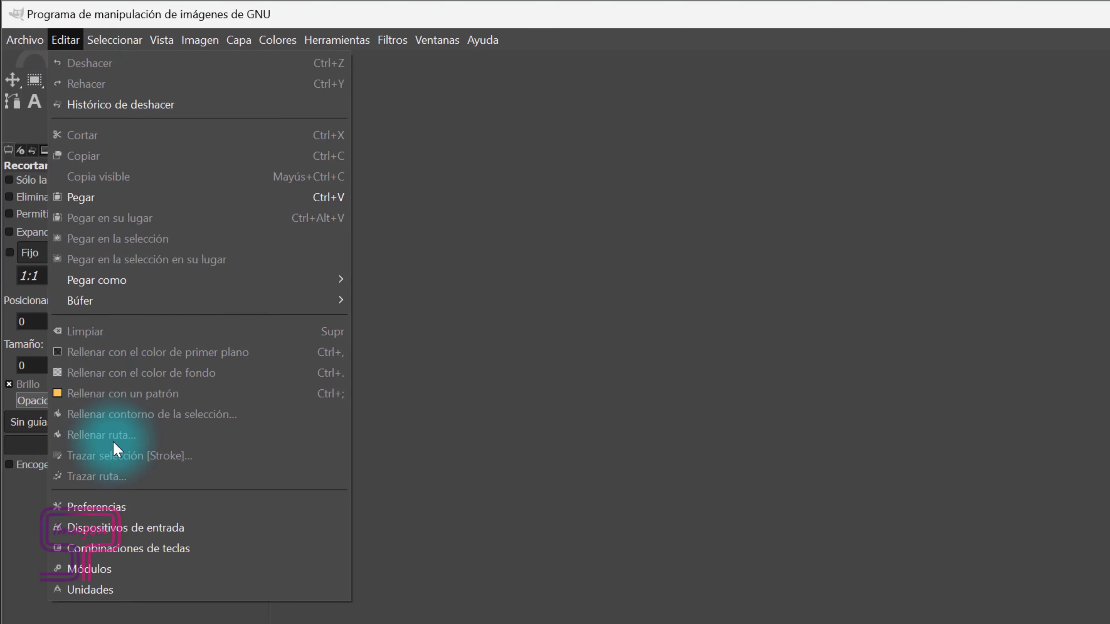
click(123, 506)
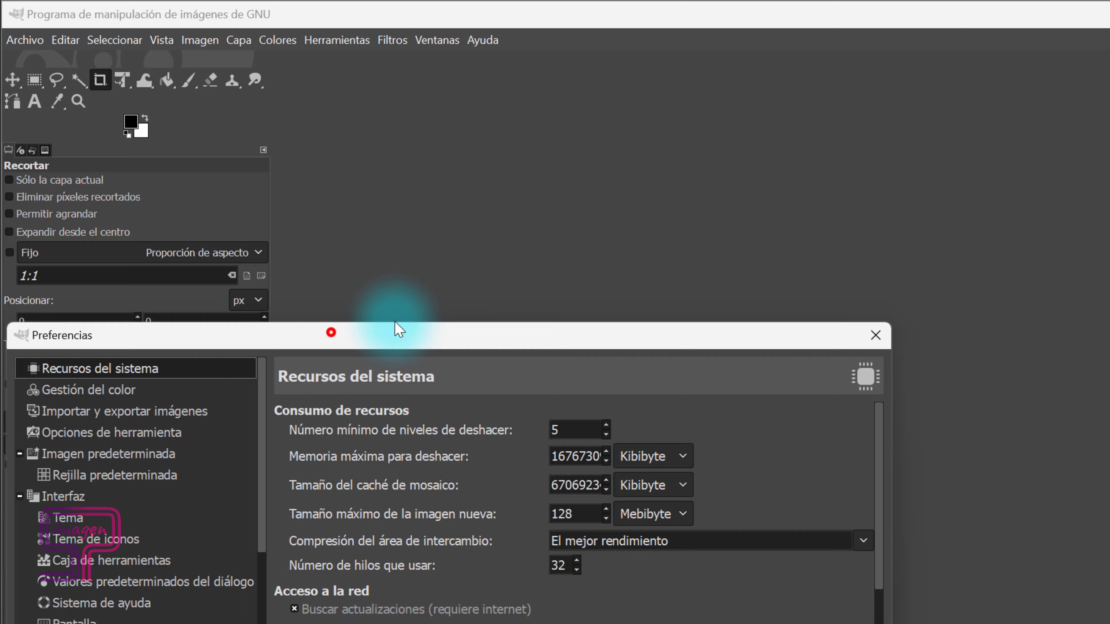
Set the Preferences icon theme to the colourful Color theme
drag(398, 328, 880, 111)
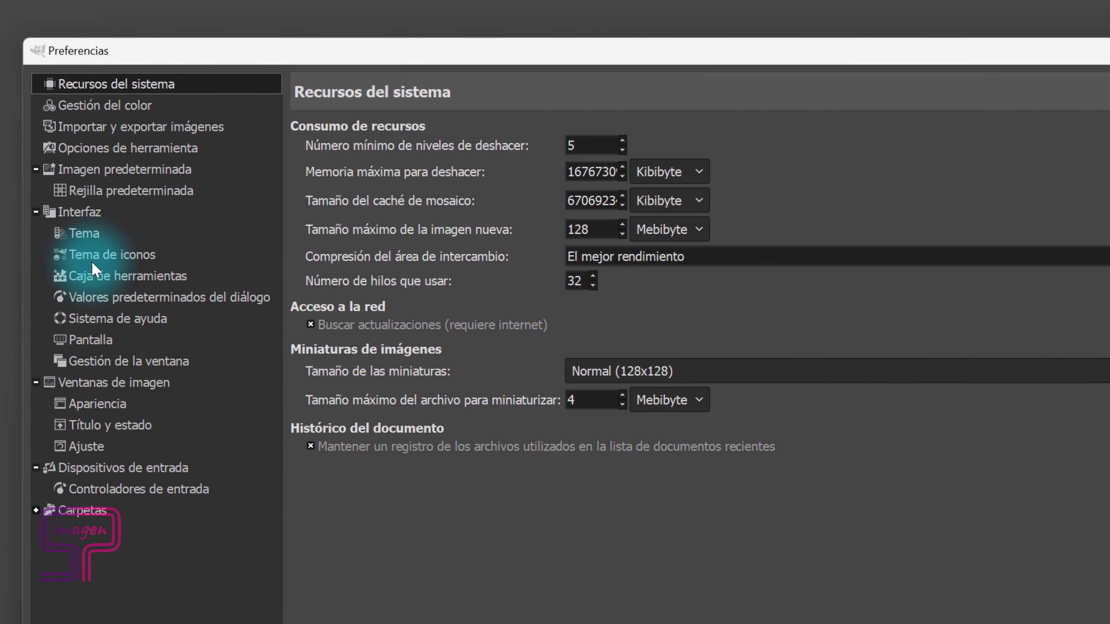
click(96, 258)
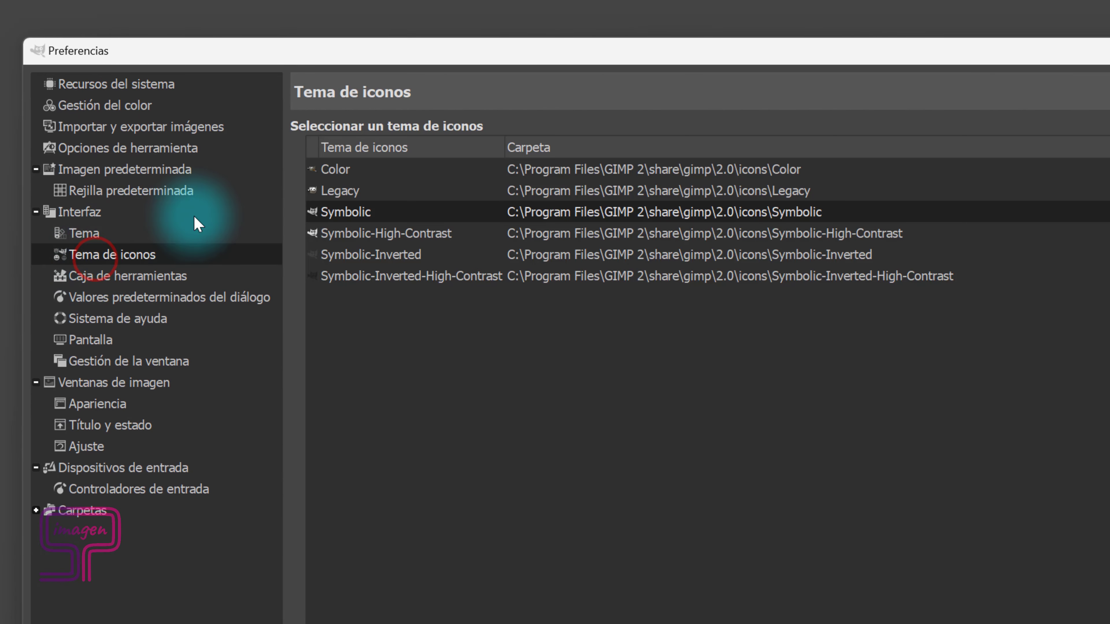
click(346, 170)
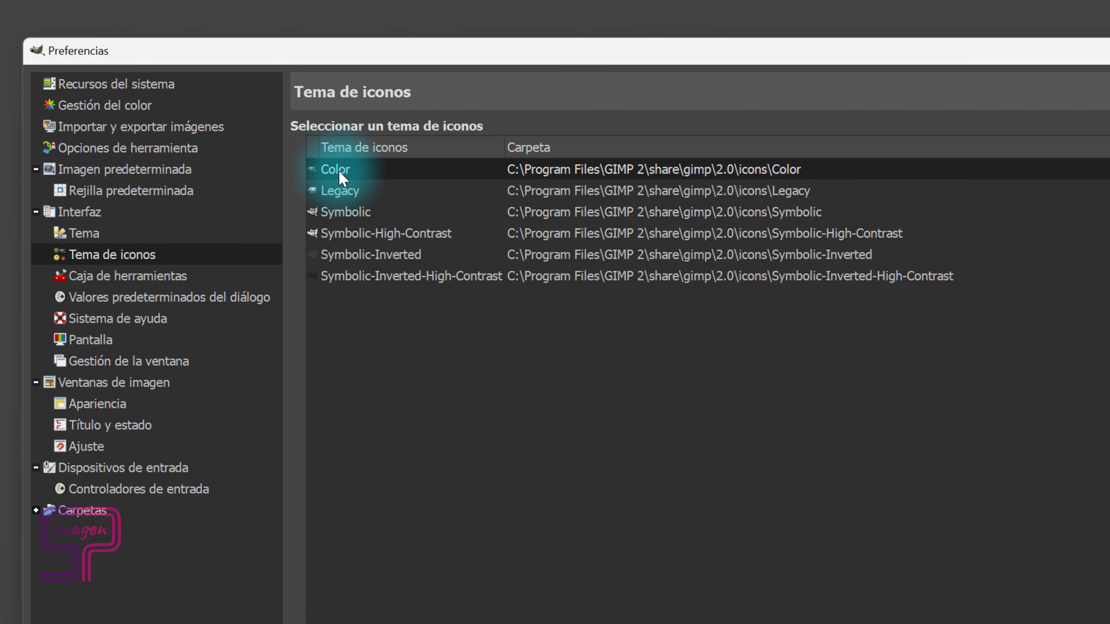
click(337, 191)
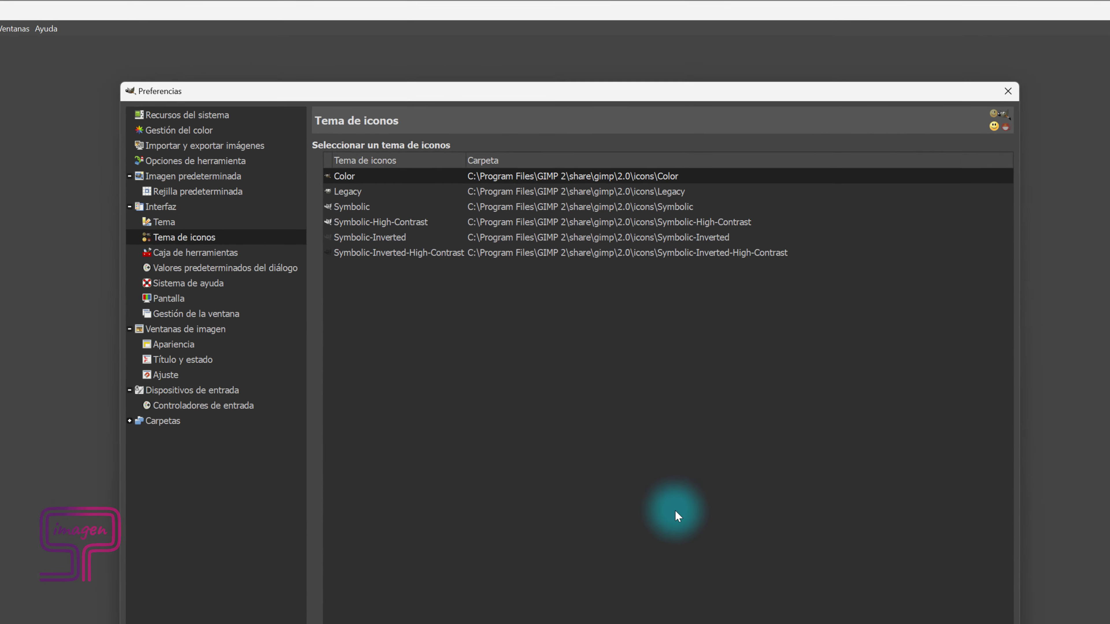
In Toolbox settings, move Selección rectangular out of its tool group
click(335, 163)
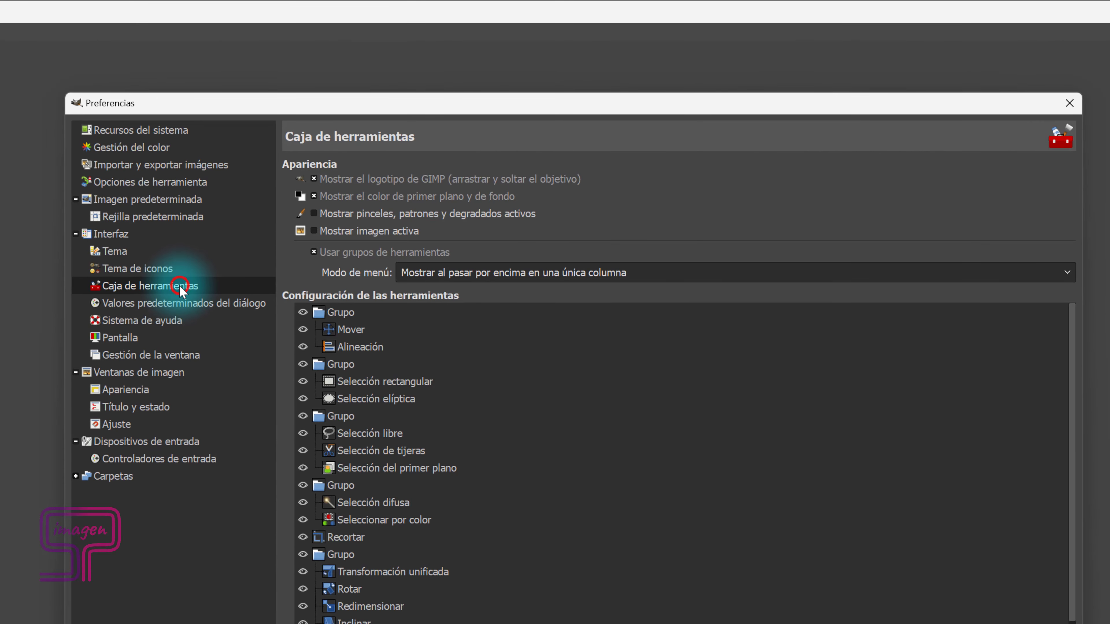
click(302, 347)
click(303, 347)
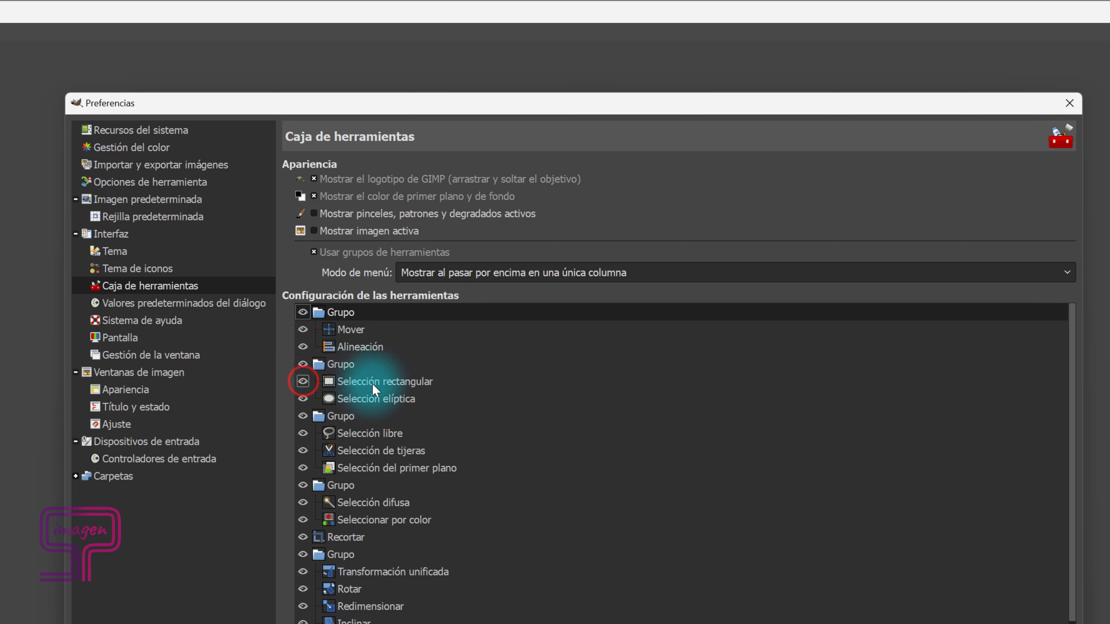
mouse_move(304, 384)
mouse_down()
mouse_move(389, 363)
mouse_move(389, 395)
mouse_up()
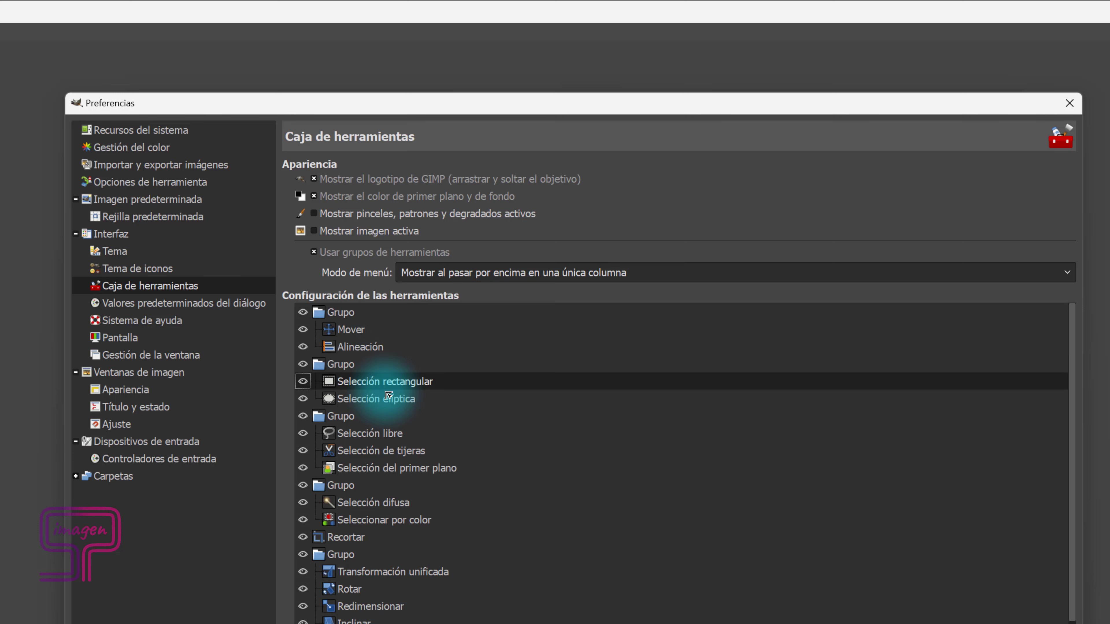
scroll(422, 608, down, 5)
scroll(423, 615, down, 2)
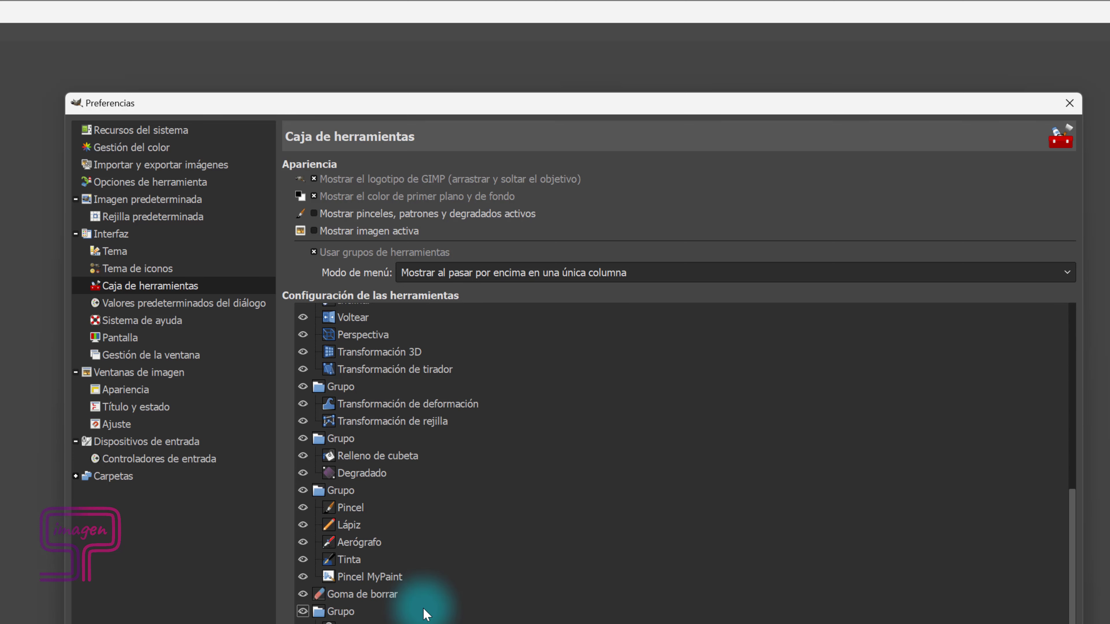
scroll(425, 614, down, 2)
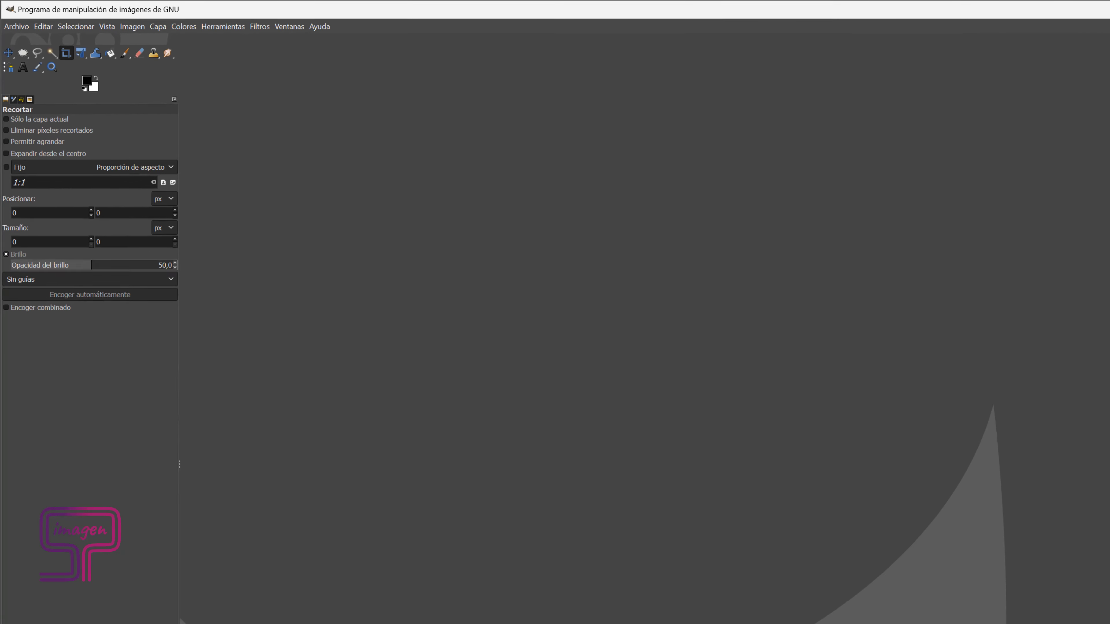
Create a new 1920×1080 image with Transparencia fill and the default comment deleted
click(25, 41)
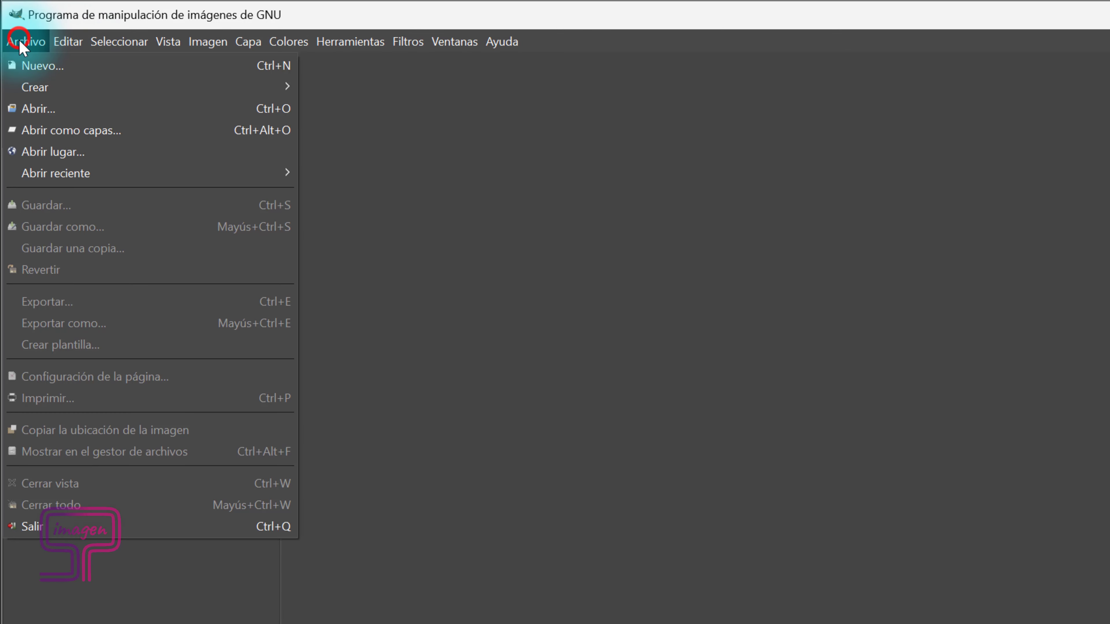
click(22, 65)
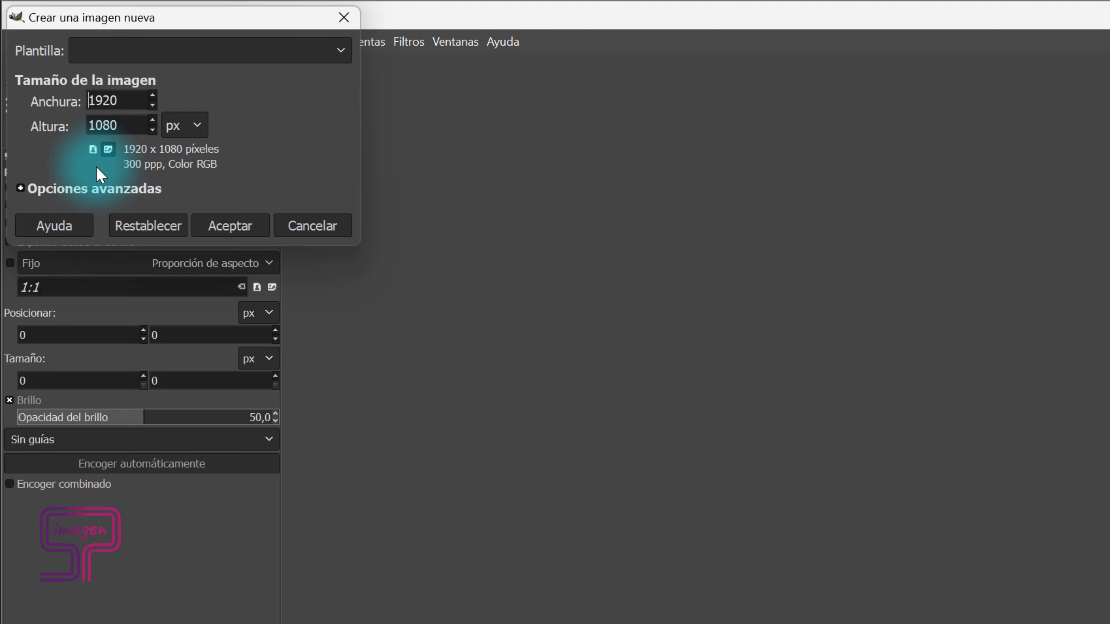
click(34, 193)
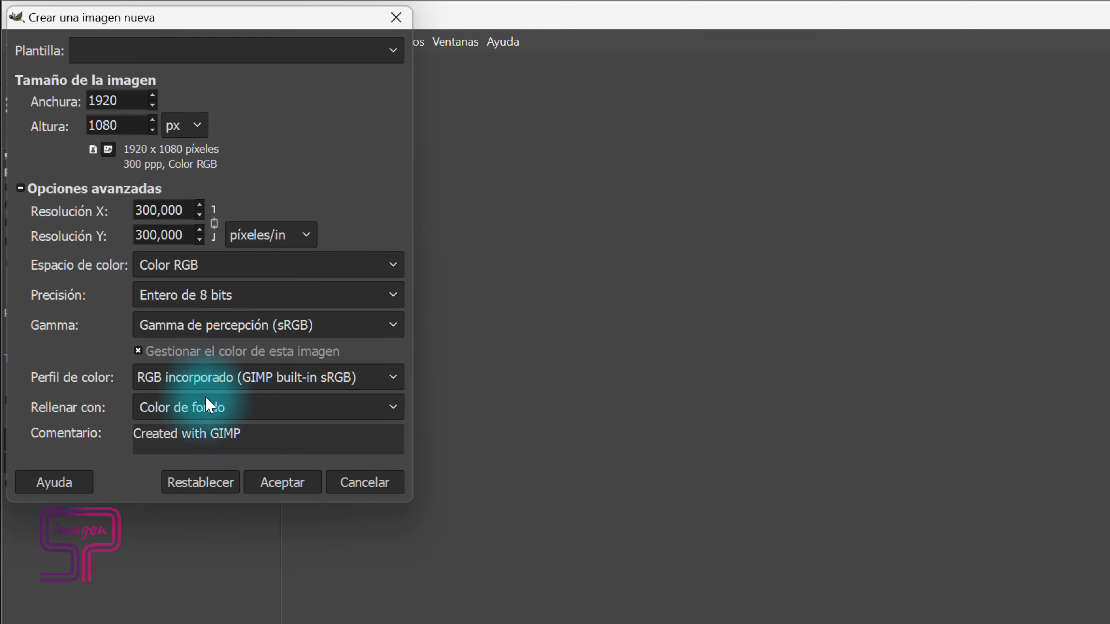
click(391, 408)
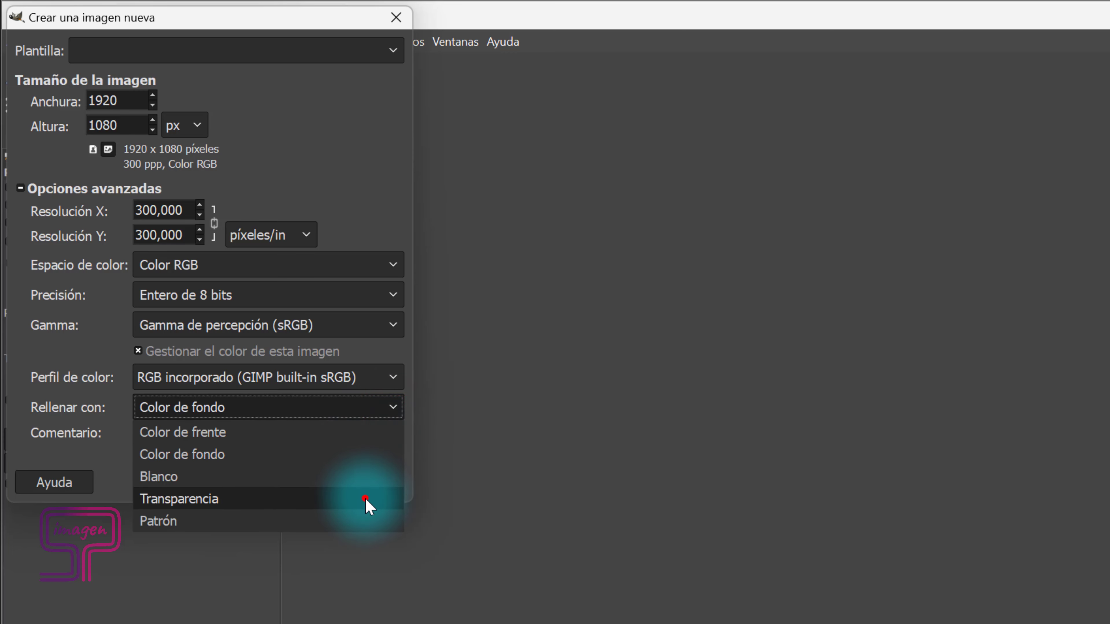
click(365, 498)
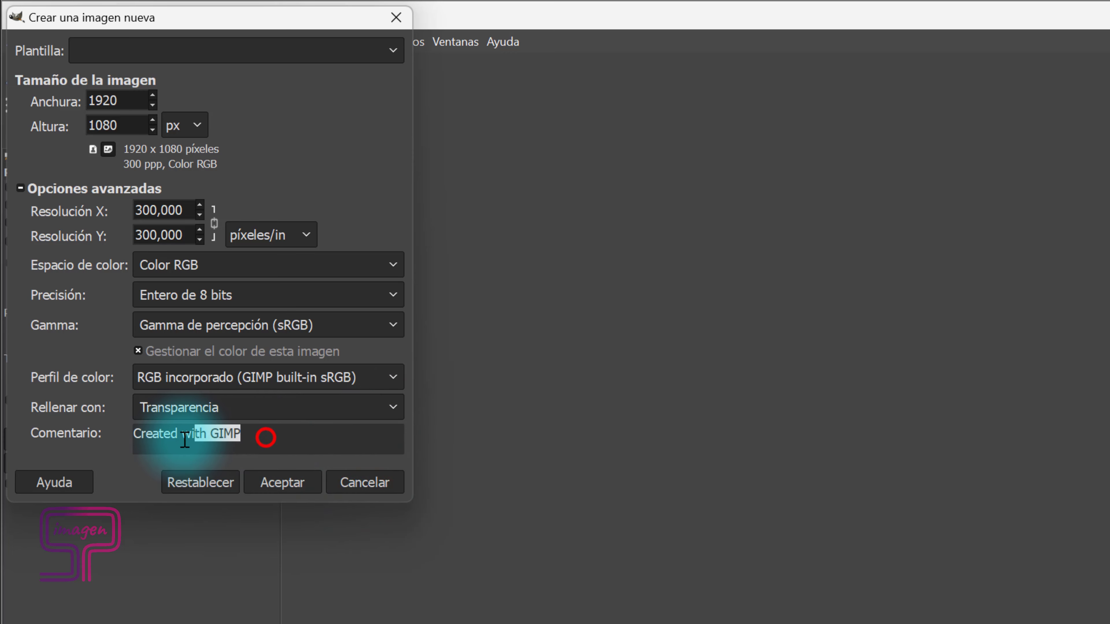
drag(268, 438, 132, 437)
key(BackSpace)
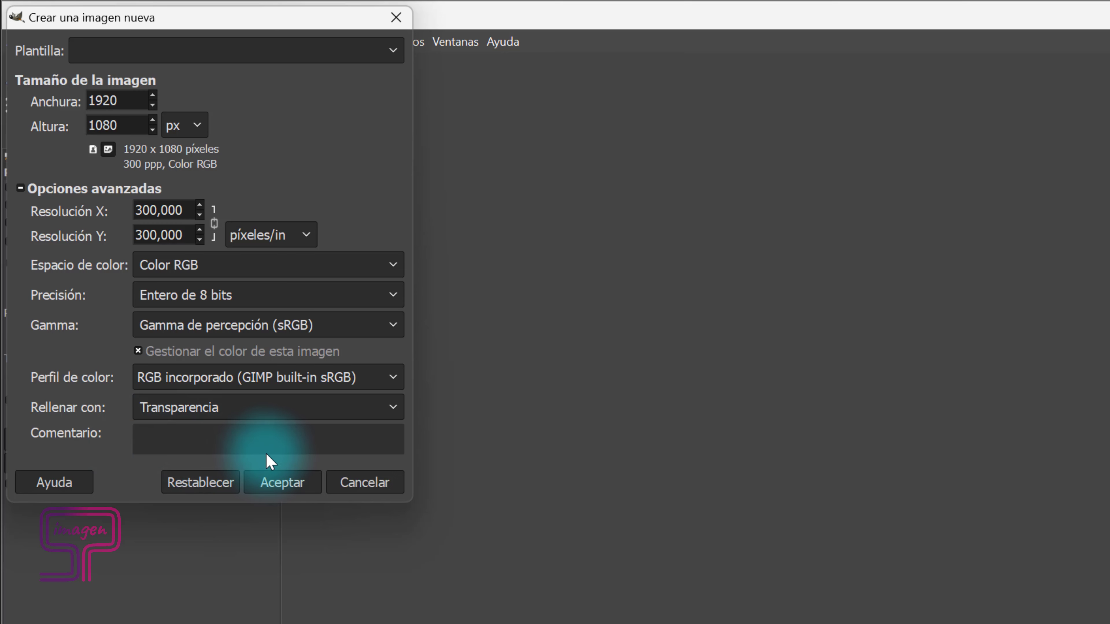
key(shift+Tab)
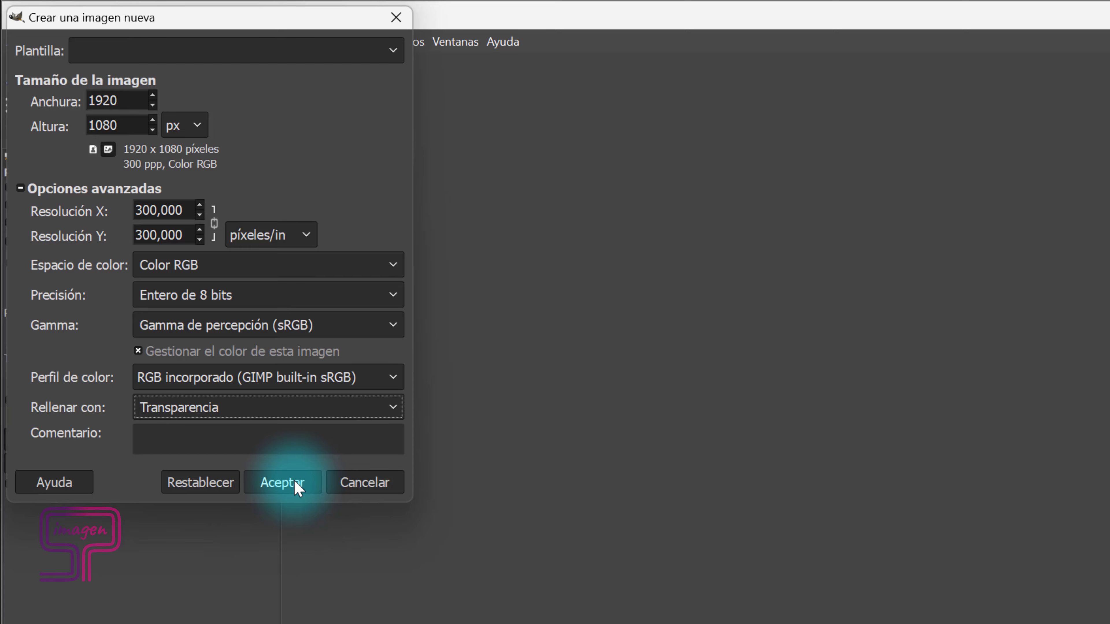
click(297, 485)
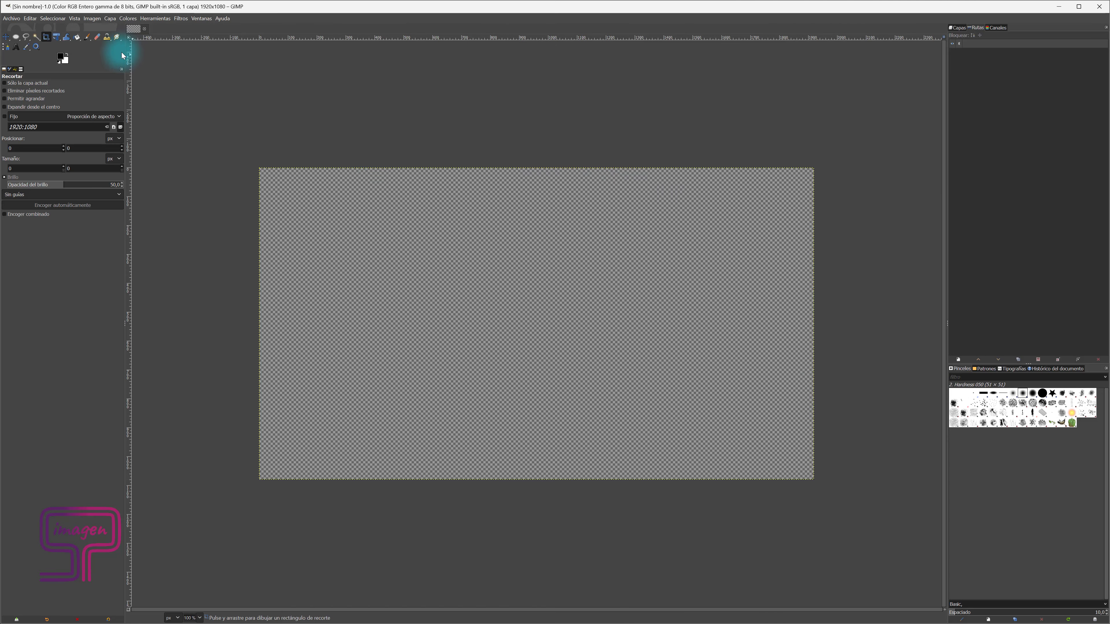
Bring up the Abrir imagen dialog and cancel it without loading anything
click(12, 19)
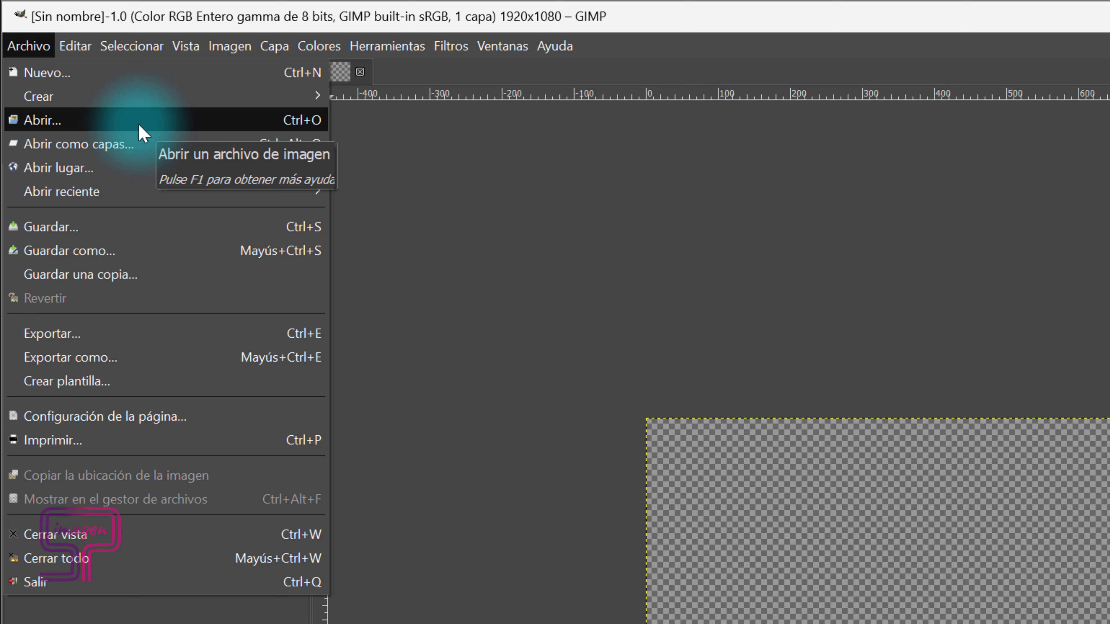
click(139, 125)
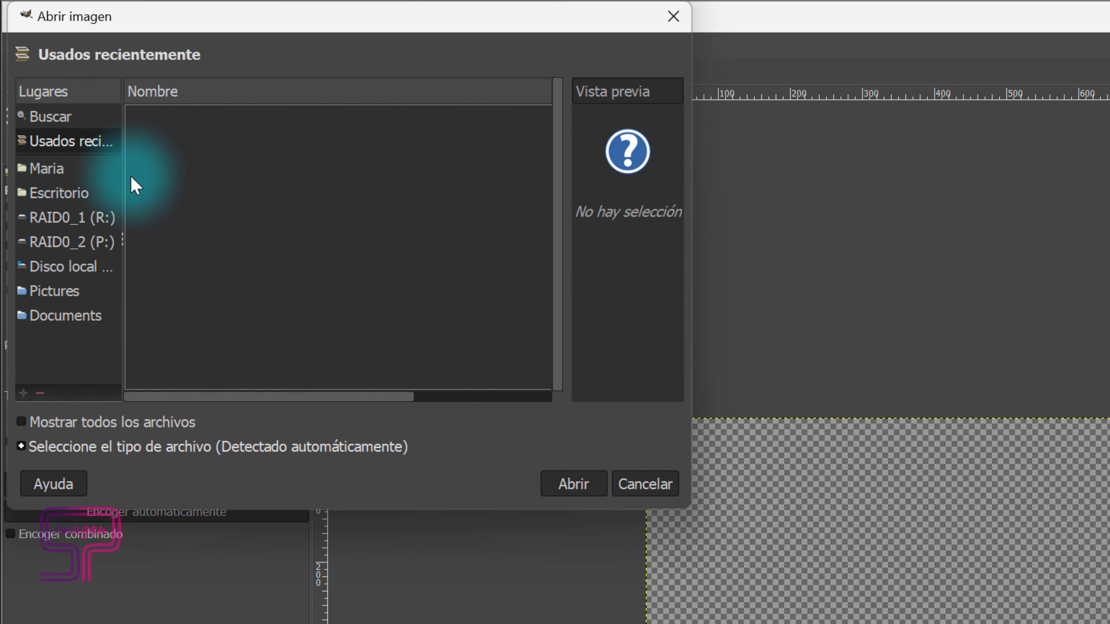
click(619, 473)
Switch between the transparent image and the forest photo, ending on the forest photo
click(205, 74)
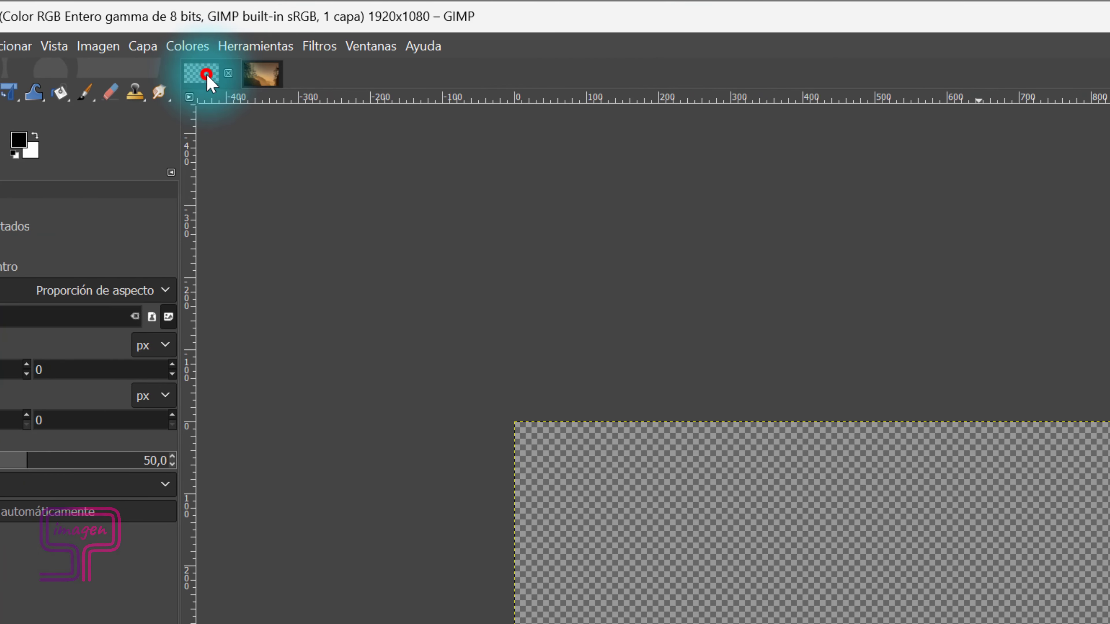
click(255, 78)
click(201, 74)
click(255, 78)
click(205, 74)
click(254, 75)
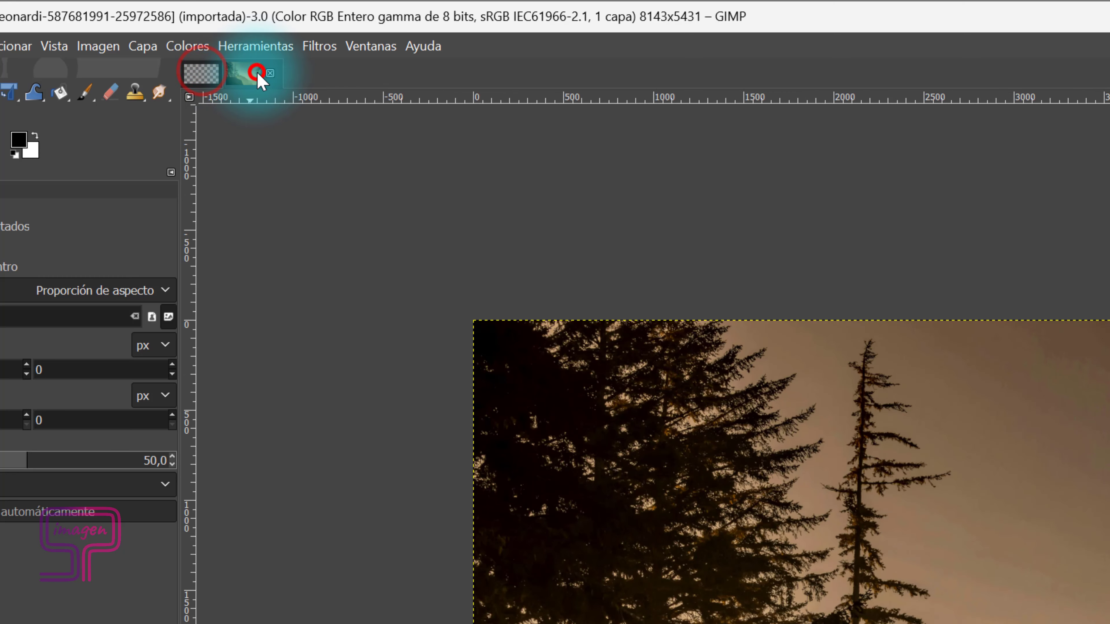
click(214, 75)
click(259, 76)
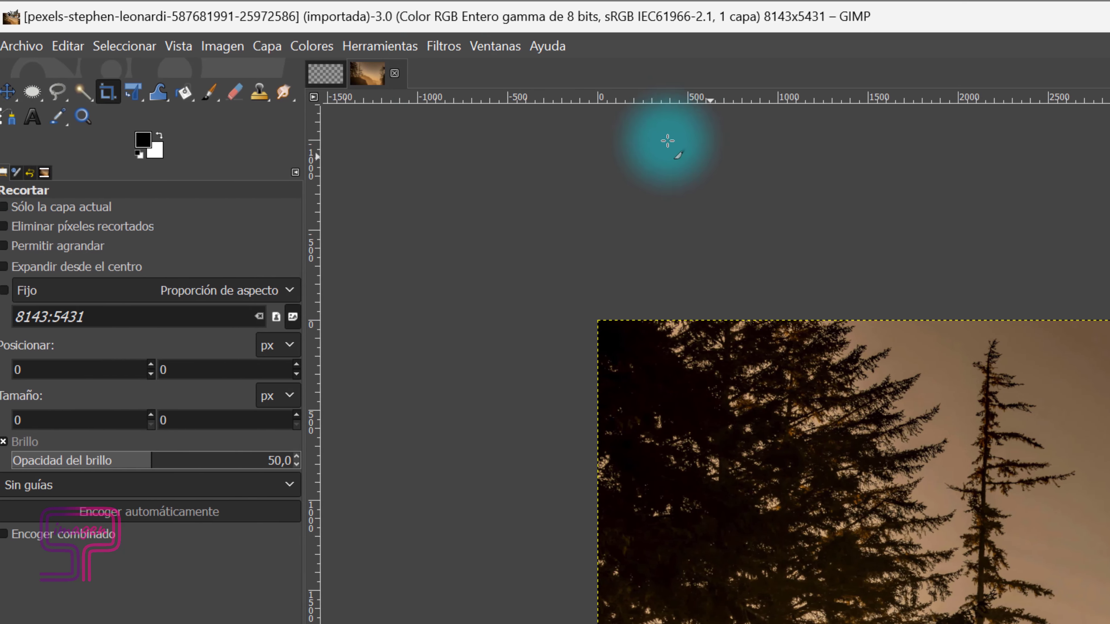
Open and close the Editar menu without choosing anything, then select the Text tool
click(75, 46)
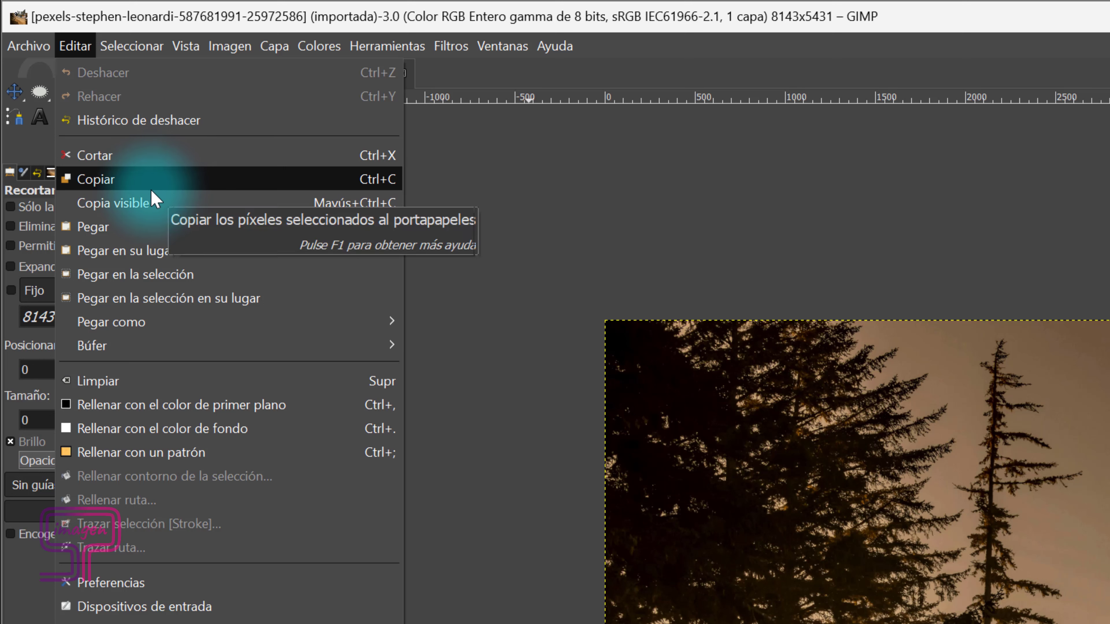
click(75, 46)
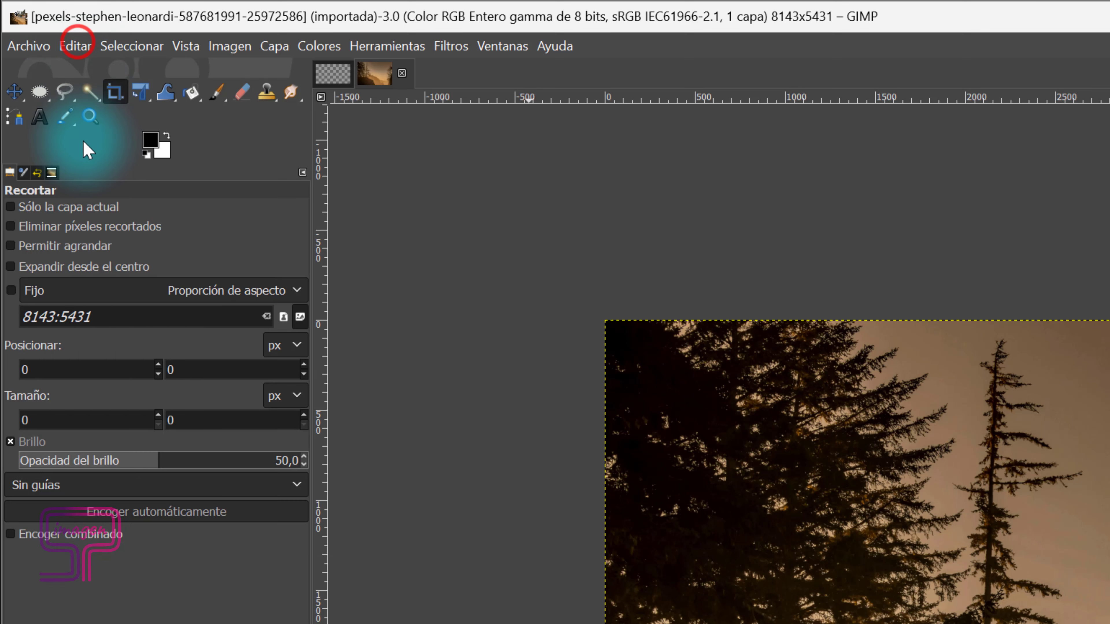
click(43, 124)
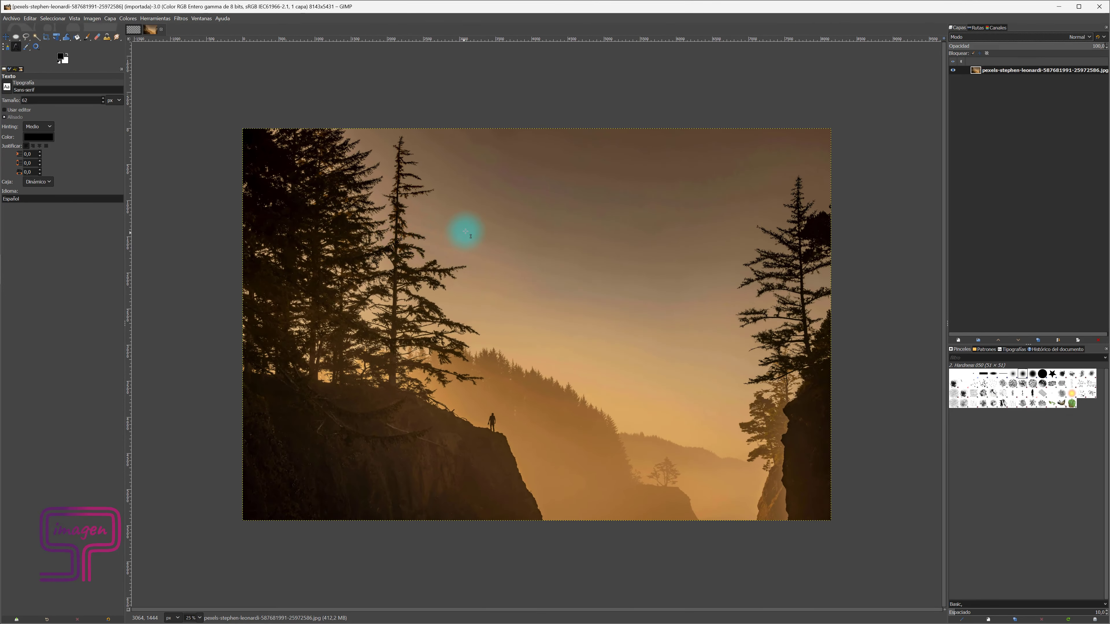
Add the text SABER PROGRAMAS IMAGEN in the sky right of the trees, then switch to the transparent image
drag(466, 232, 633, 274)
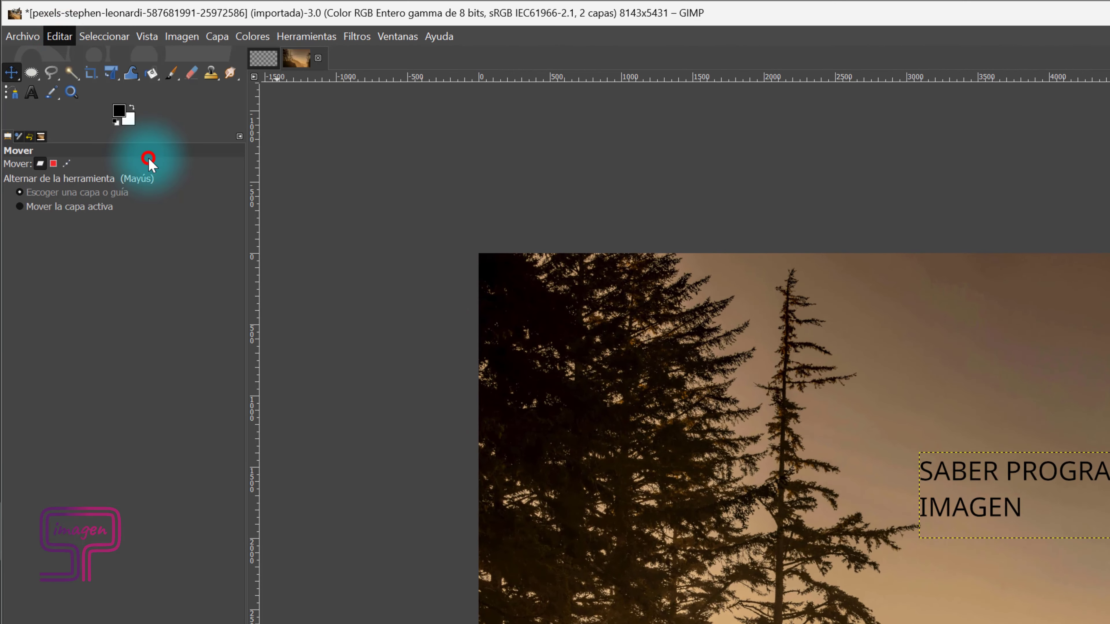
click(263, 58)
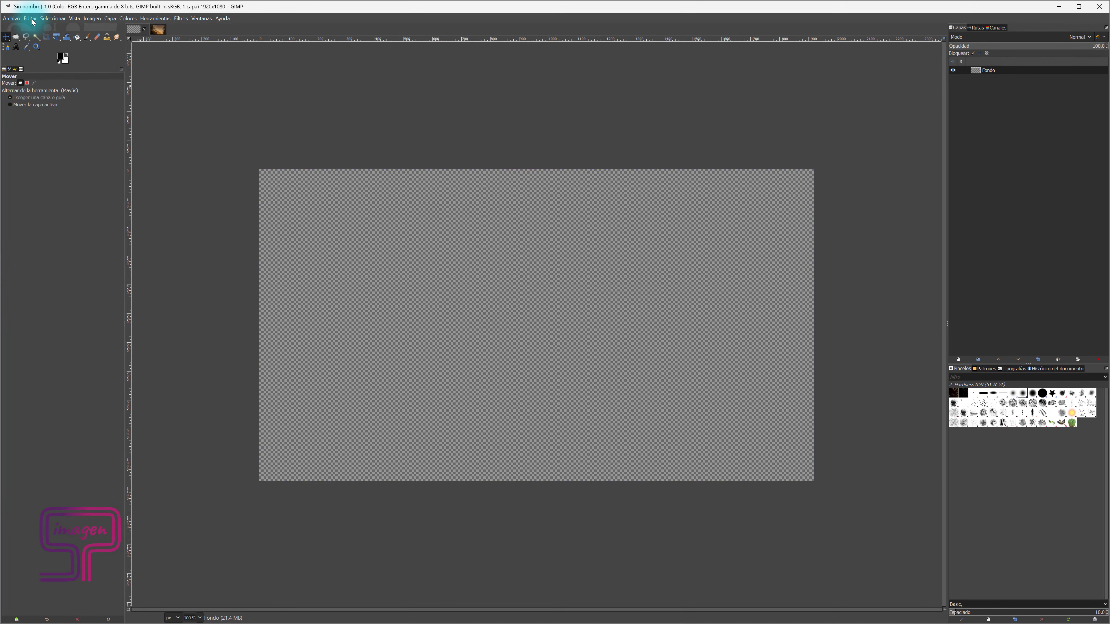
Delete the accidental Selección flotante paste from the blank image and return to the forest photo
click(31, 19)
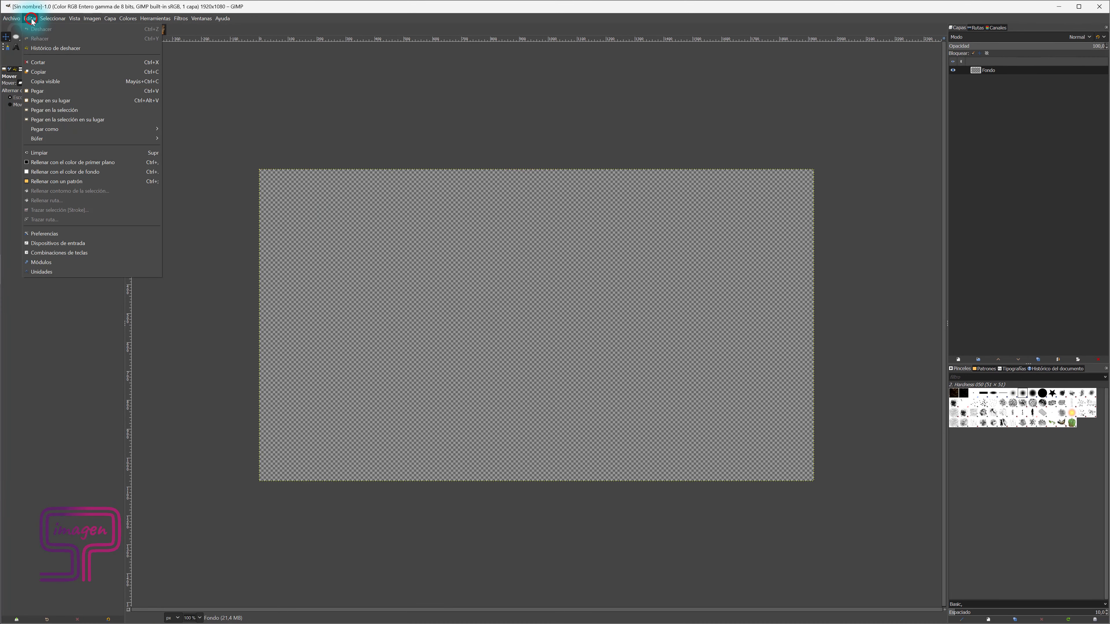
click(84, 93)
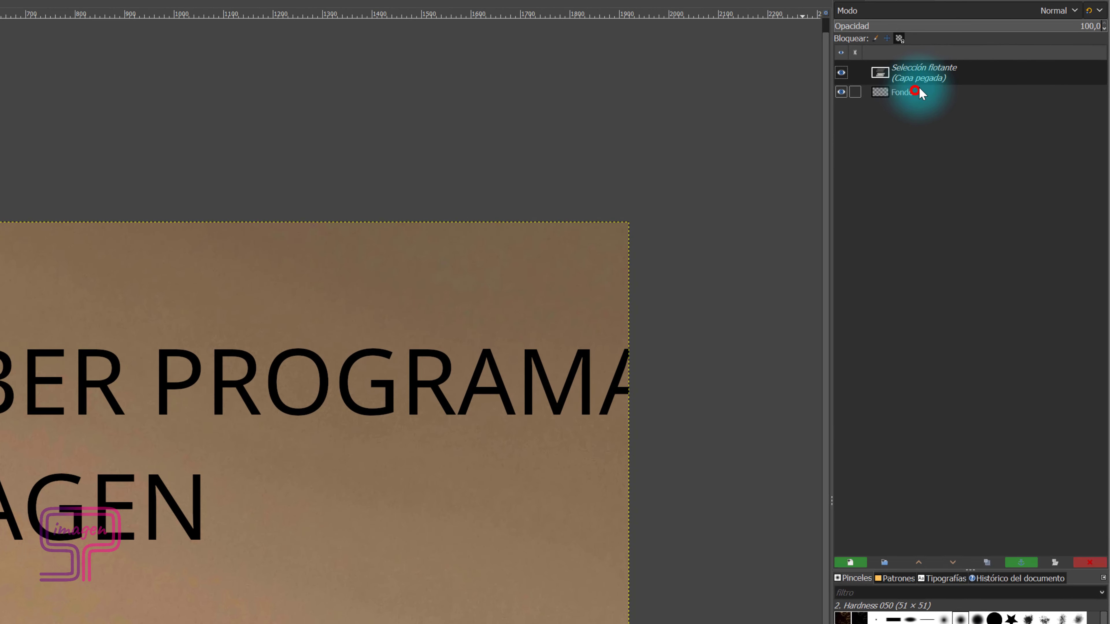
click(996, 84)
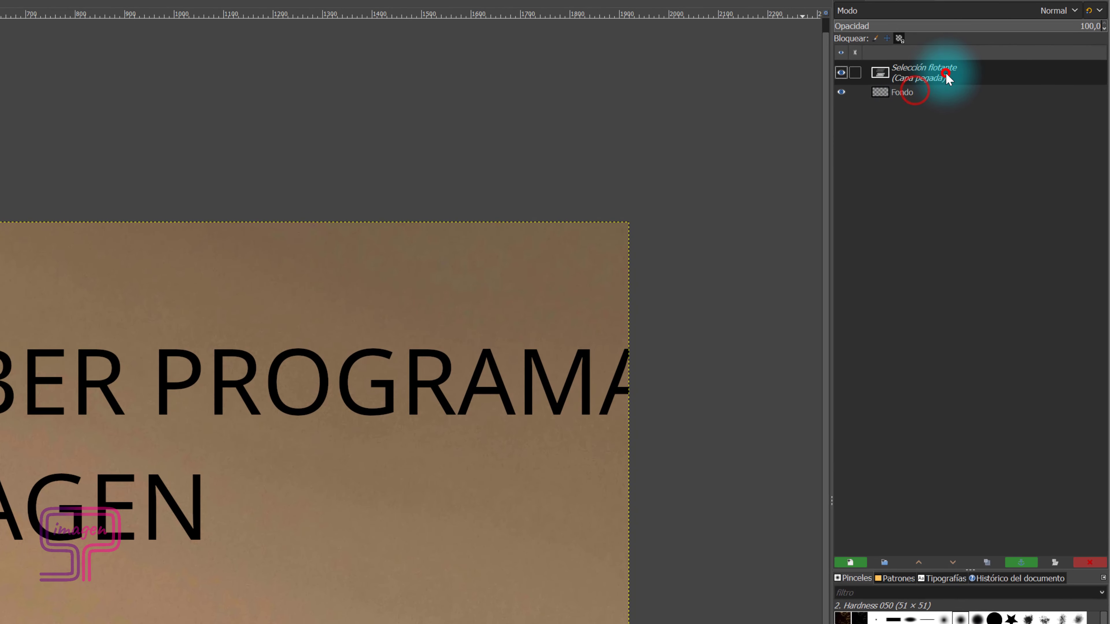
click(1090, 563)
click(156, 29)
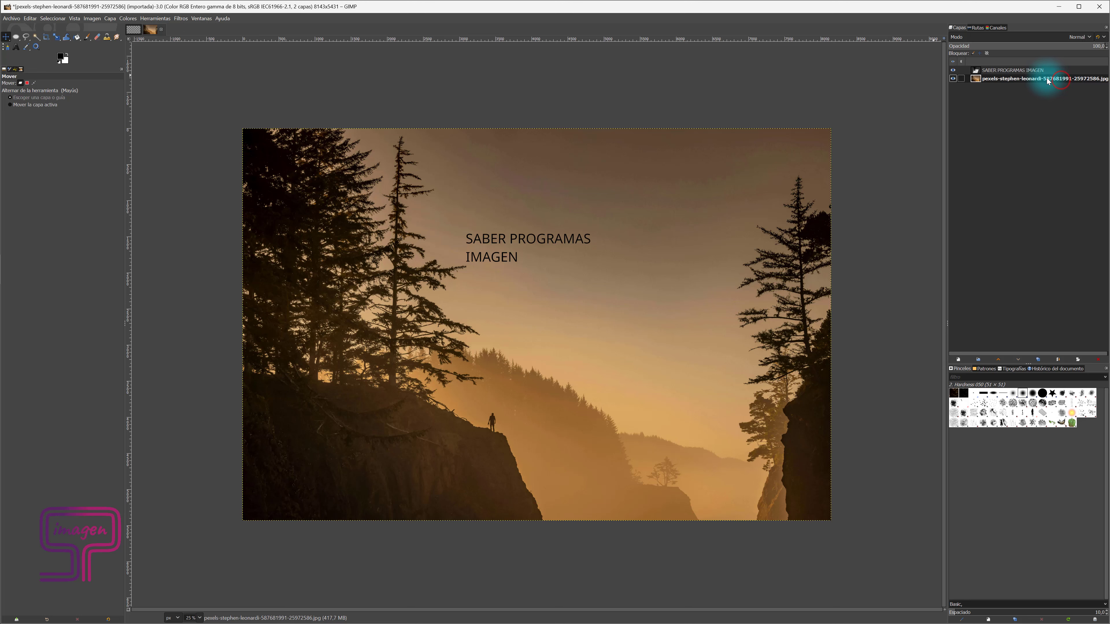
Copy the forest photo layer and paste it into the [Sin nombre] image with Ctrl+V
click(30, 18)
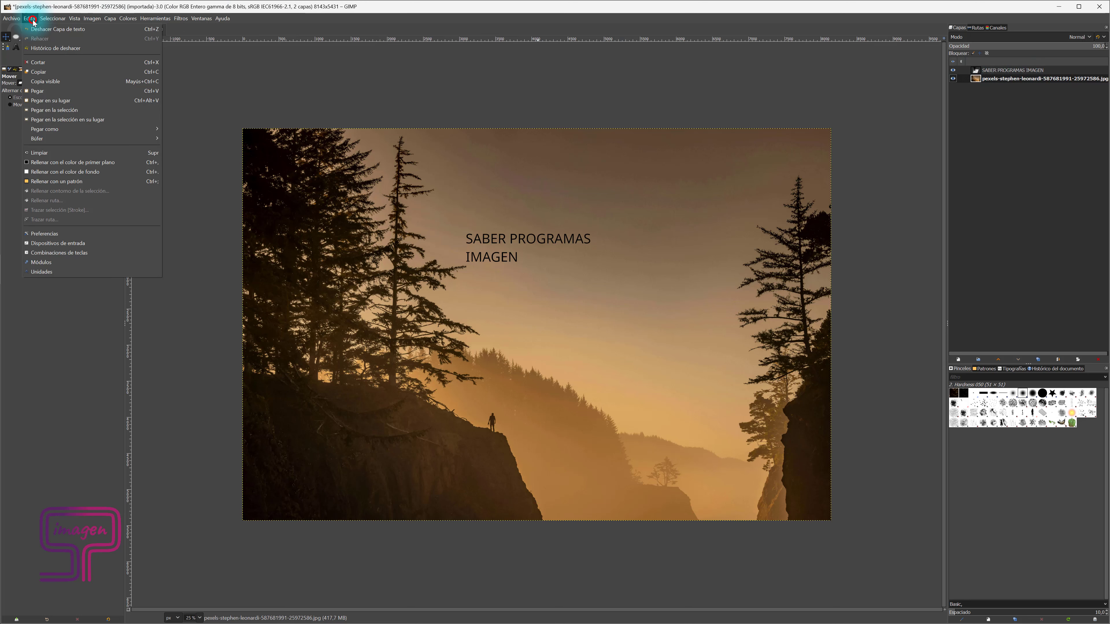
click(52, 71)
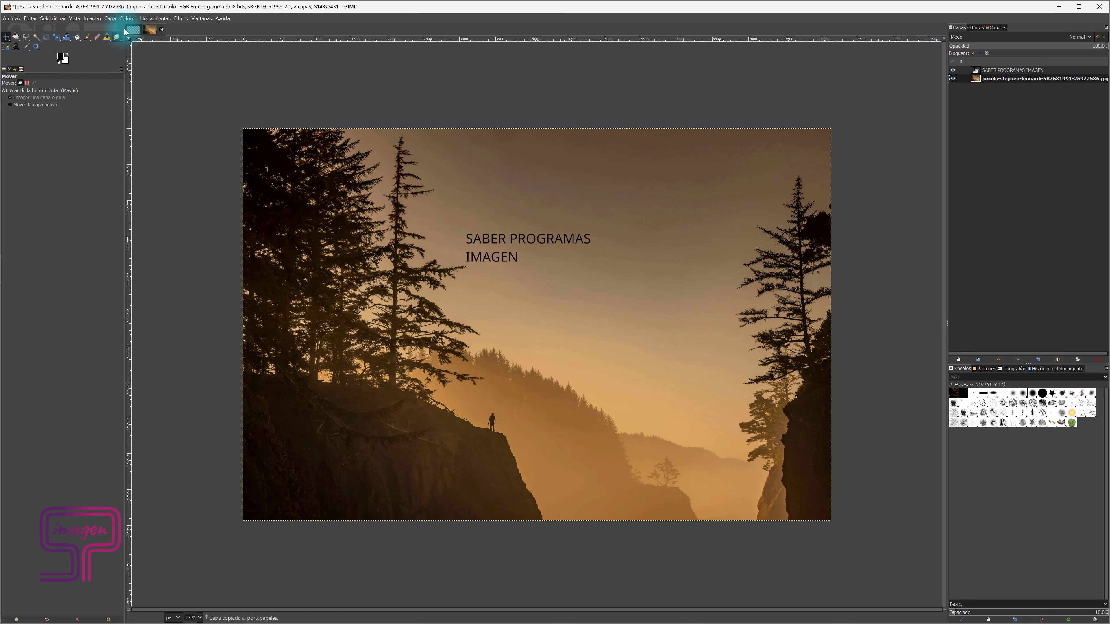
click(133, 29)
key(ctrl+v)
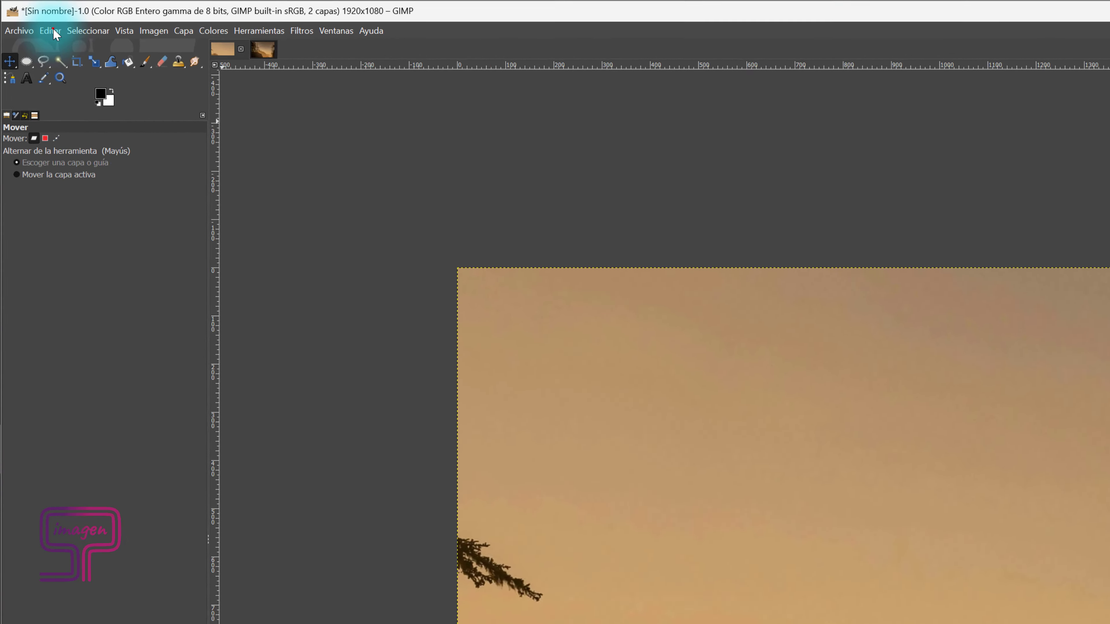
click(30, 19)
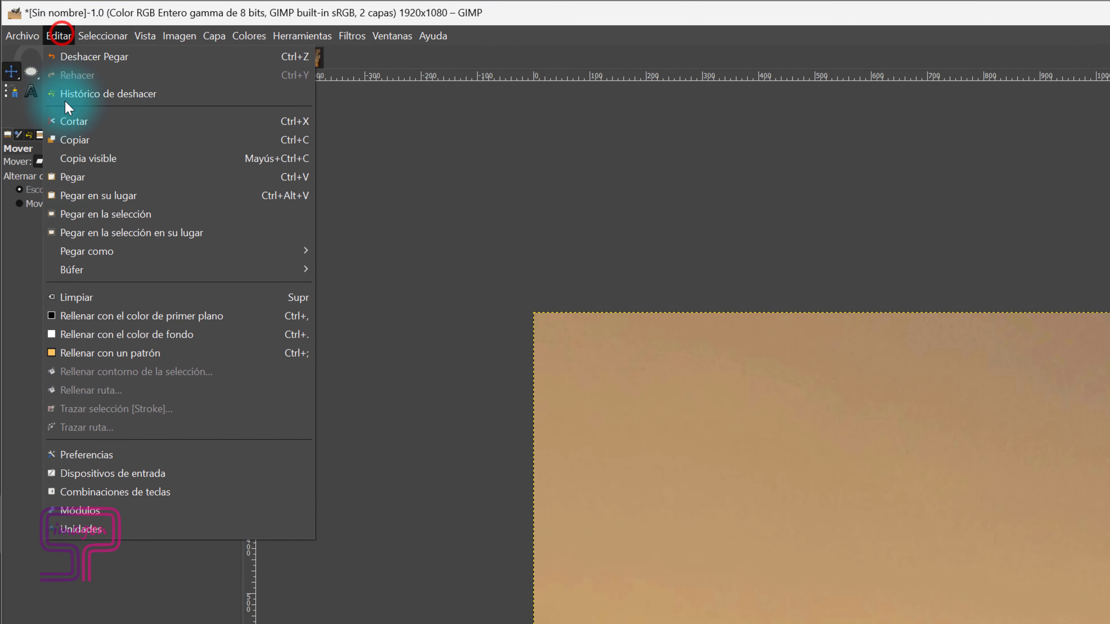
click(105, 455)
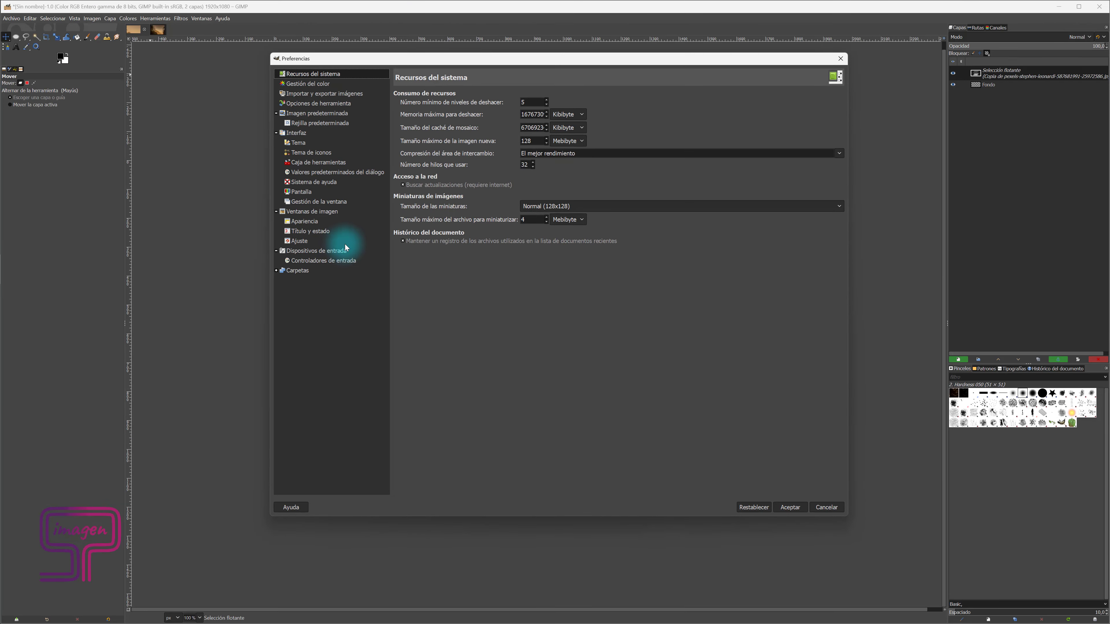
click(323, 114)
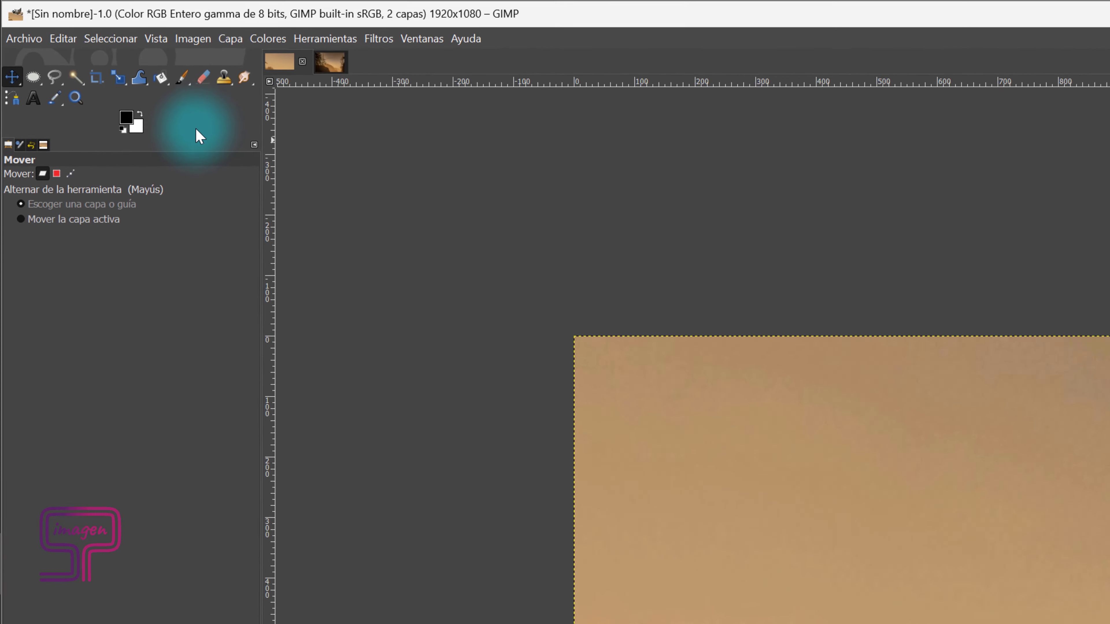
Scale the pasted photo from 8143 wide to 1920×1080 with the proportion chain unlinked
click(151, 103)
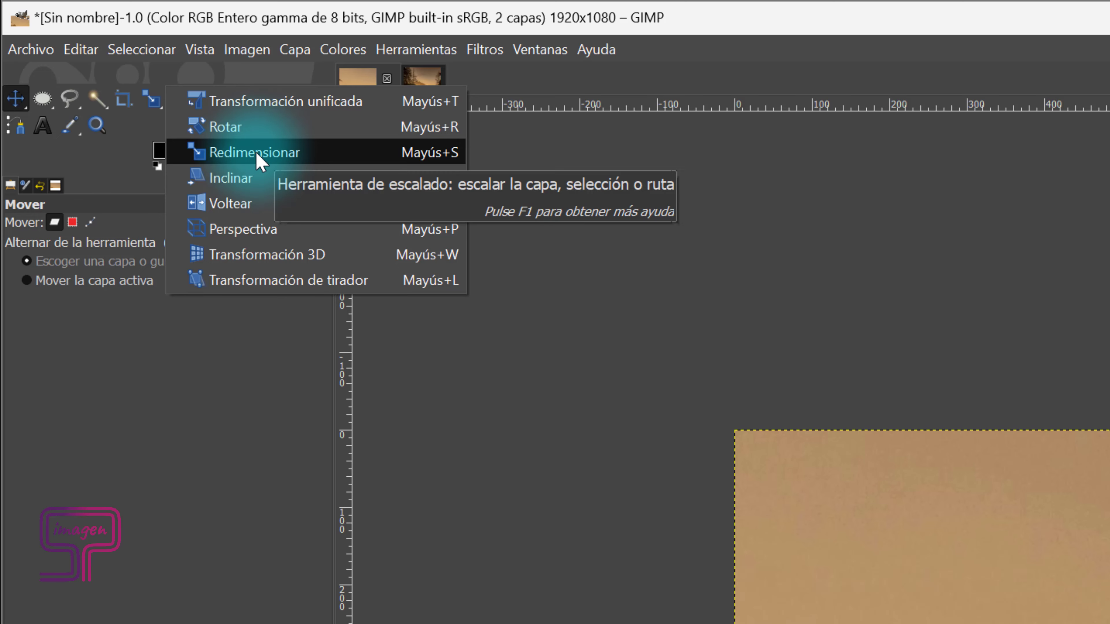
click(256, 152)
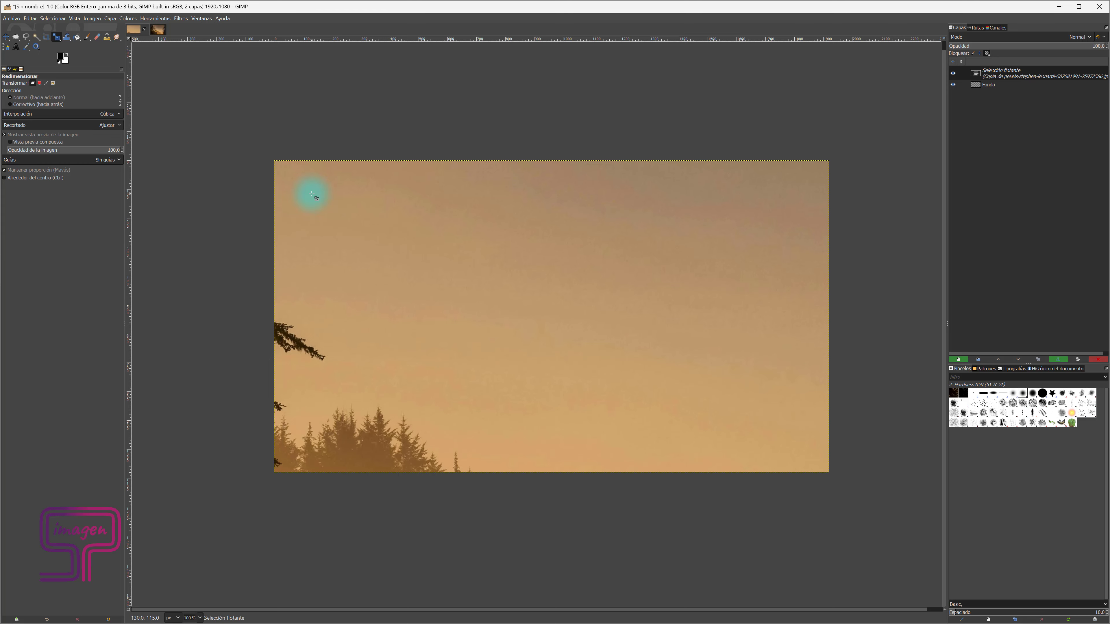
click(312, 193)
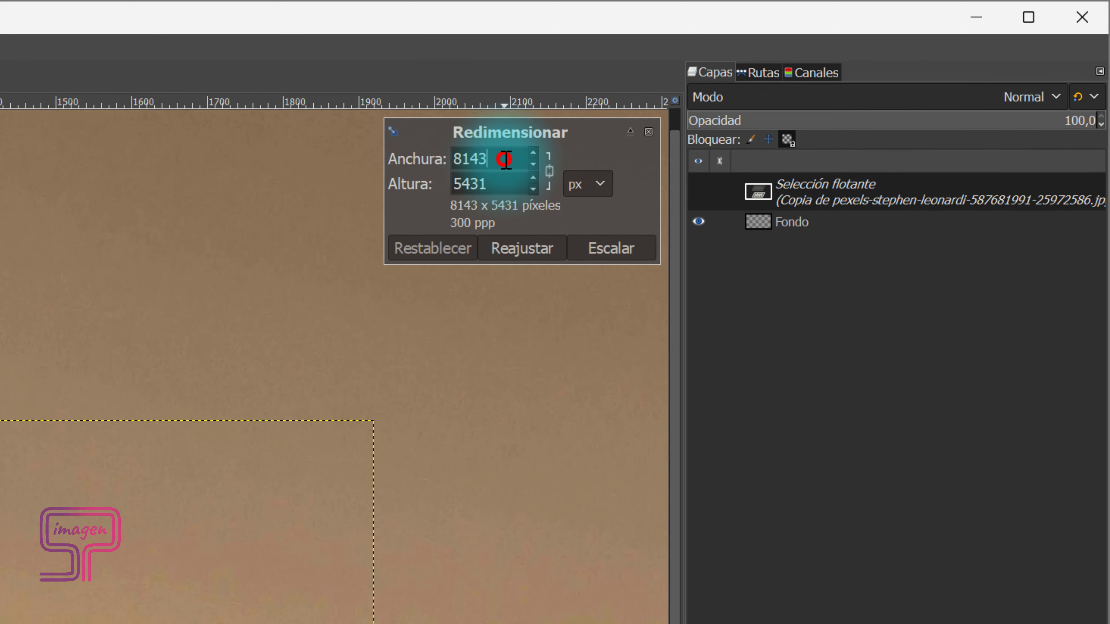
double_click(514, 158)
text(1920)
double_click(506, 180)
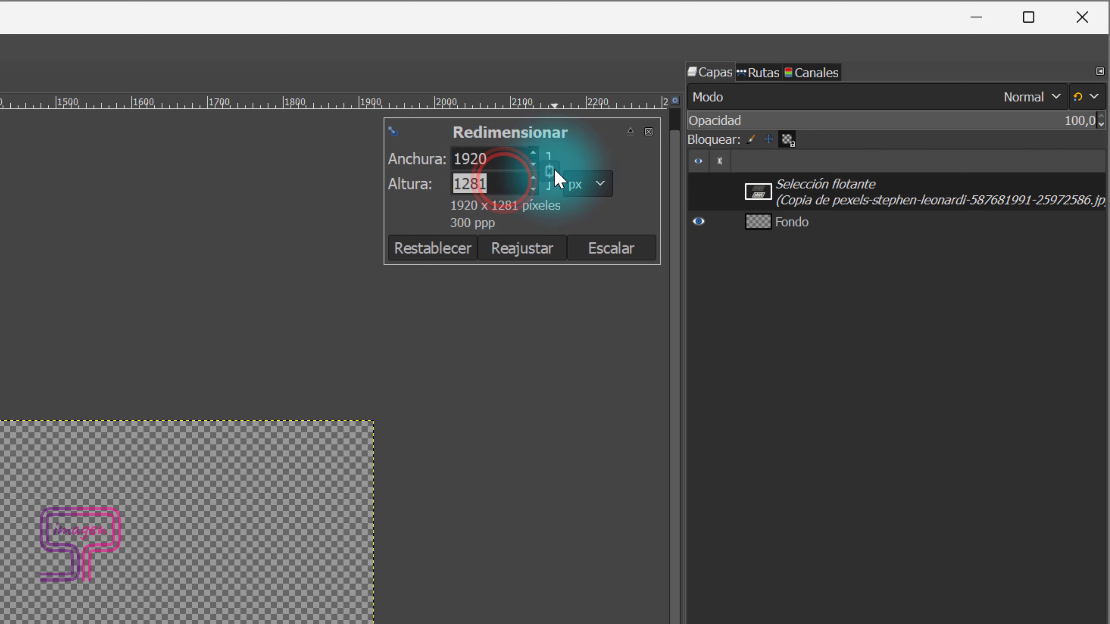
click(554, 169)
double_click(504, 183)
text(1)
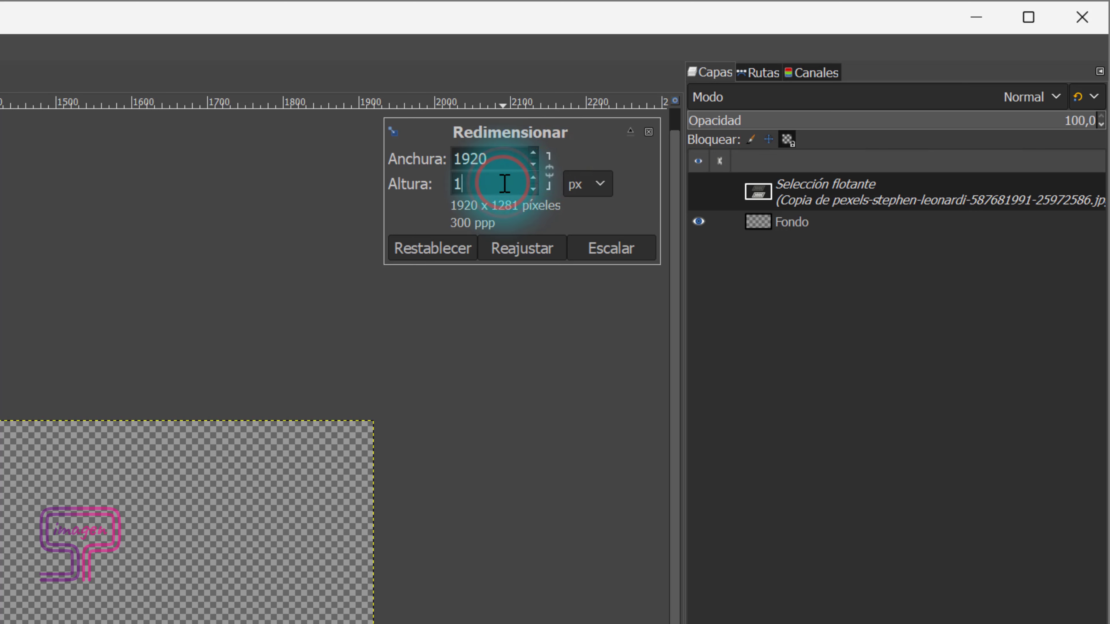
text(080)
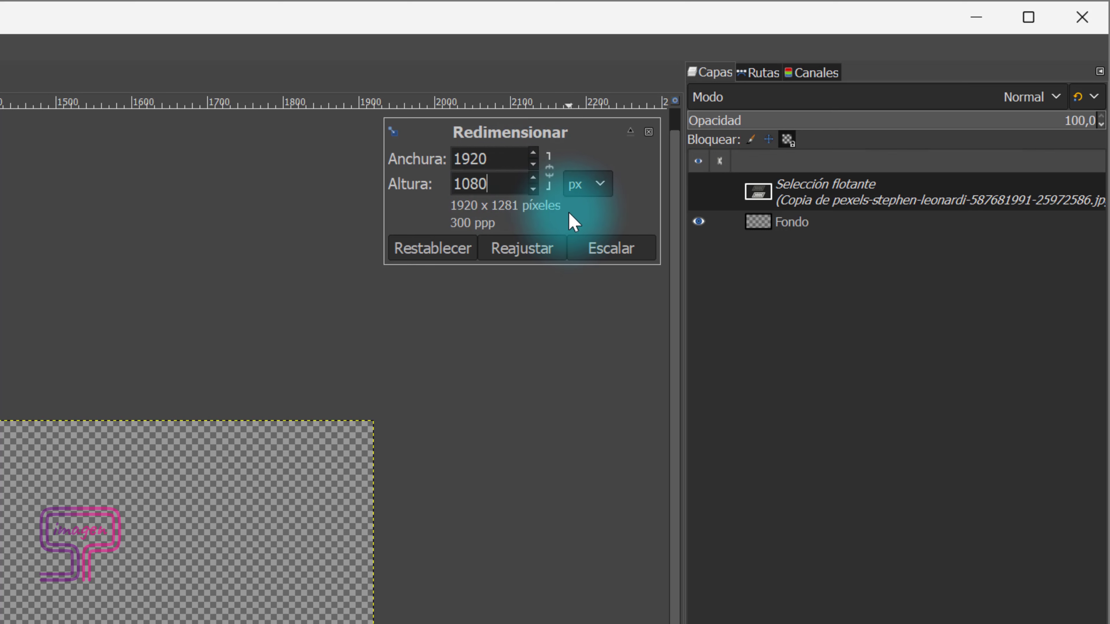
click(611, 246)
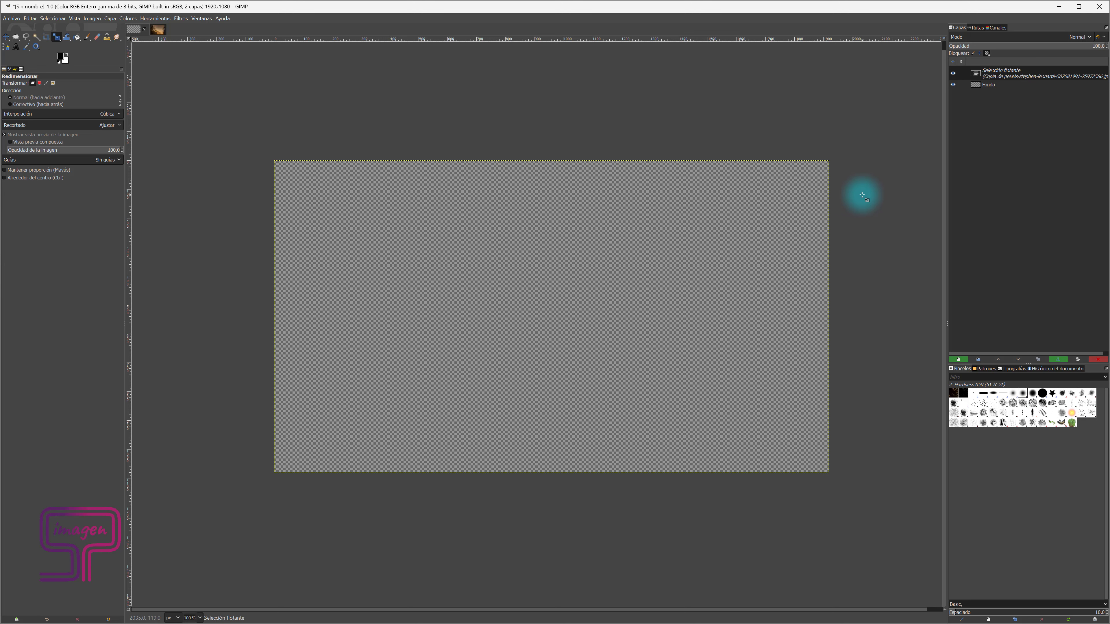
Drag the scaled forest photo with the Move tool so it covers the whole canvas
scroll(859, 196, down, 1)
scroll(859, 195, down, 2)
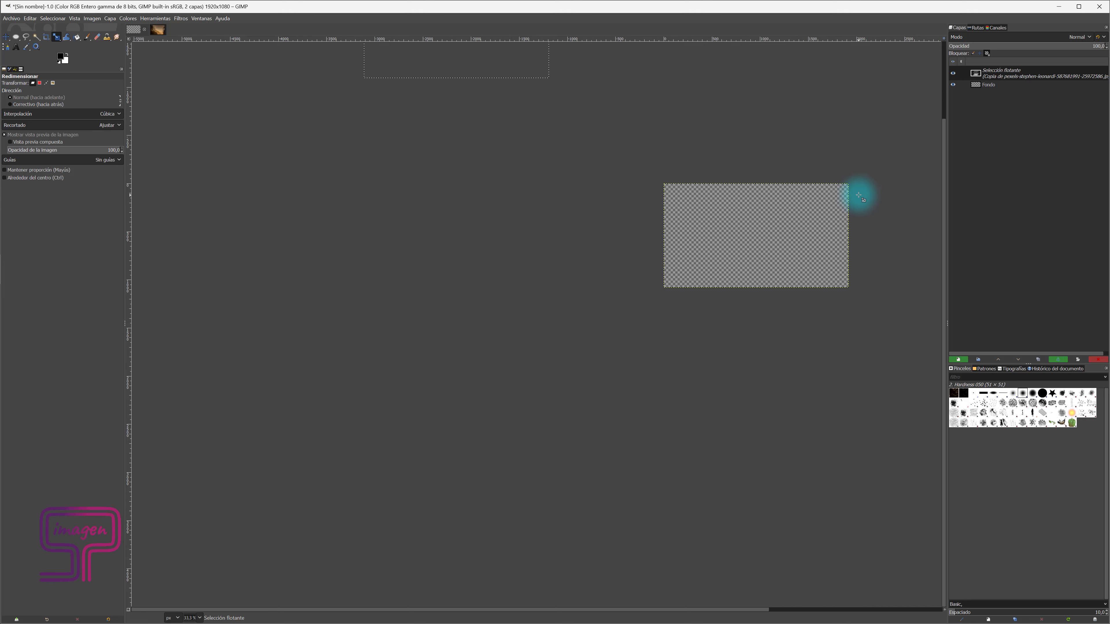
scroll(859, 196, down, 1)
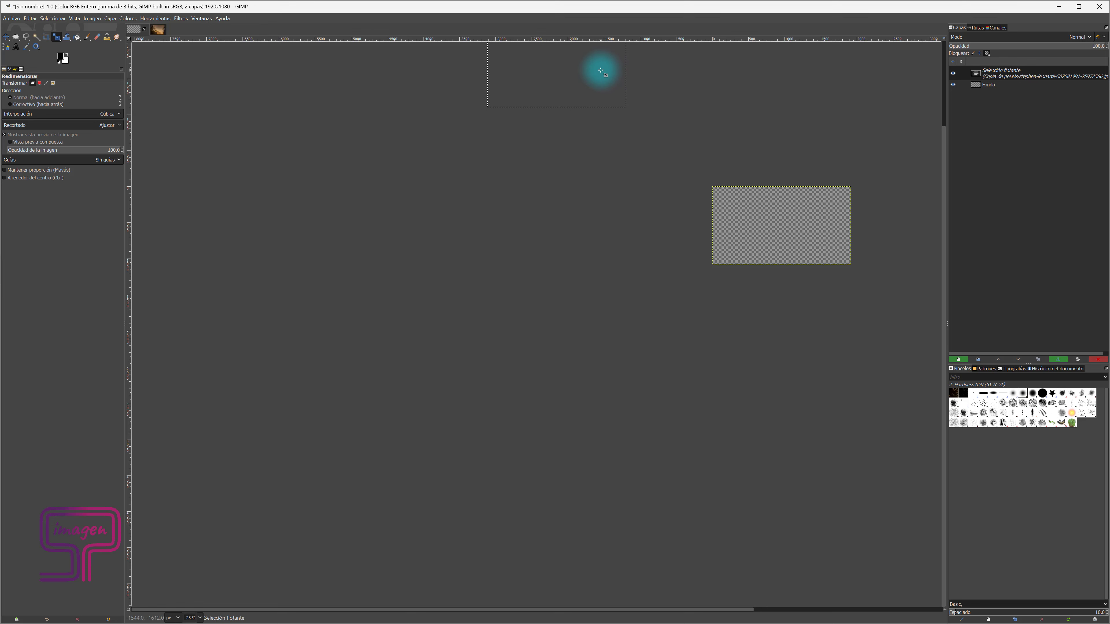
key(m)
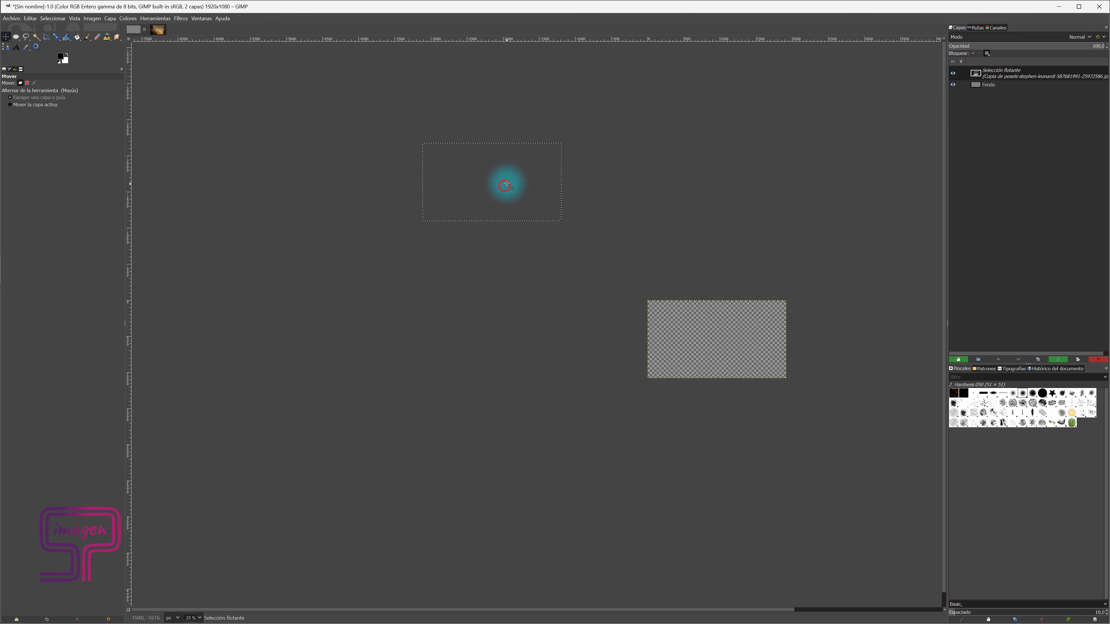
mouse_move(507, 183)
mouse_down()
mouse_move(654, 298)
mouse_move(731, 338)
mouse_up()
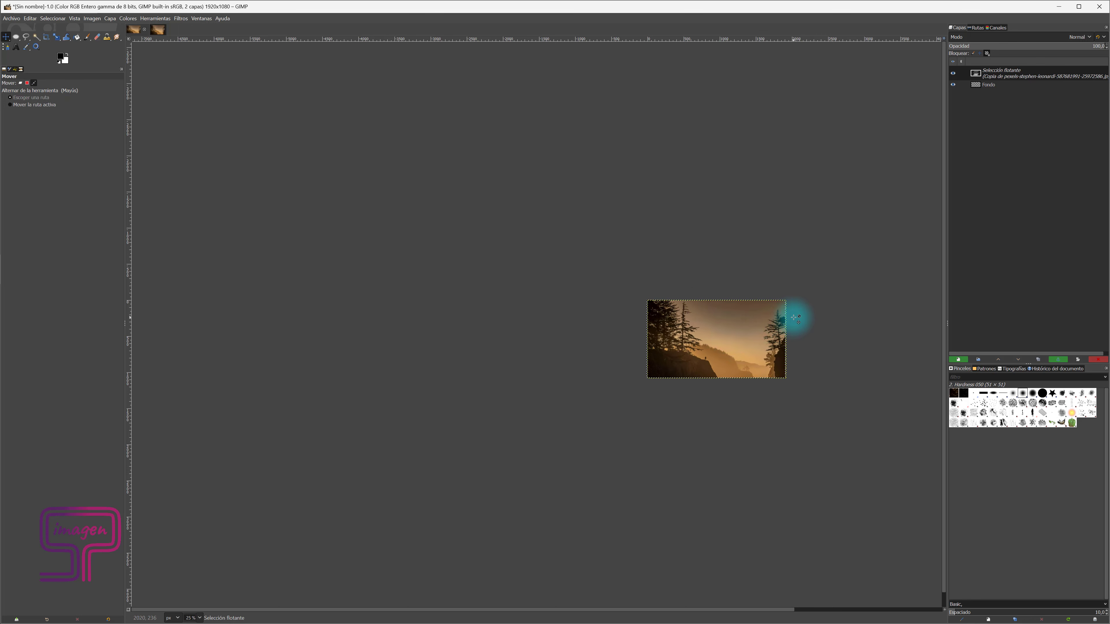
scroll(792, 316, up, 2)
scroll(791, 318, up, 2)
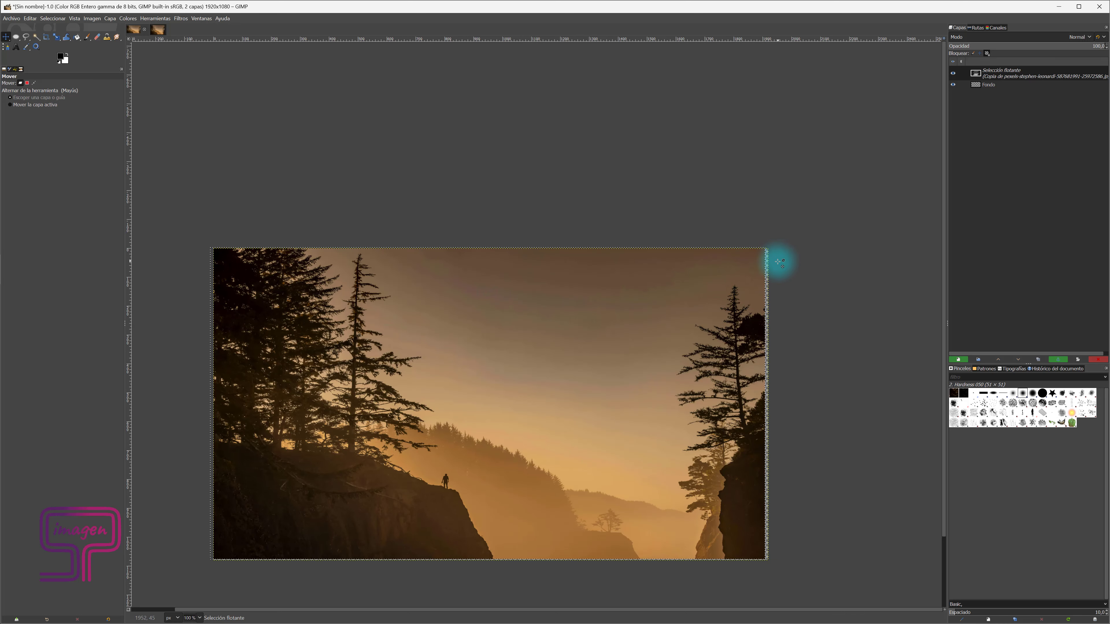
scroll(778, 263, down, 3)
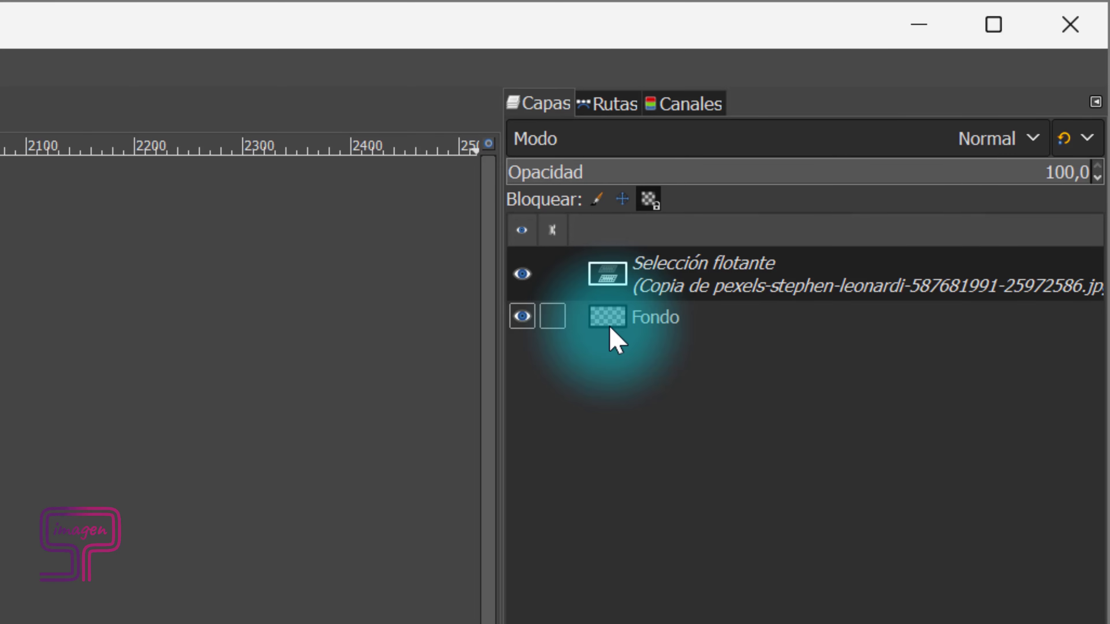
Convert the Selección flotante into a regular photo layer above Fondo
click(713, 287)
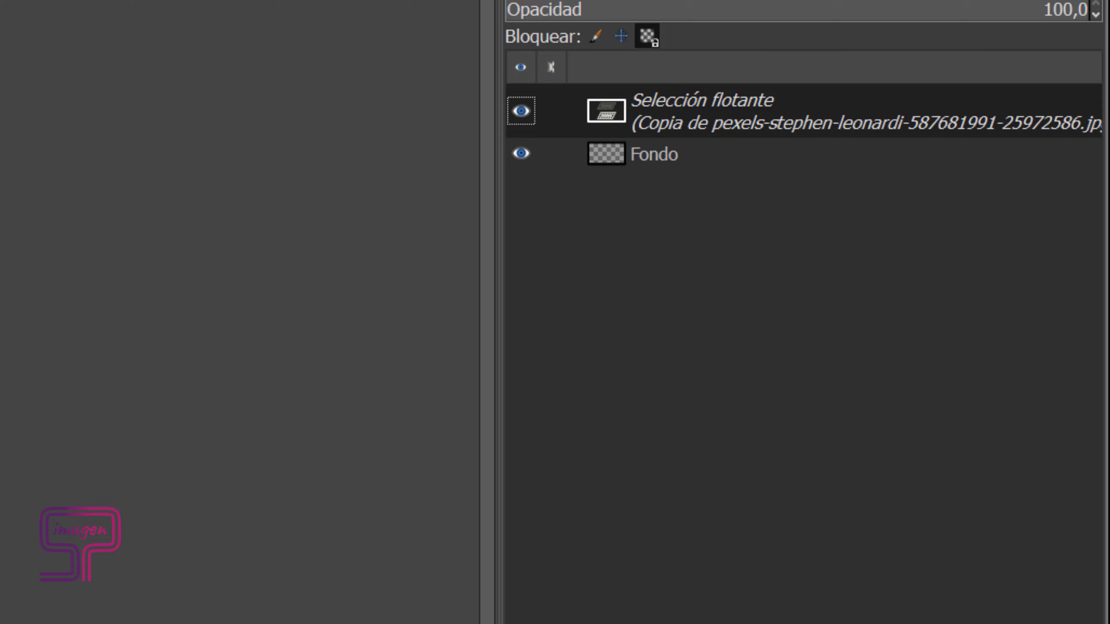
click(559, 325)
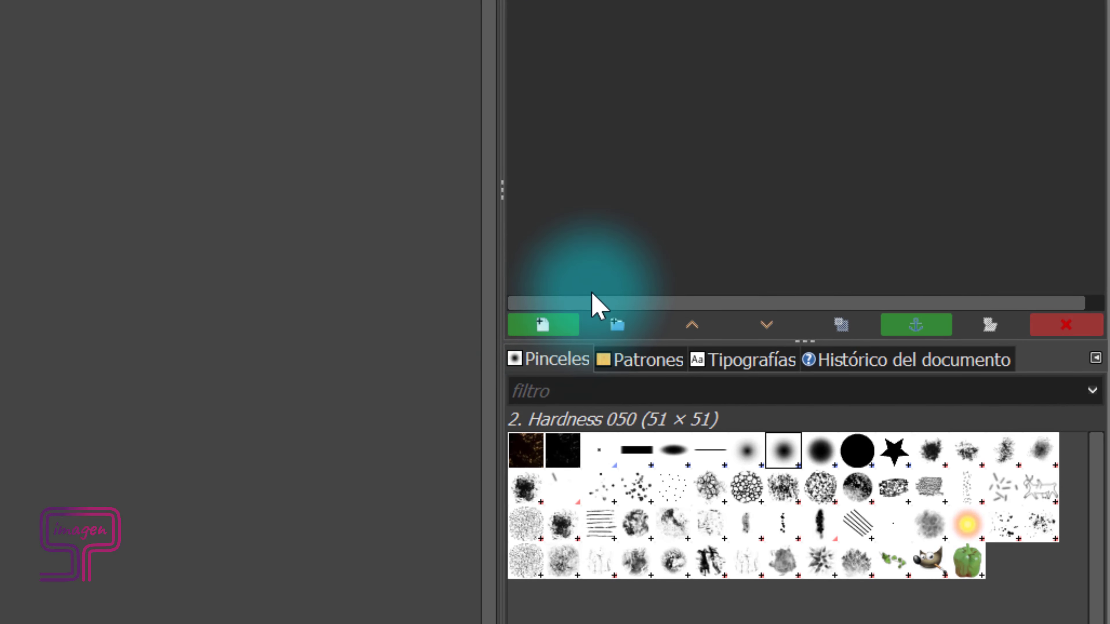
click(551, 327)
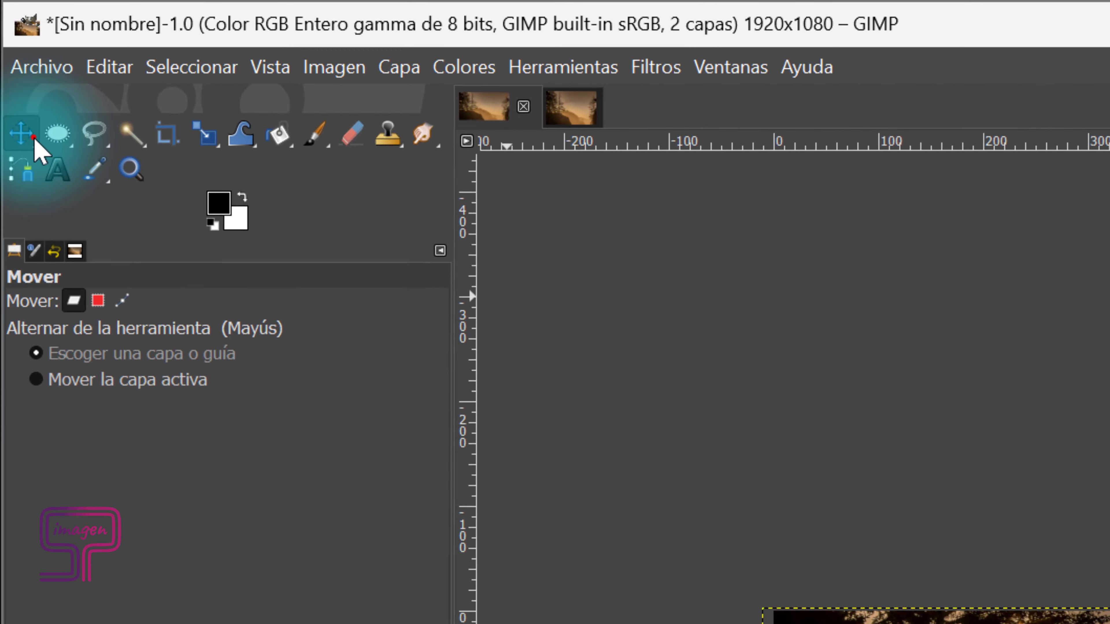
Use the Alignment tool to centre the forest photo layer horizontally and vertically on the 1920×1080 canvas
click(9, 38)
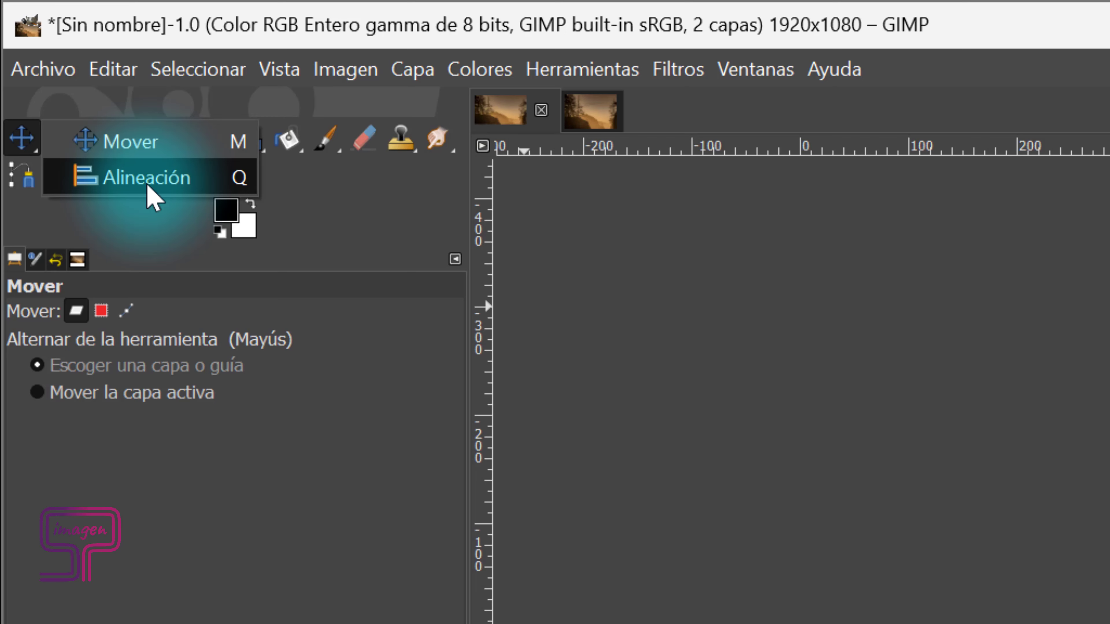
click(148, 186)
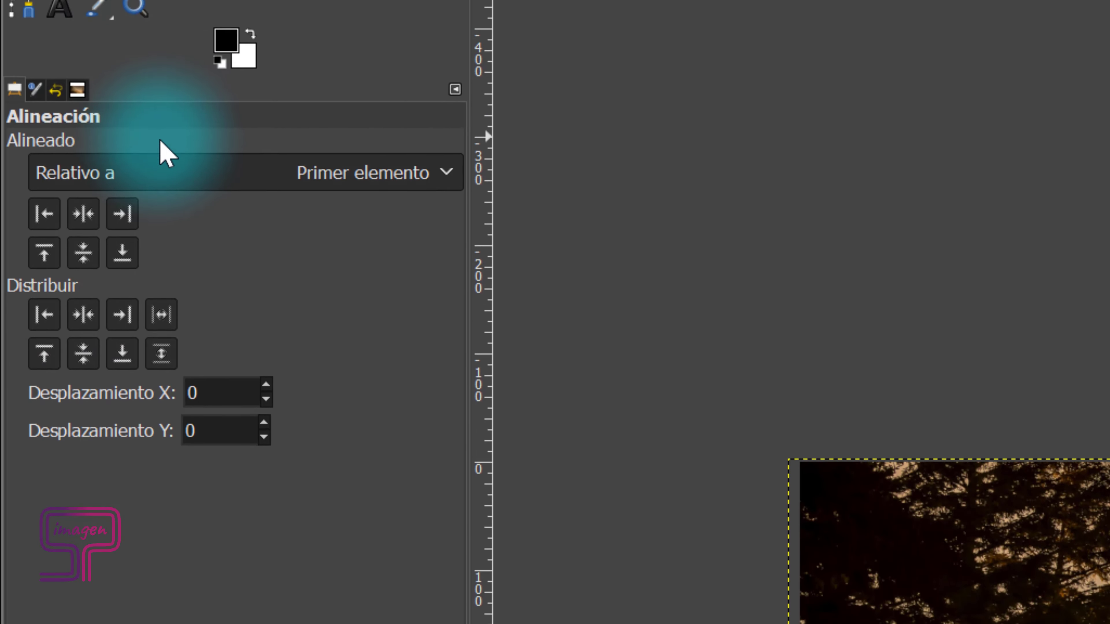
click(886, 500)
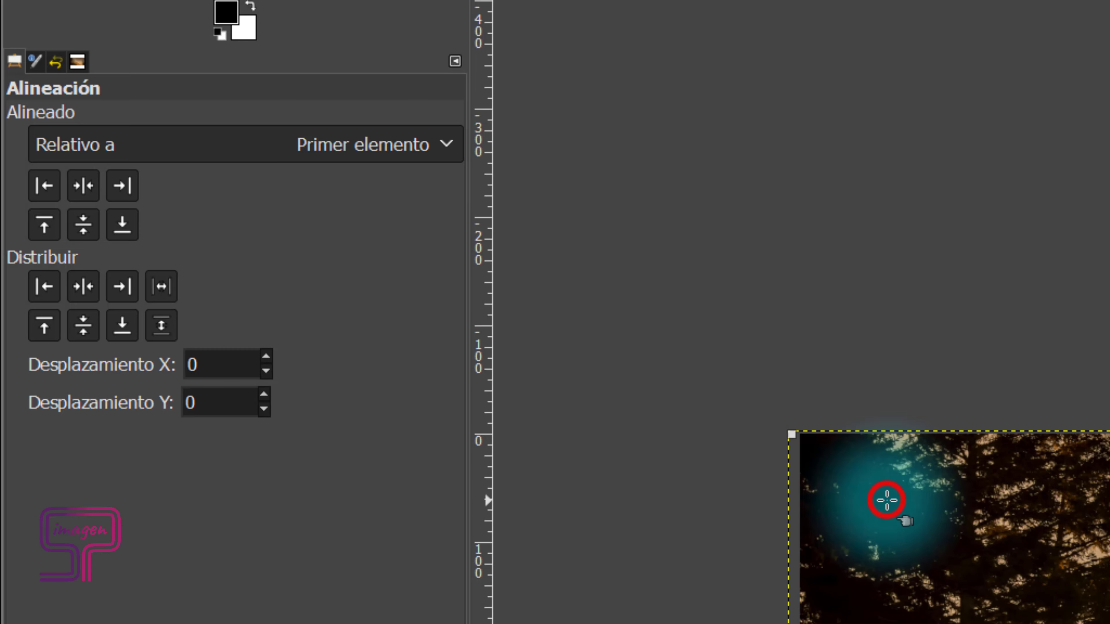
click(83, 186)
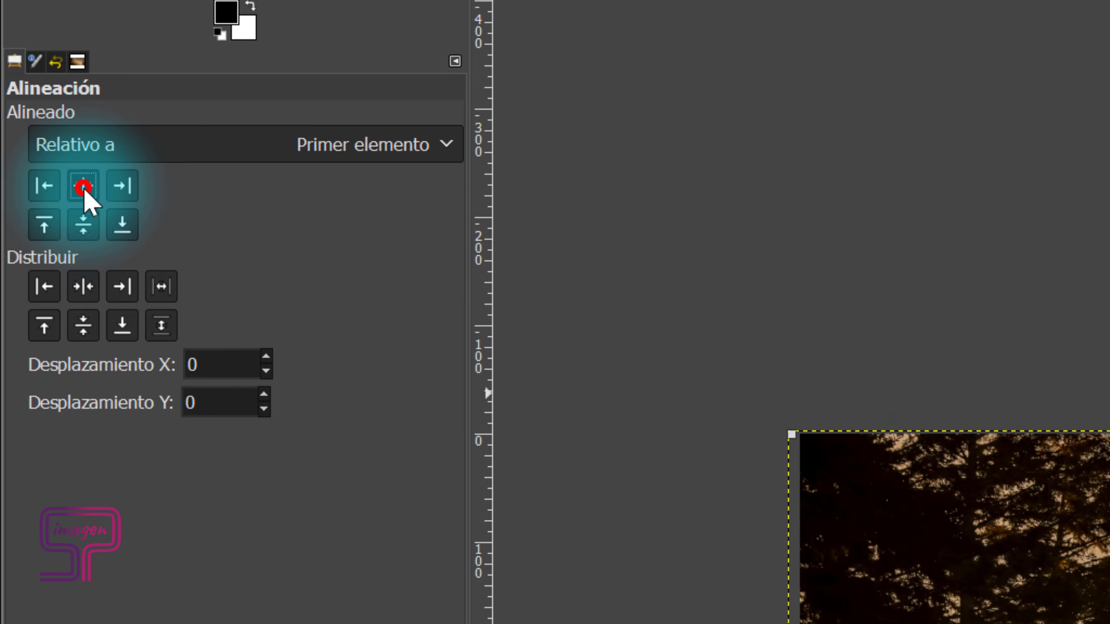
click(86, 231)
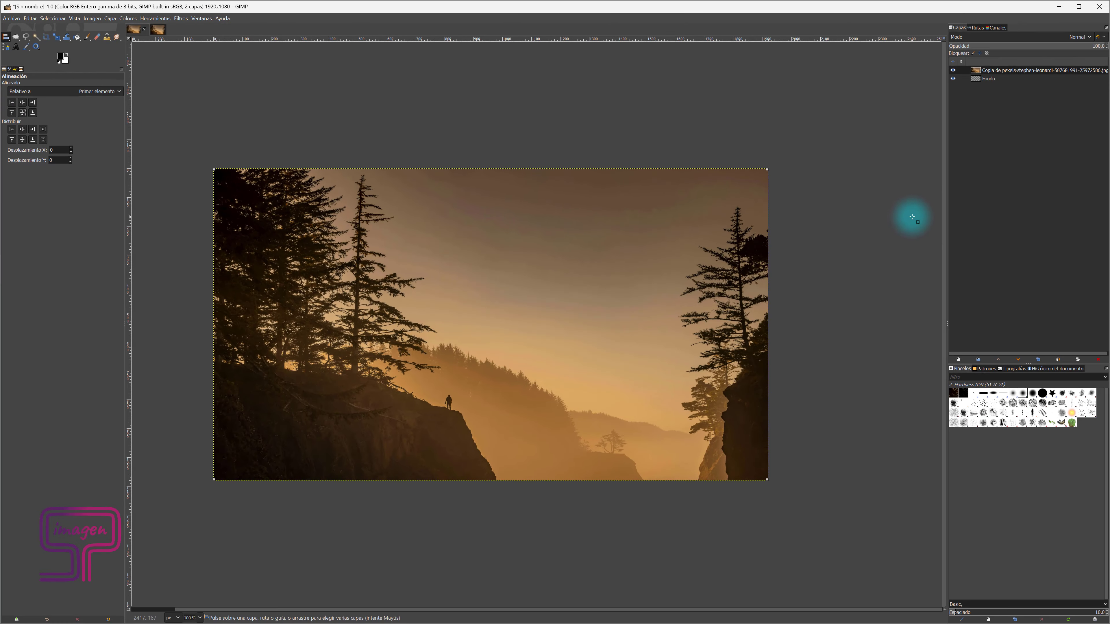
Duplicate the forest photo layer with Shift+Ctrl+D and make the original photo layer active again
key(shift+ctrl+d)
key(m)
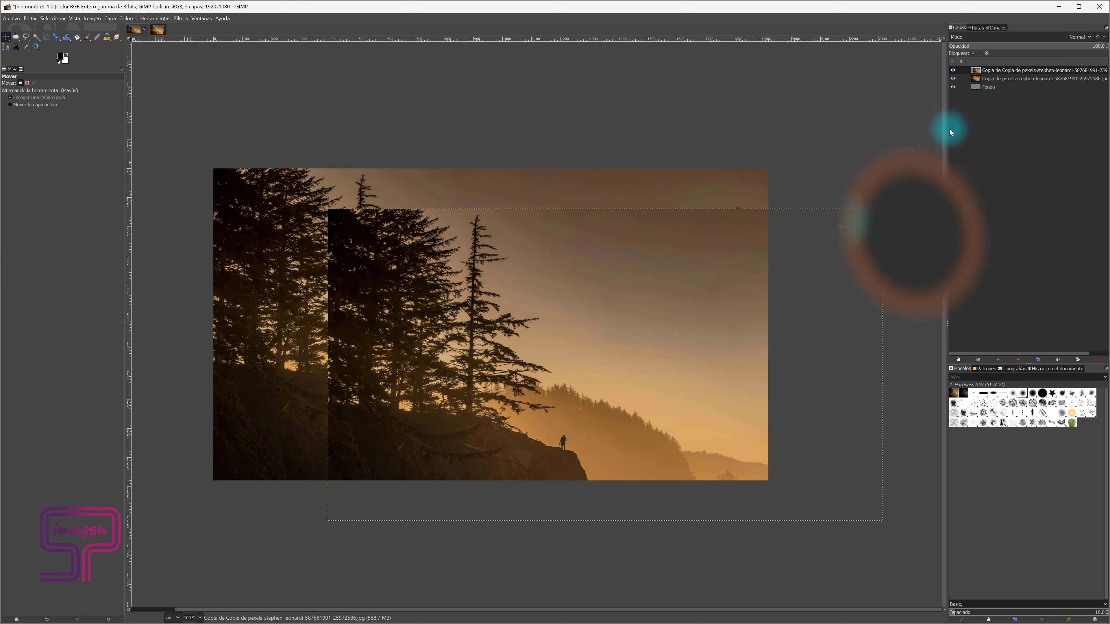
click(995, 78)
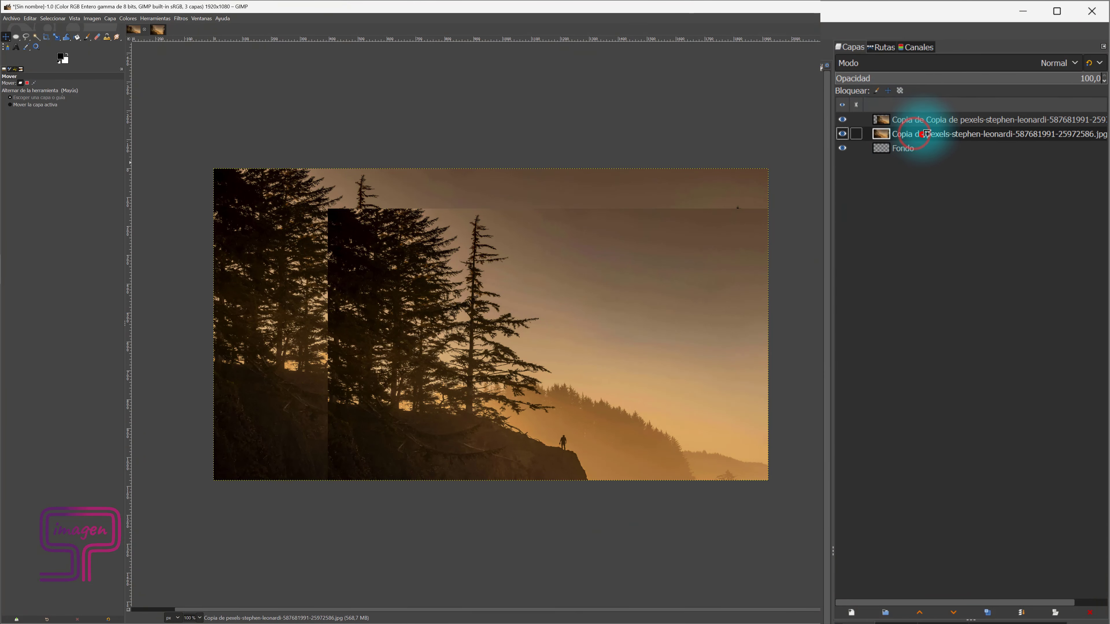
mouse_move(921, 134)
mouse_down()
mouse_move(930, 120)
mouse_move(933, 138)
mouse_up()
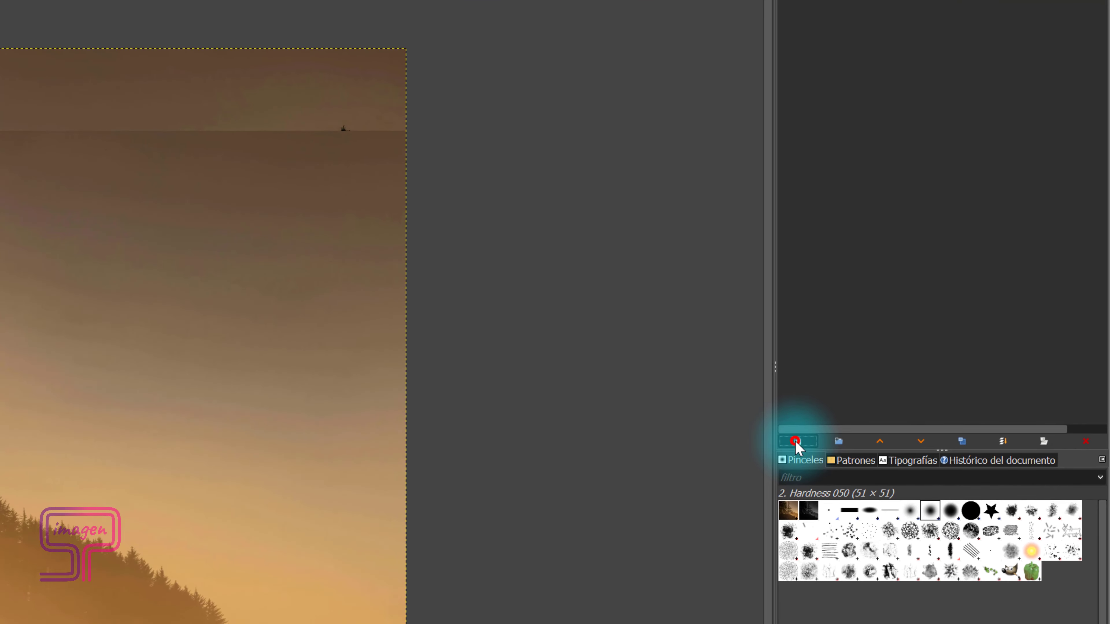
Start a new 1920×1080 layer named Capa and set its fill to Blanco (white)
click(795, 440)
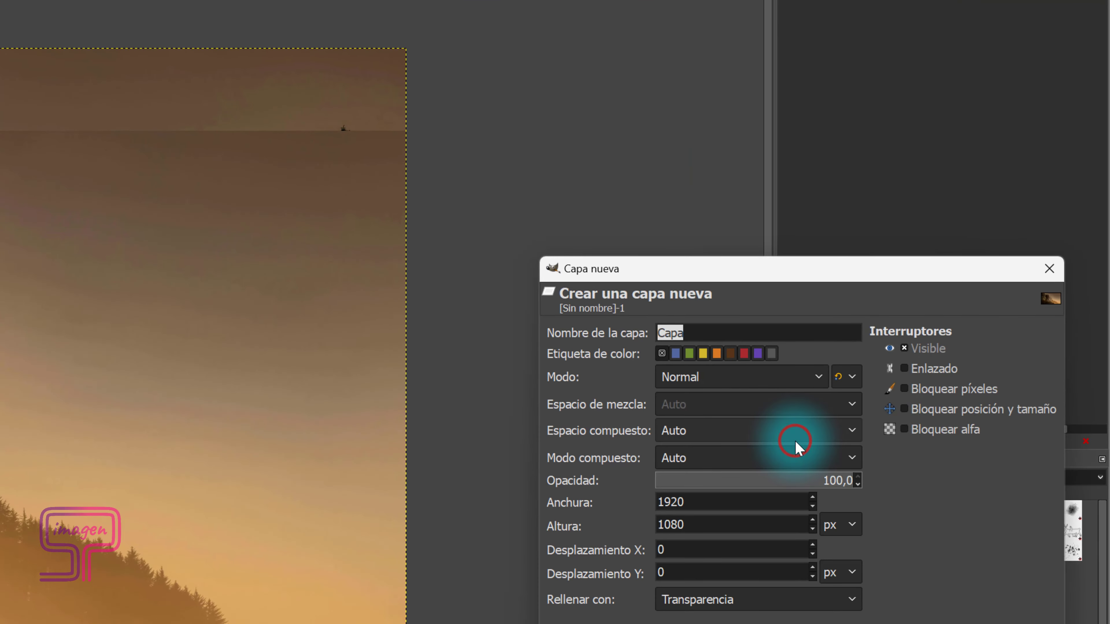
drag(870, 277, 514, 126)
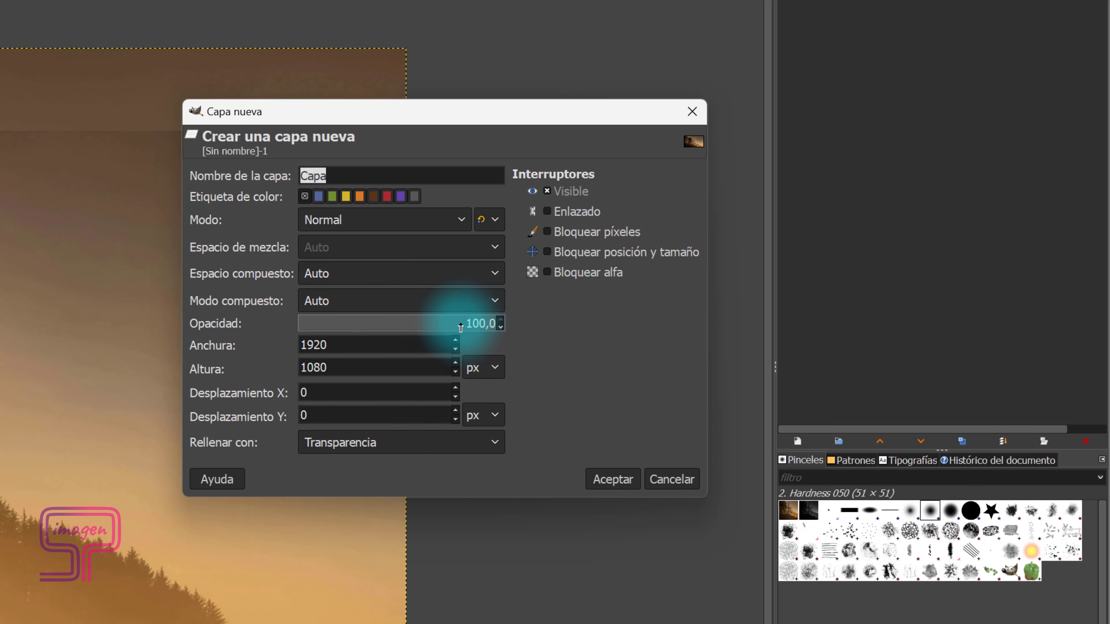
click(497, 441)
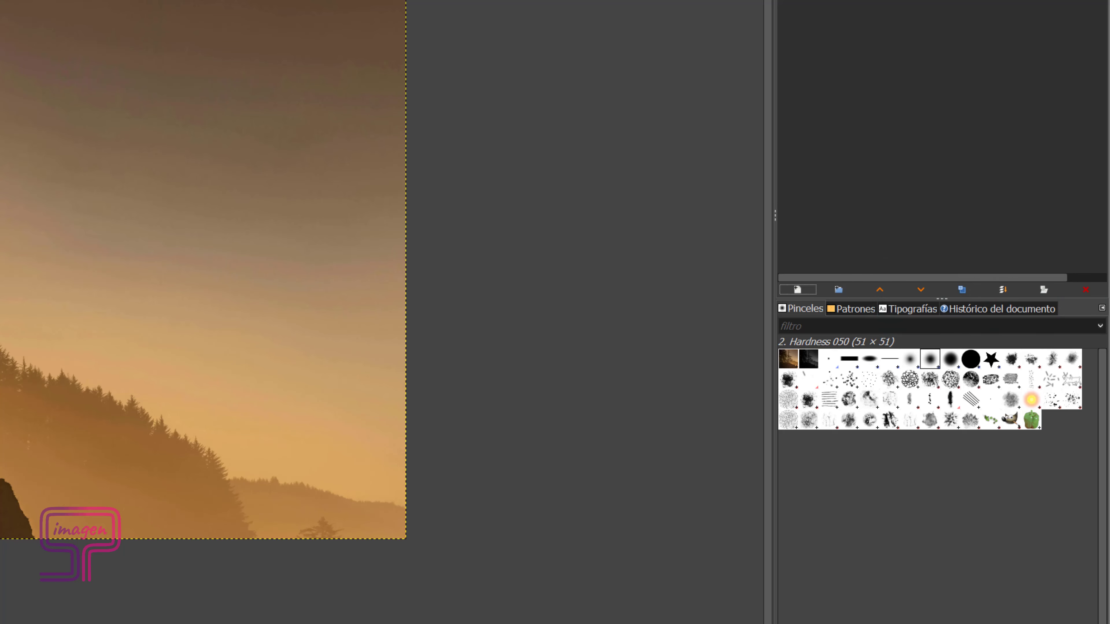
Duplicate the white Capa layer and toggle visibility of Copia de Capa and Capa
click(965, 290)
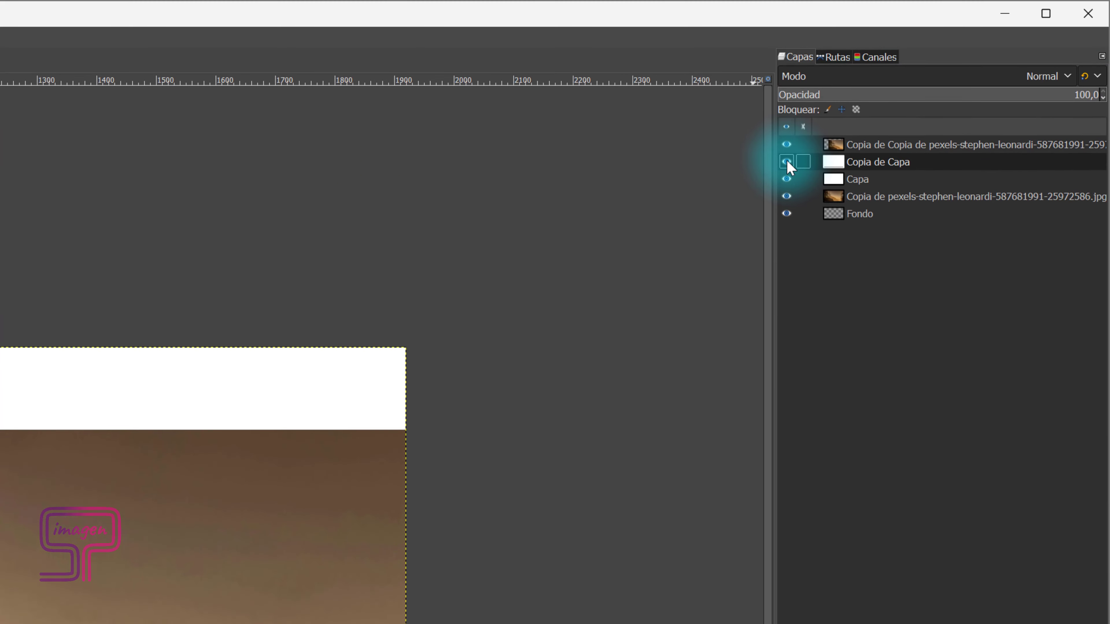
click(787, 161)
click(788, 178)
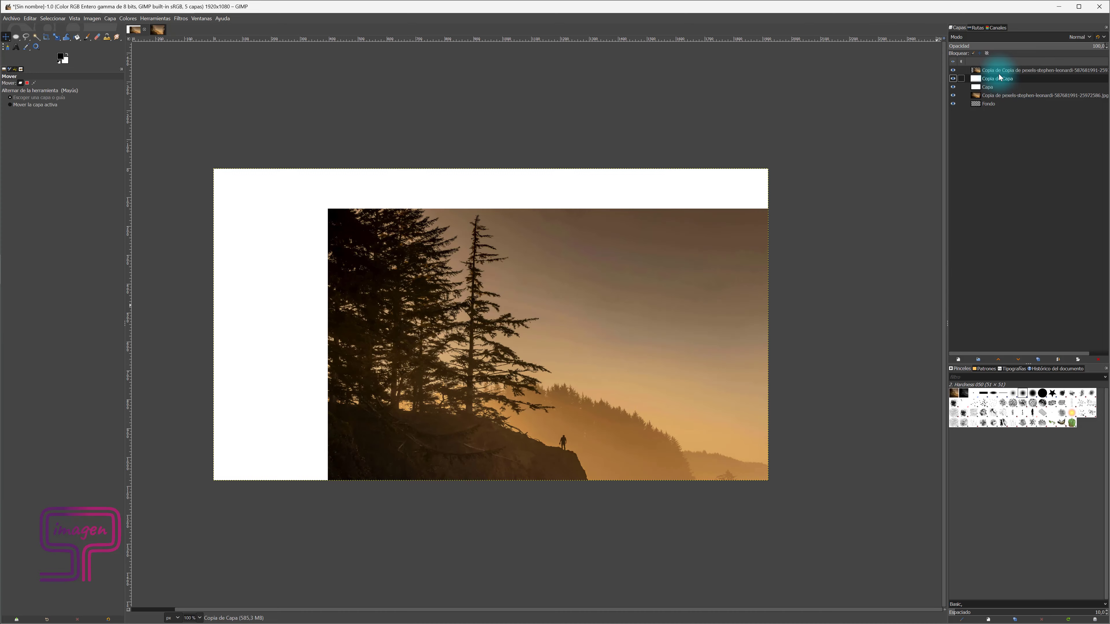
Merge the offset forest photo copy down into the white layer with Combinar hacia abajo
click(999, 72)
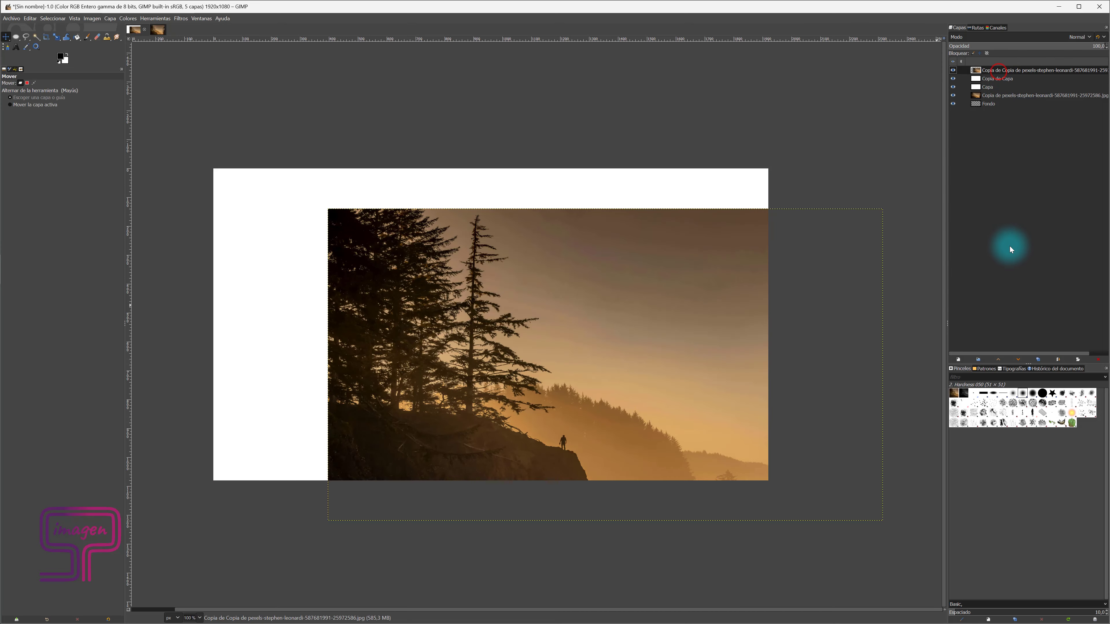
right_click(1005, 71)
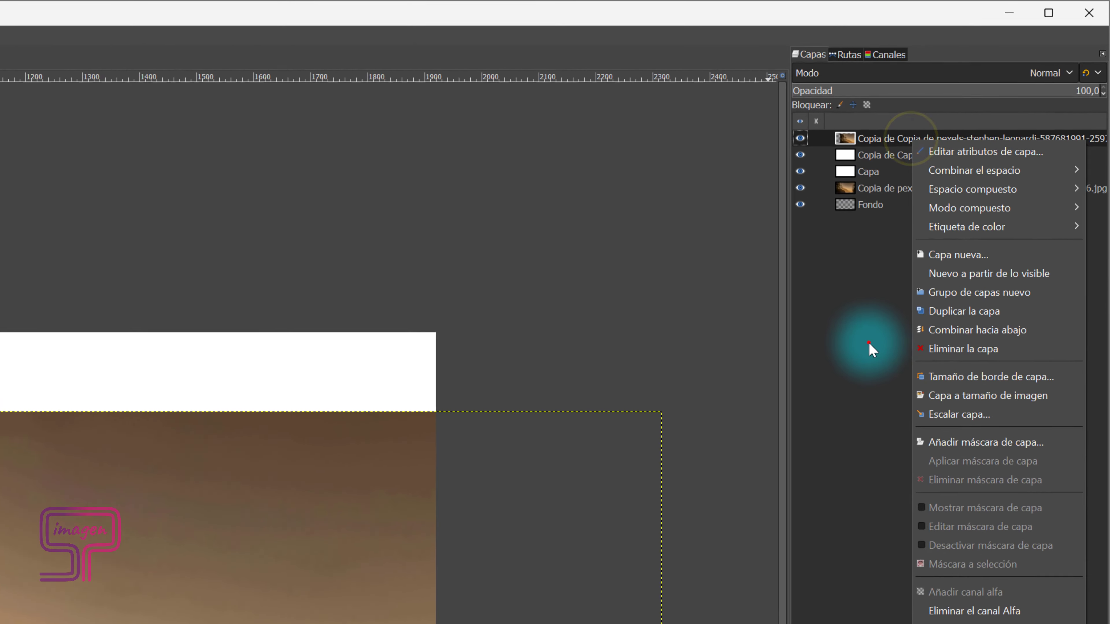
click(960, 213)
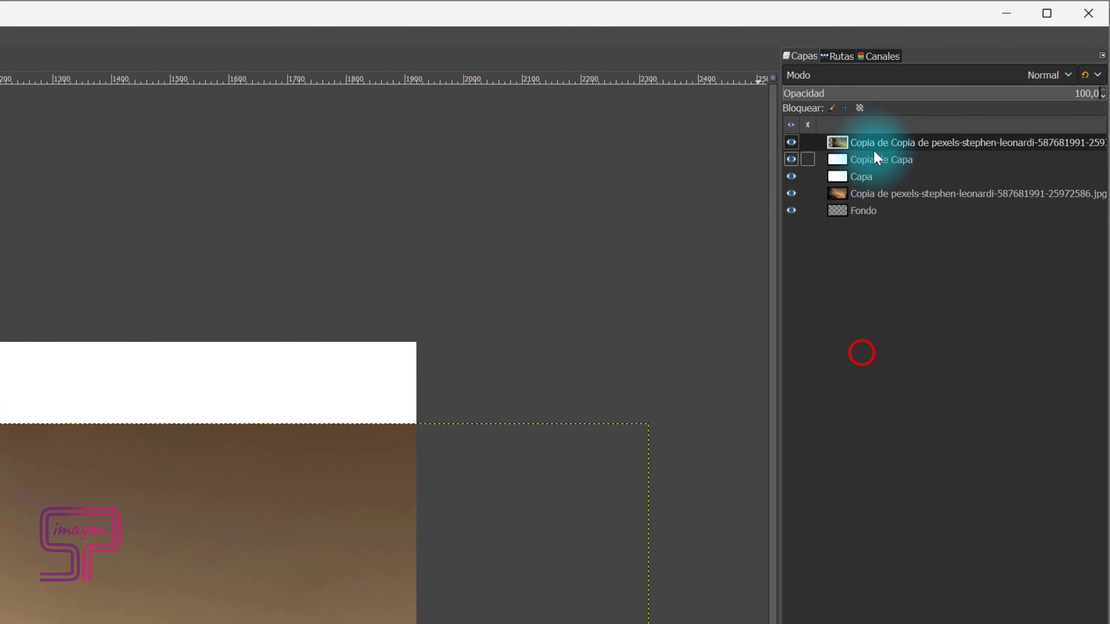
right_click(967, 90)
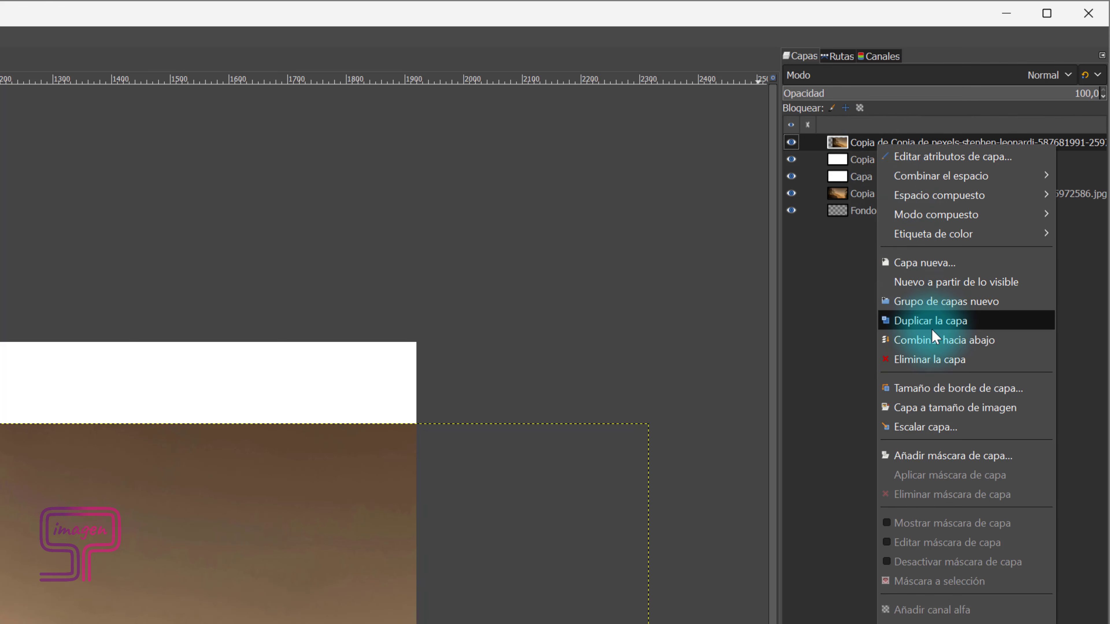
click(936, 343)
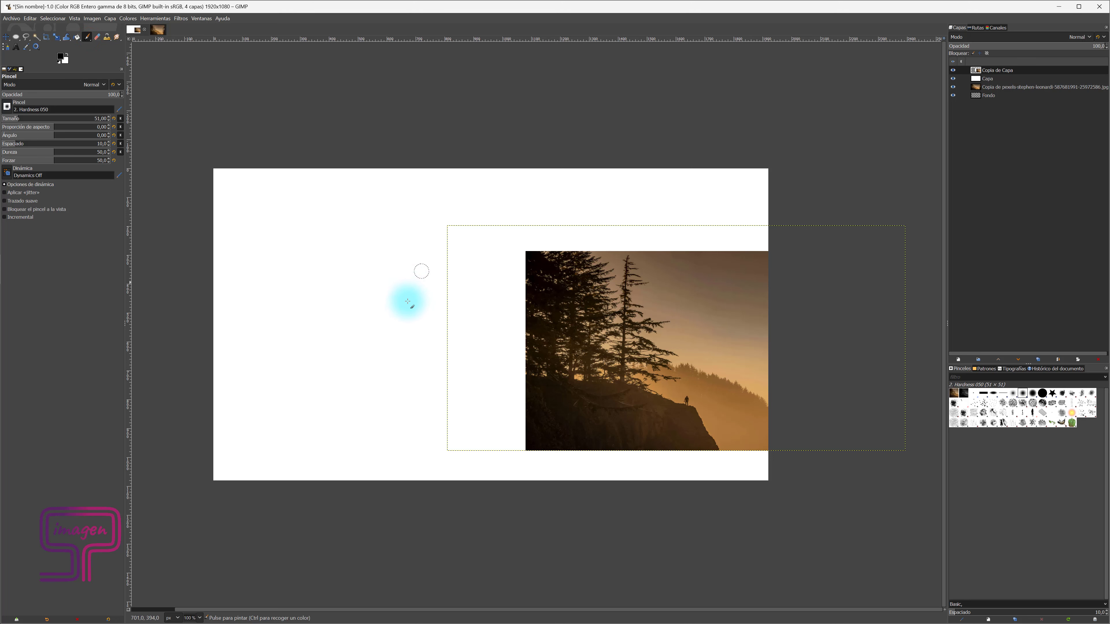
click(347, 282)
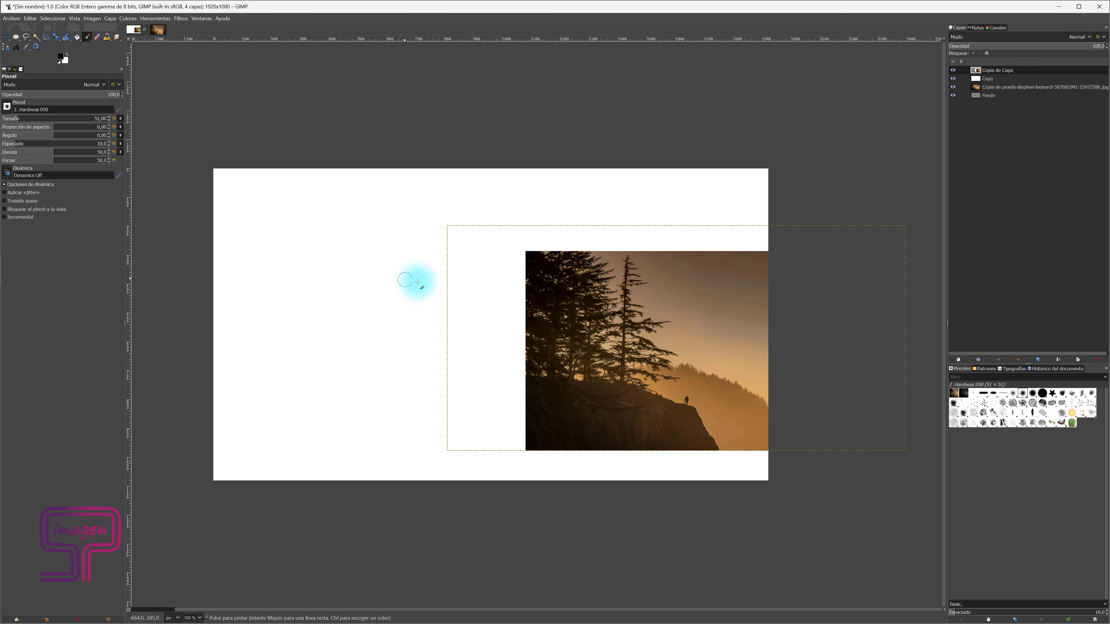
drag(458, 285, 515, 310)
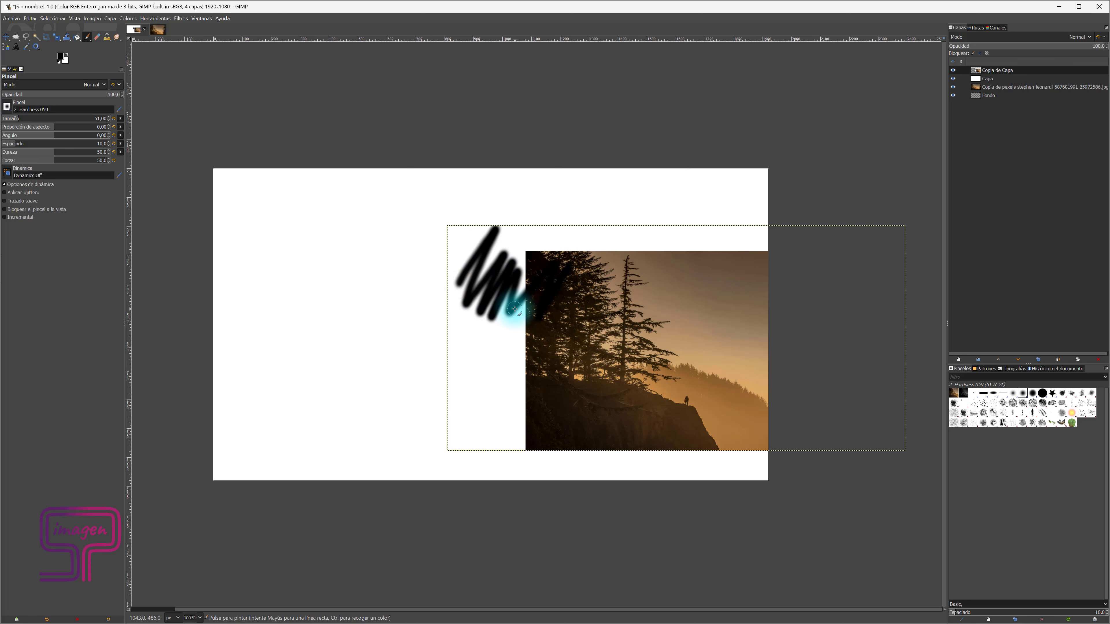
key(ctrl+z)
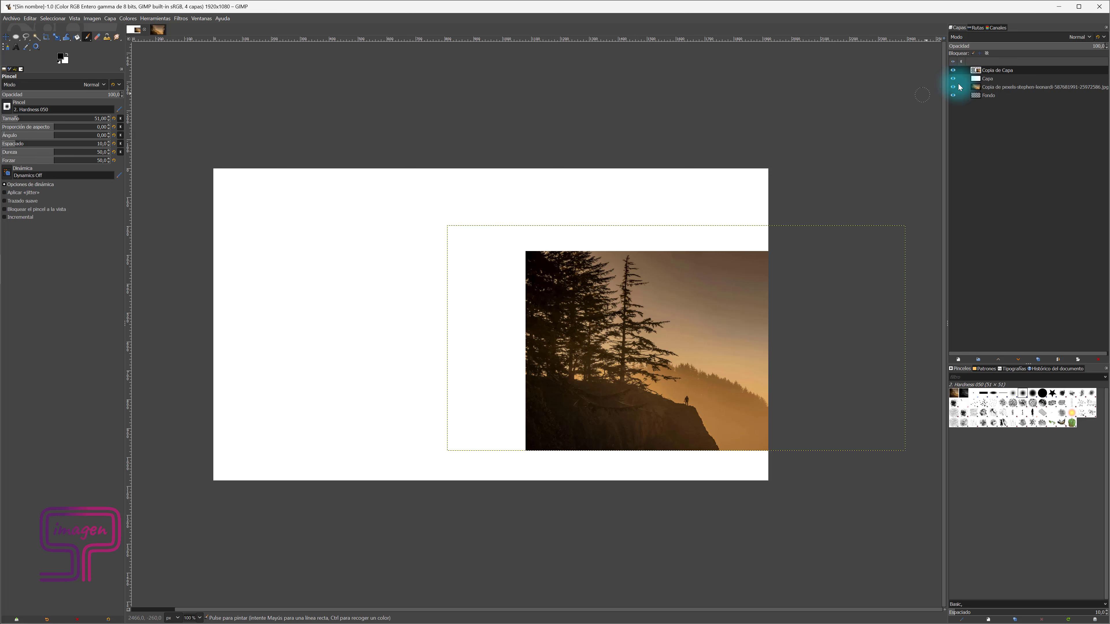
click(989, 82)
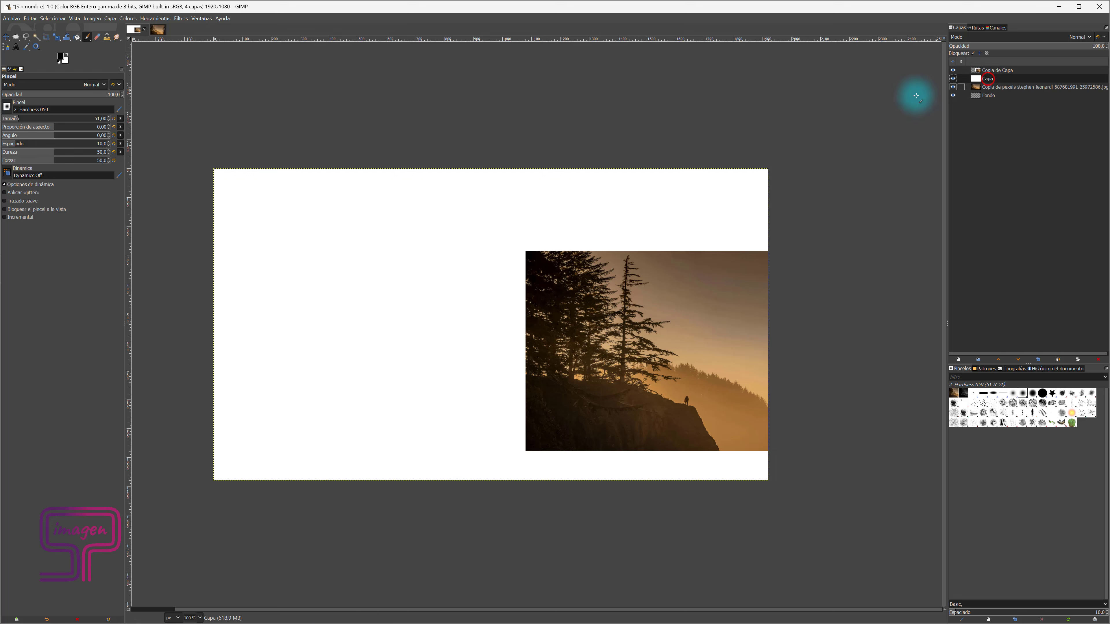
mouse_move(402, 221)
mouse_down()
mouse_move(292, 265)
mouse_move(568, 184)
mouse_up()
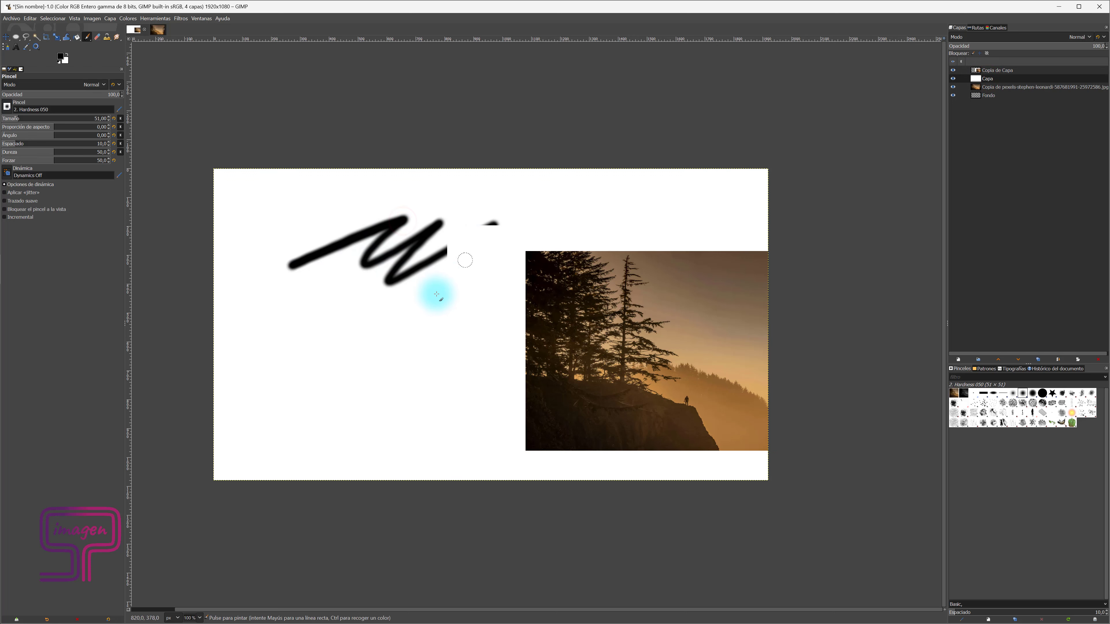
key(ctrl+z)
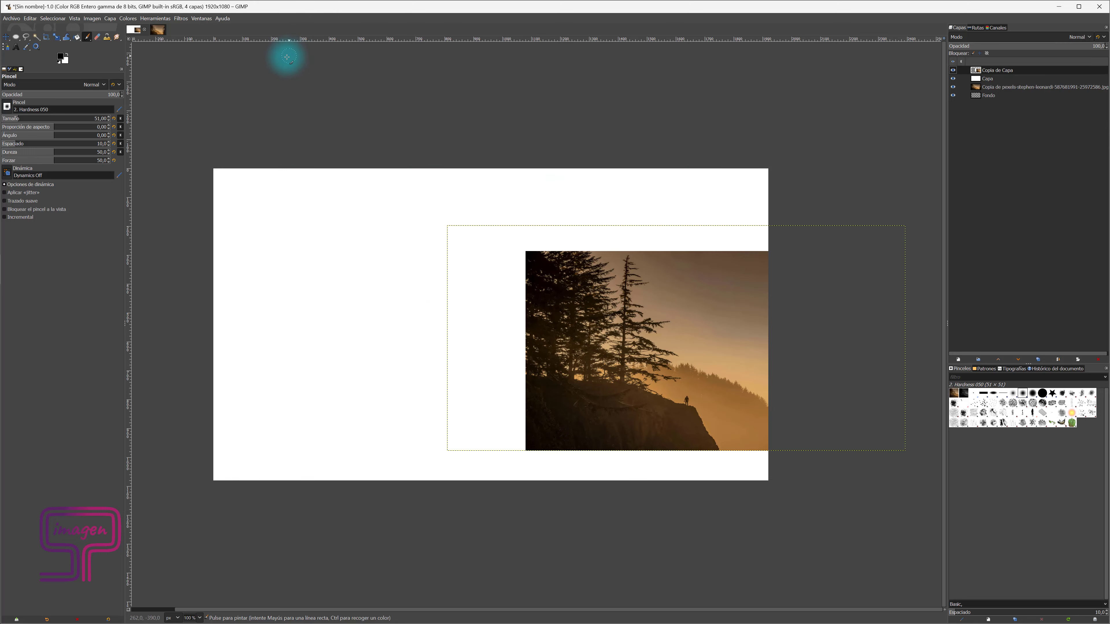
click(110, 20)
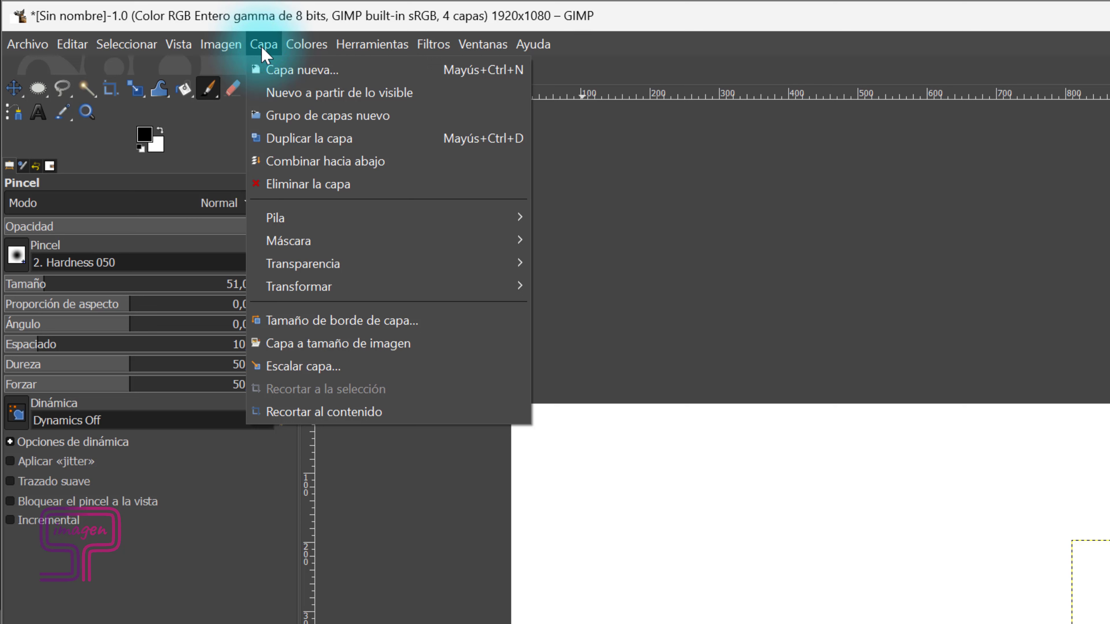
click(357, 347)
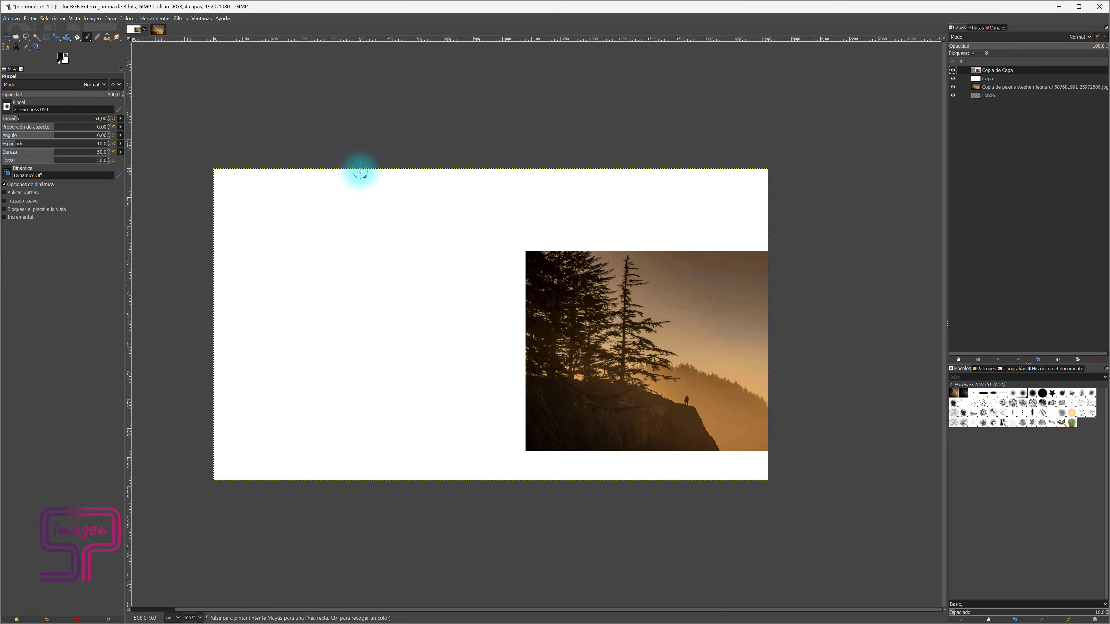
mouse_move(434, 242)
mouse_down()
mouse_move(488, 277)
mouse_move(550, 268)
mouse_move(578, 322)
mouse_move(603, 337)
mouse_up()
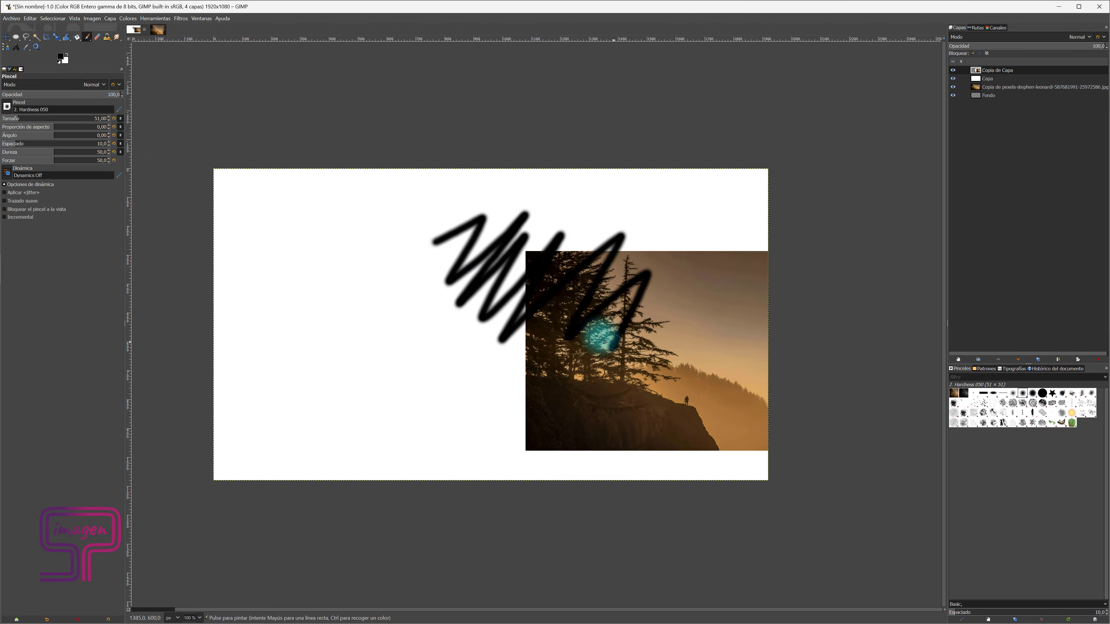
click(9, 40)
drag(709, 300, 633, 295)
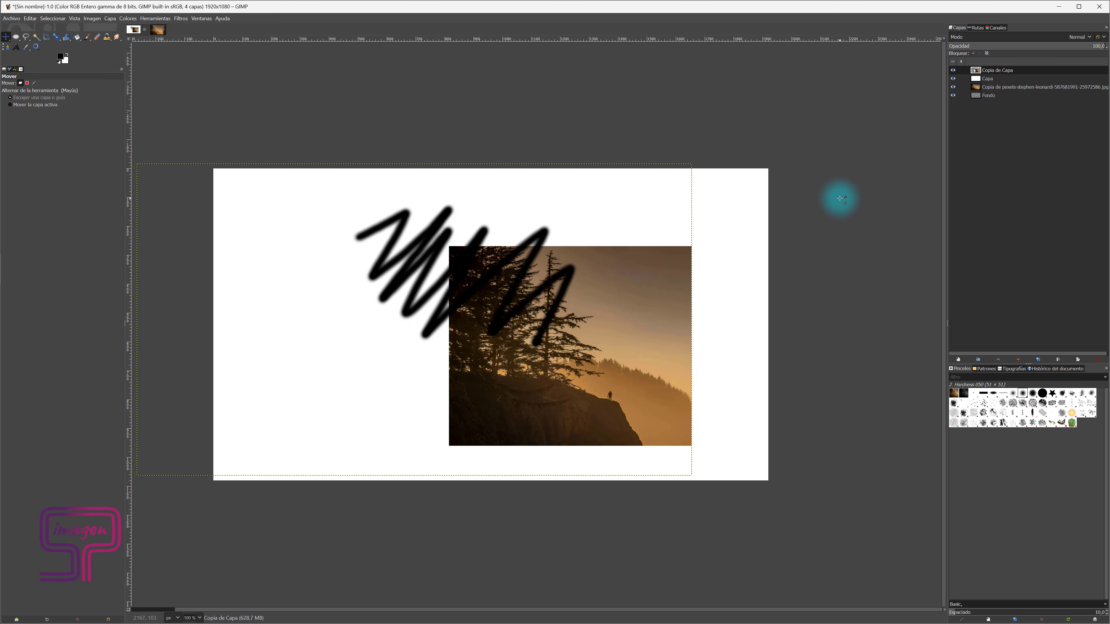
key(ctrl+z)
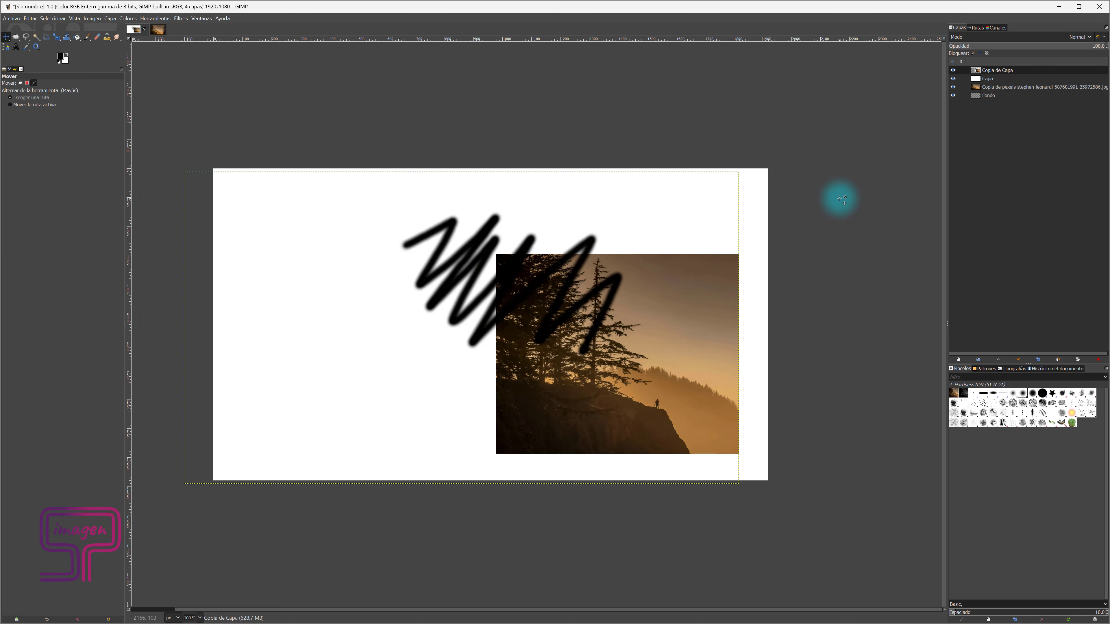
key(ctrl+z)
key(ctrl+z)
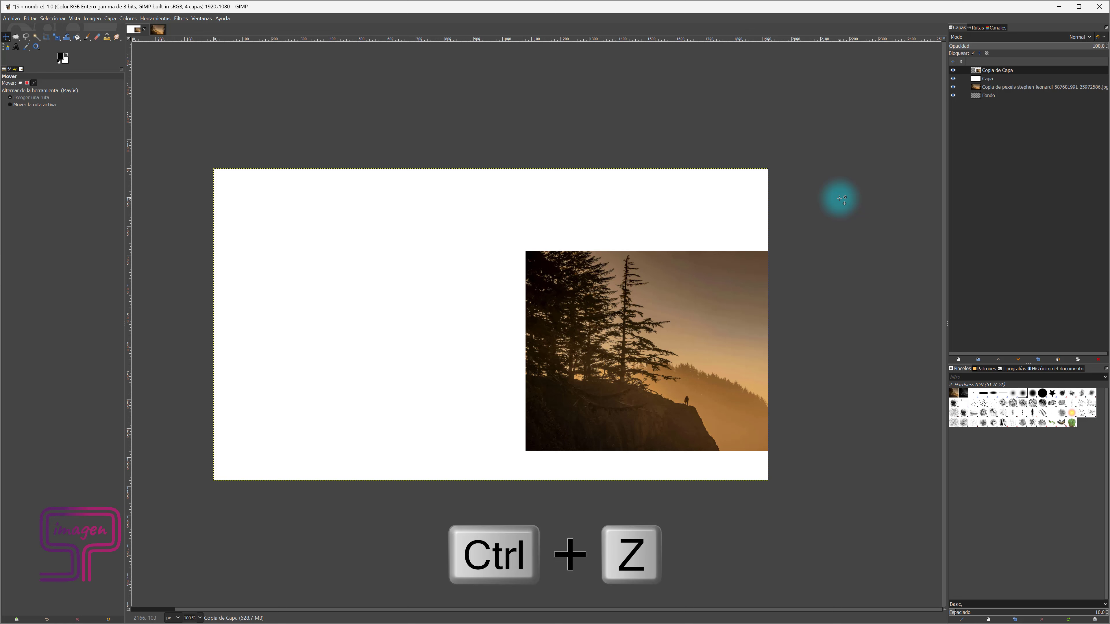
key(ctrl+z)
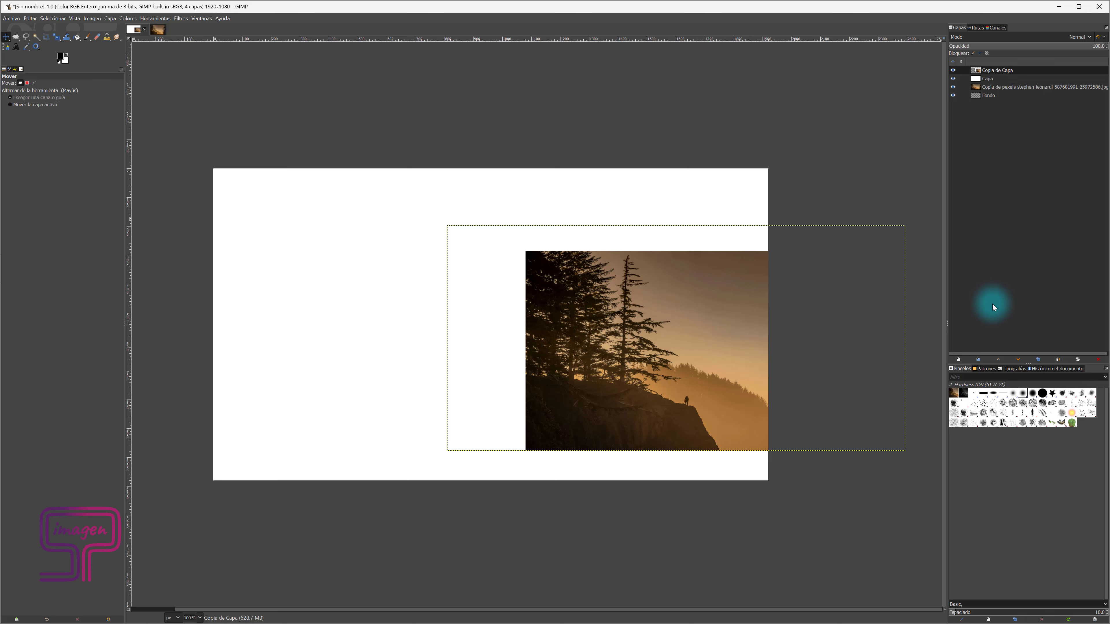
Add a transparent Capa #1 layer and merge it down into the photo layer
click(963, 360)
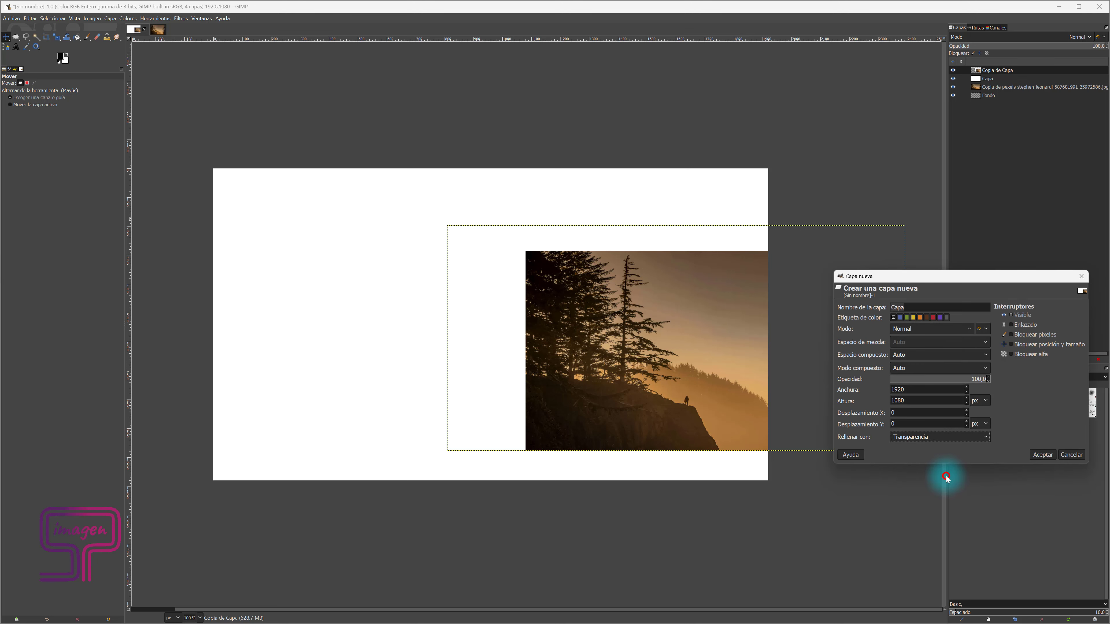
click(1046, 455)
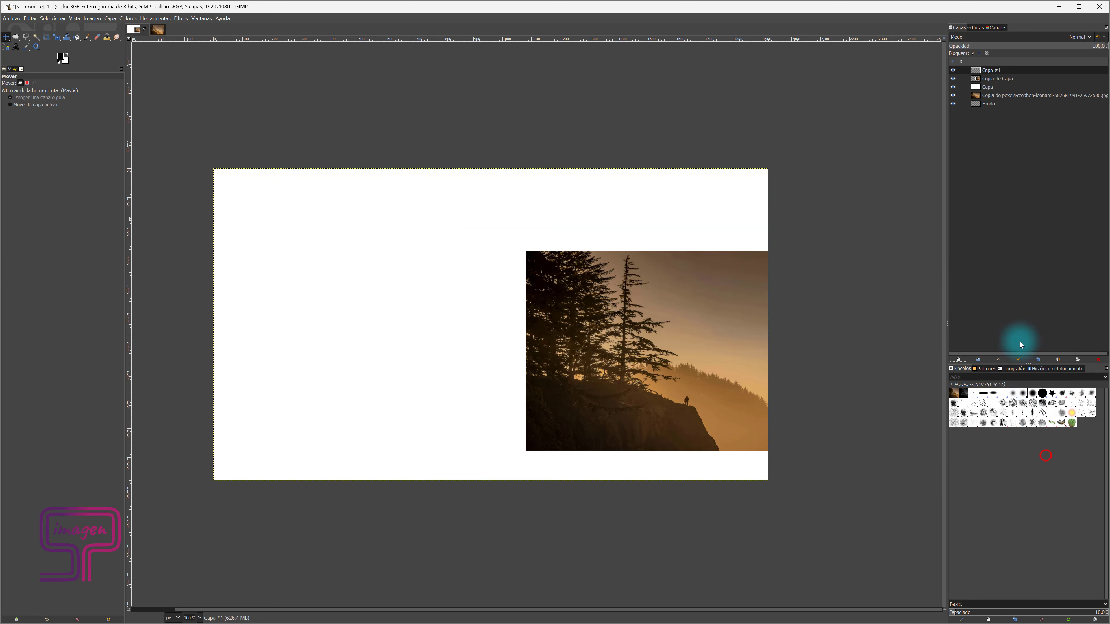
right_click(998, 72)
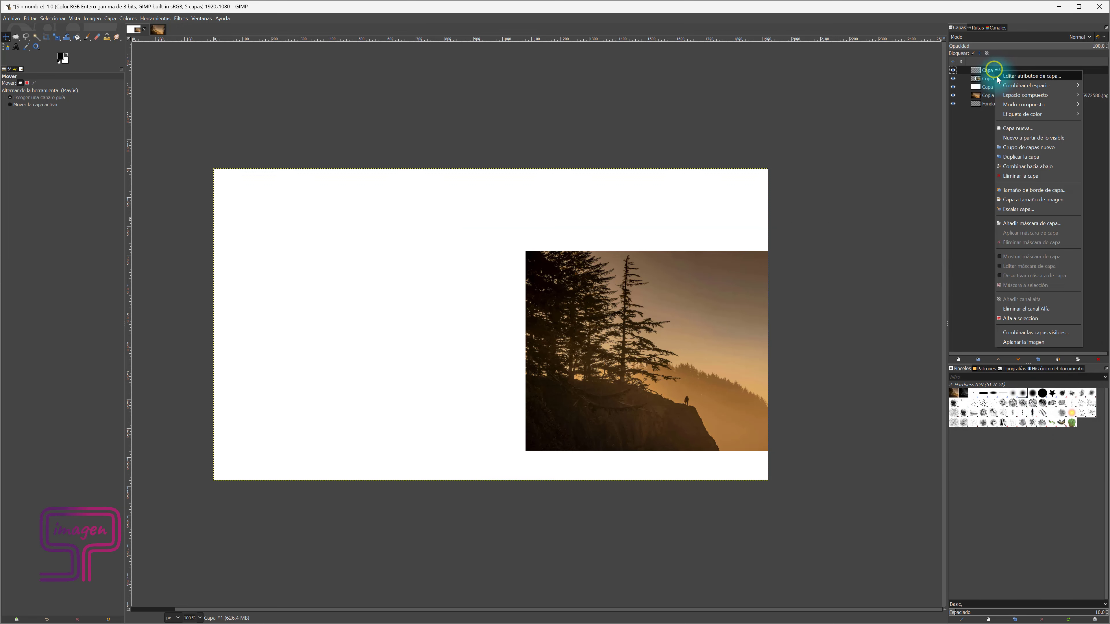
click(1025, 166)
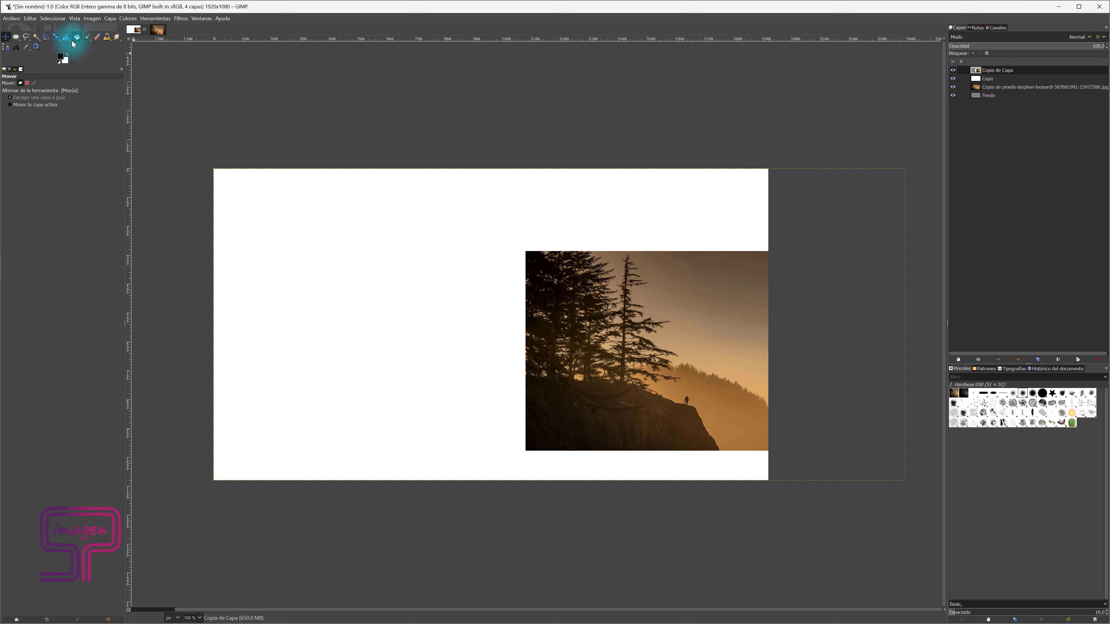
Paint a freehand black brush stroke across the canvas, then shift the photo layer left
click(87, 38)
mouse_move(446, 228)
mouse_down()
mouse_move(664, 281)
mouse_move(574, 315)
mouse_move(434, 236)
mouse_move(296, 188)
mouse_up()
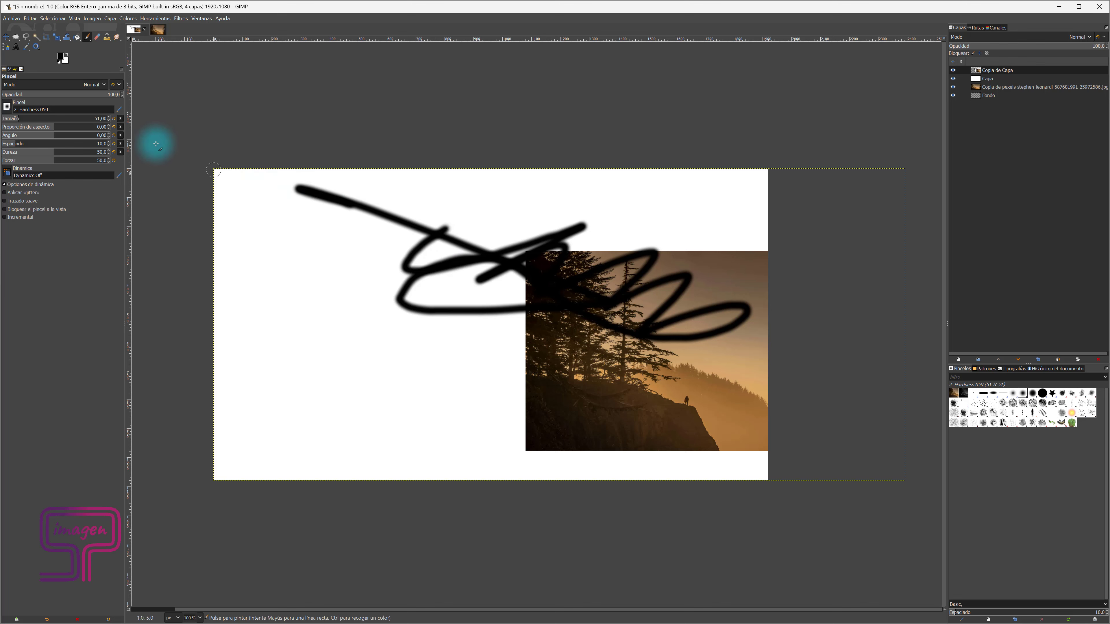
click(6, 37)
mouse_move(717, 311)
mouse_down()
mouse_move(496, 312)
mouse_move(719, 312)
mouse_move(519, 314)
mouse_up()
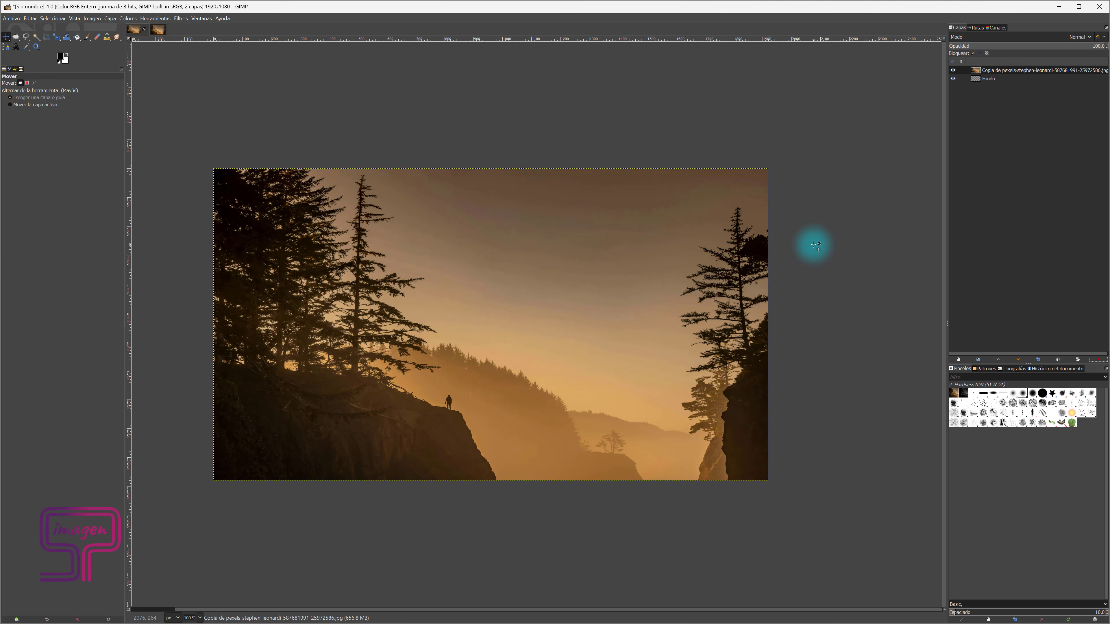
Zoom around the landscape, then nudge the forest photo slightly up and left with the Move tool
scroll(816, 246, down, 2)
scroll(816, 245, up, 2)
scroll(585, 516, up, 3)
scroll(586, 516, left, 2)
scroll(586, 516, up, 2)
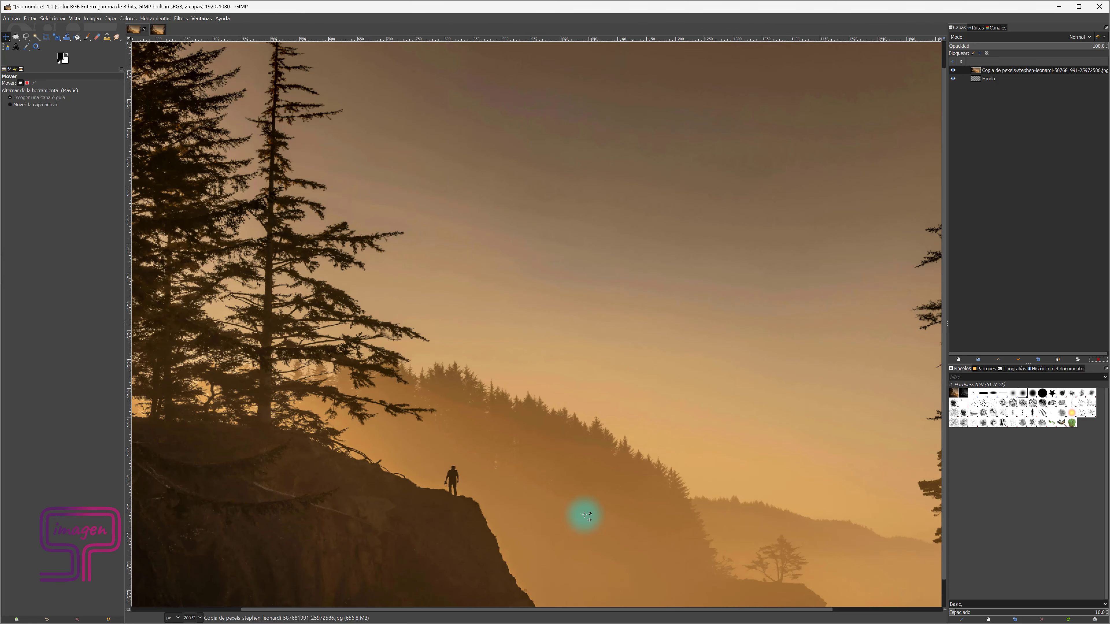
scroll(585, 516, up, 2)
scroll(585, 516, up, 2)
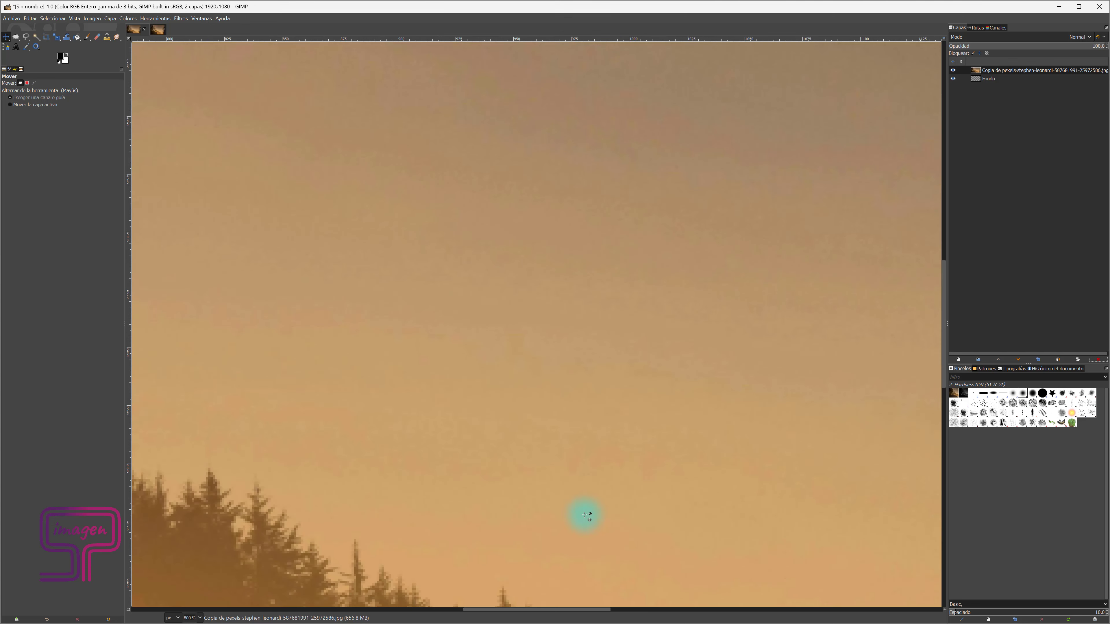
scroll(585, 516, down, 6)
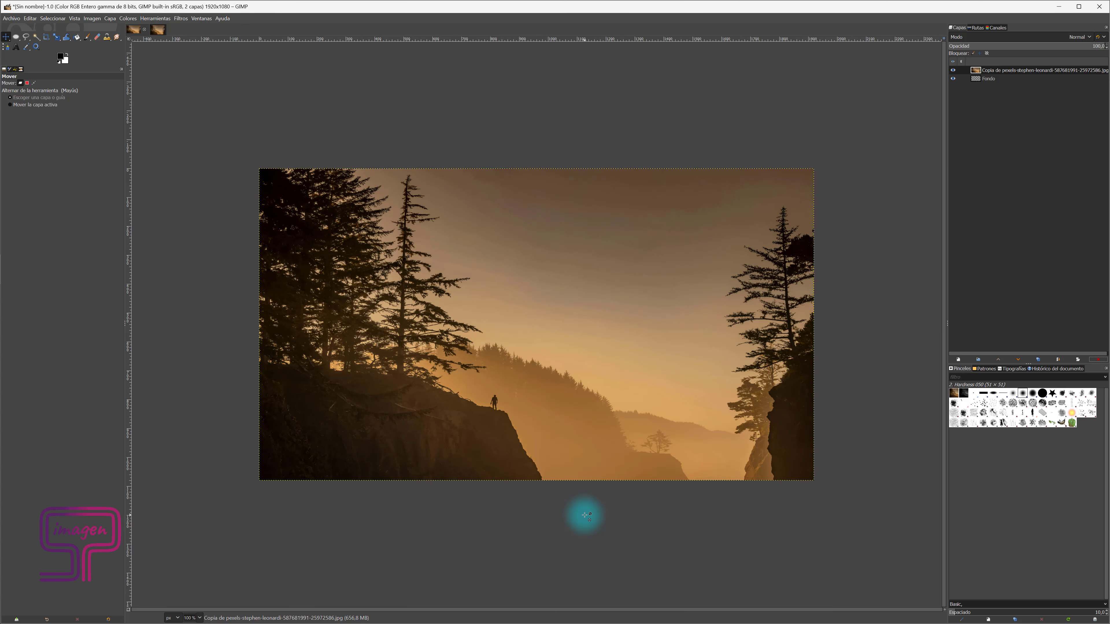
scroll(570, 439, up, 4)
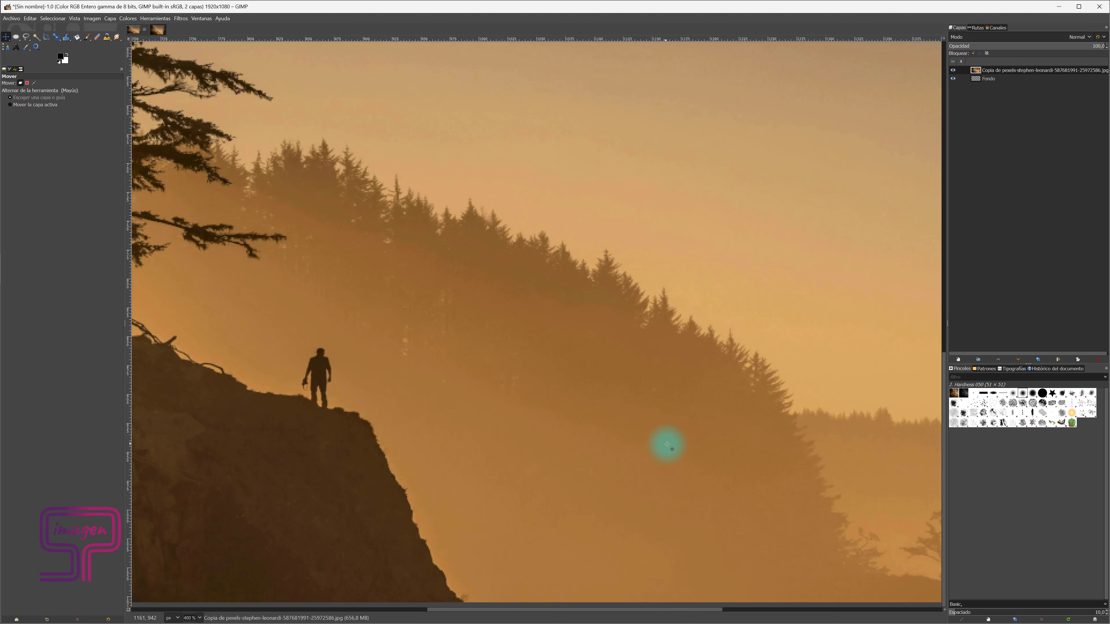
mouse_move(560, 382)
mouse_down()
mouse_move(523, 362)
mouse_move(684, 454)
mouse_move(834, 511)
mouse_move(865, 414)
mouse_up()
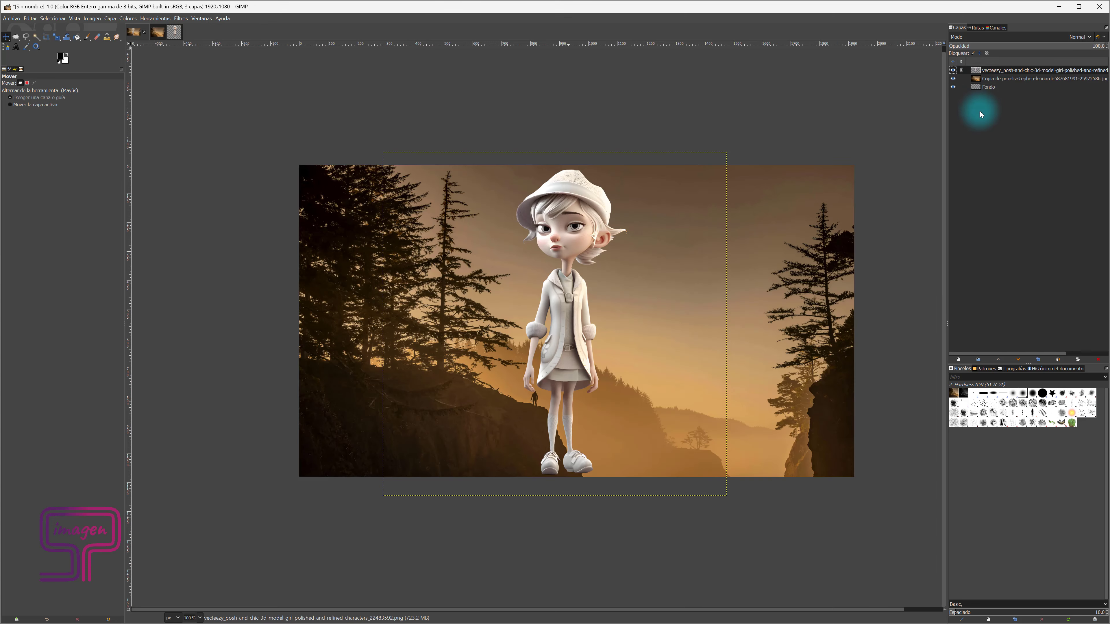
Select the girl's silhouette from her layer's alpha and stroke it with a 6 px solid black line
alt+click(978, 74)
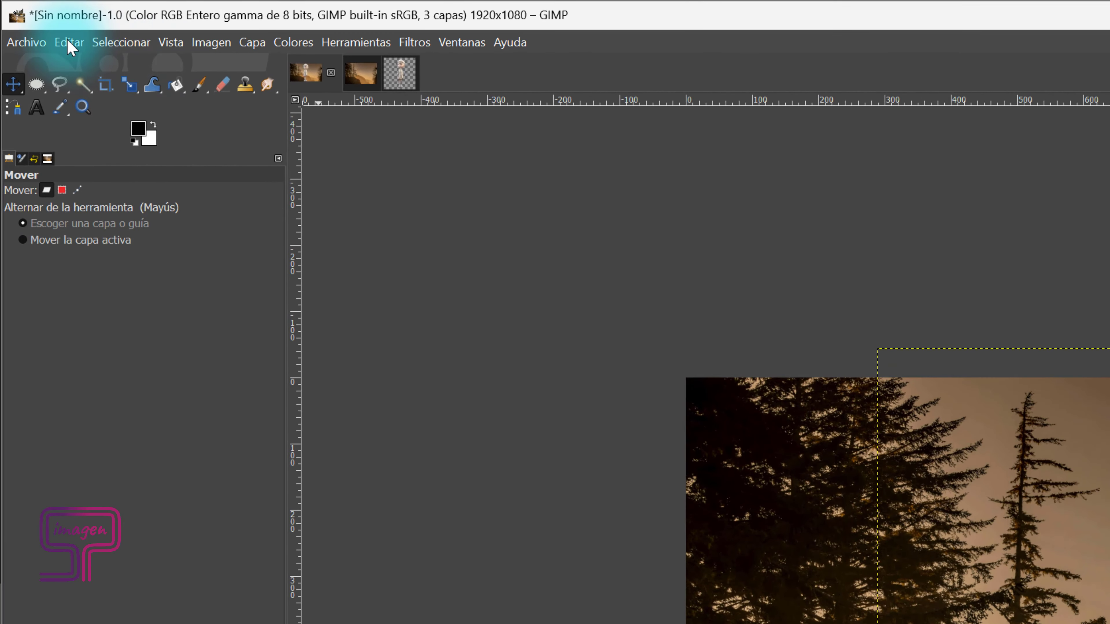
click(70, 43)
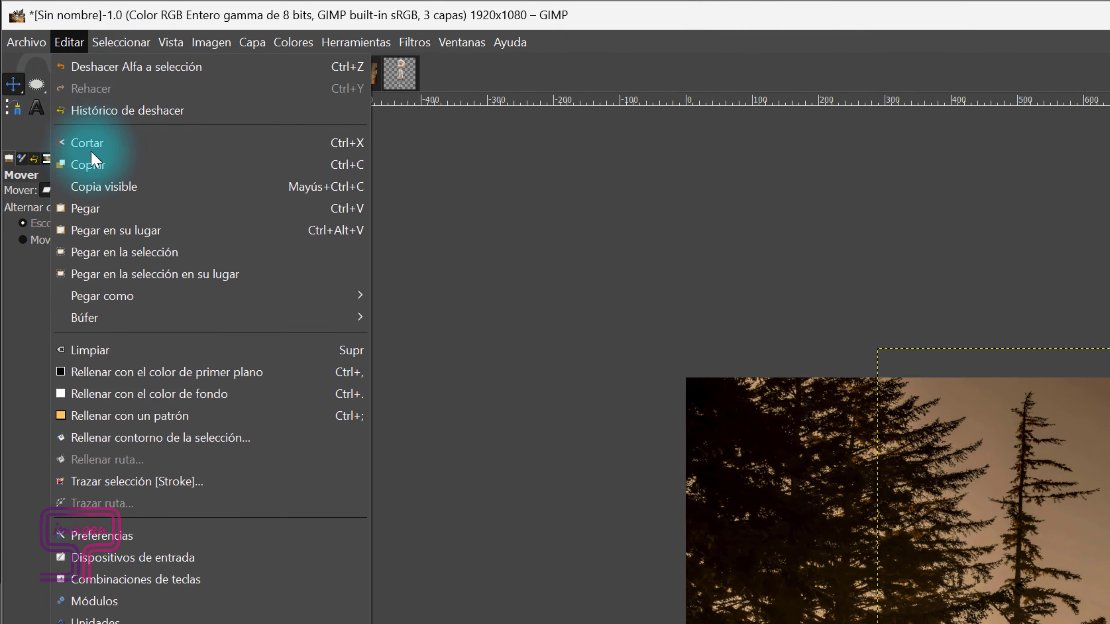
click(137, 481)
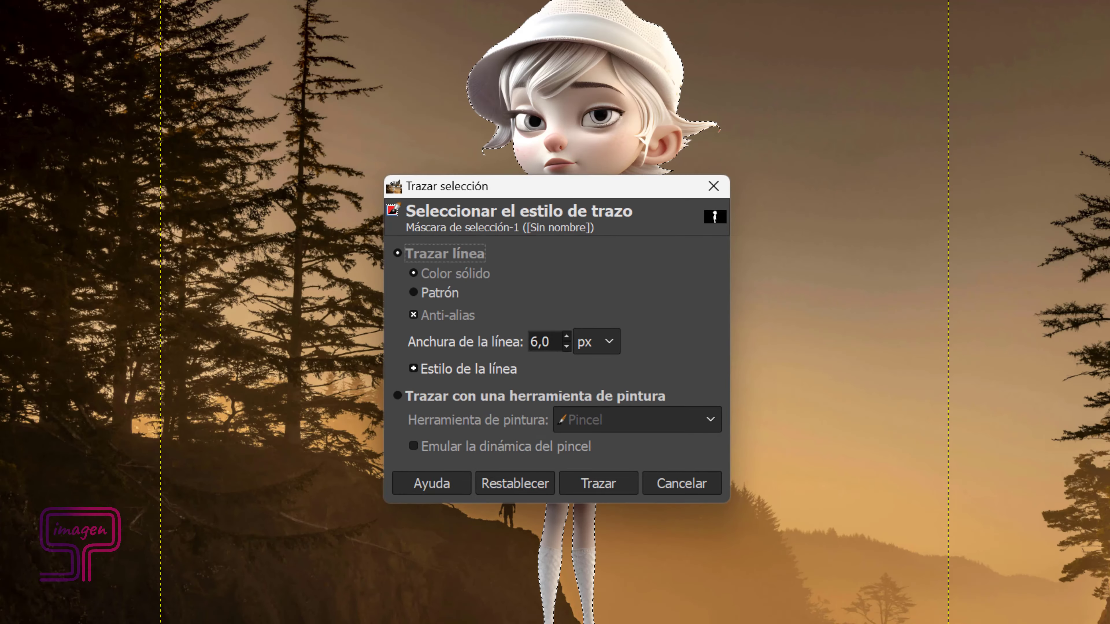
mouse_move(563, 194)
mouse_down()
mouse_move(640, 190)
mouse_move(1005, 73)
mouse_up()
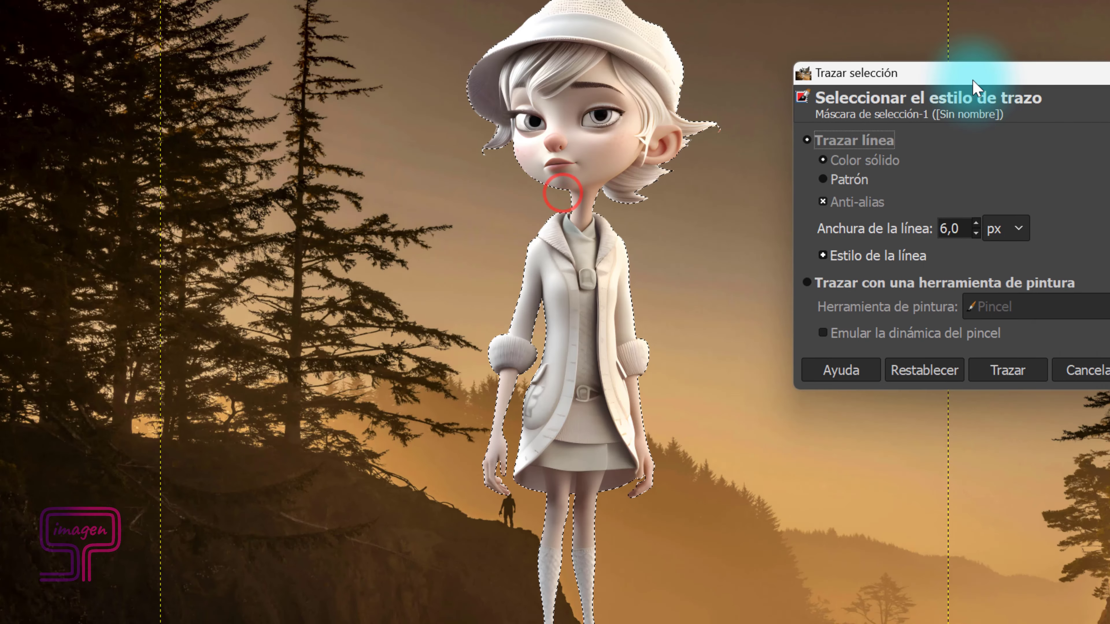
click(605, 272)
click(879, 495)
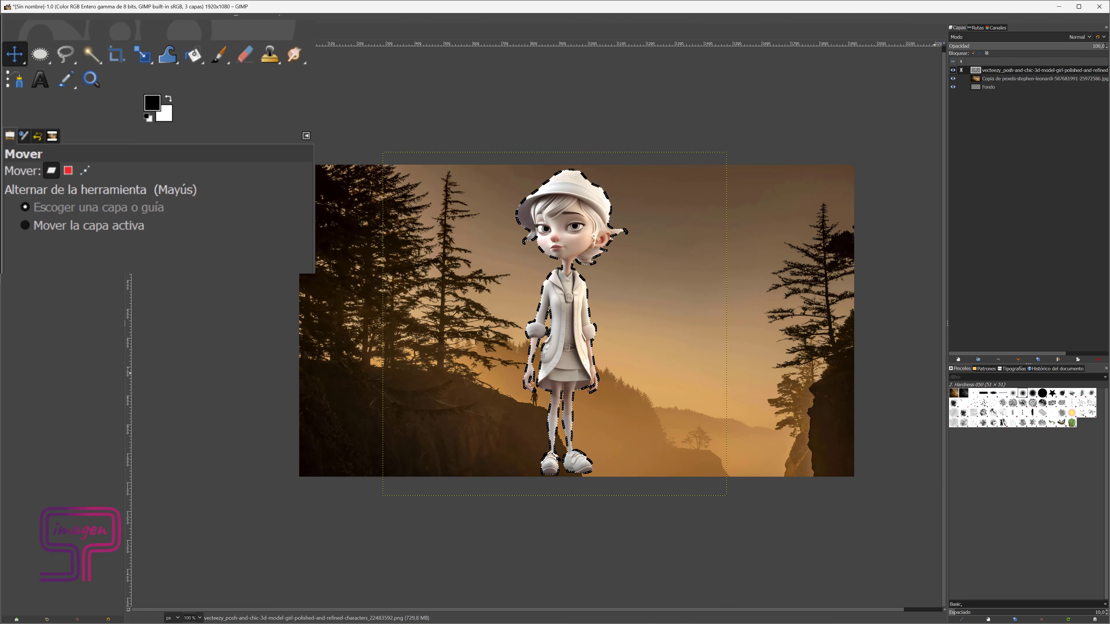
Switch from the Alignment tool to the Selección rectangular (Rectangle Select) tool
click(20, 56)
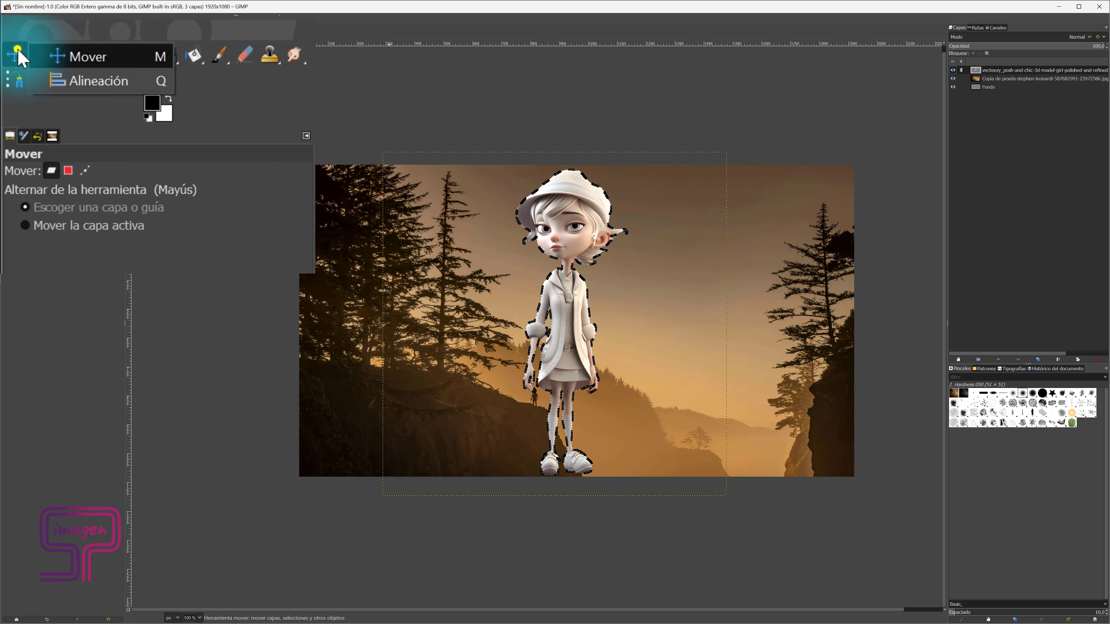
click(74, 81)
click(42, 48)
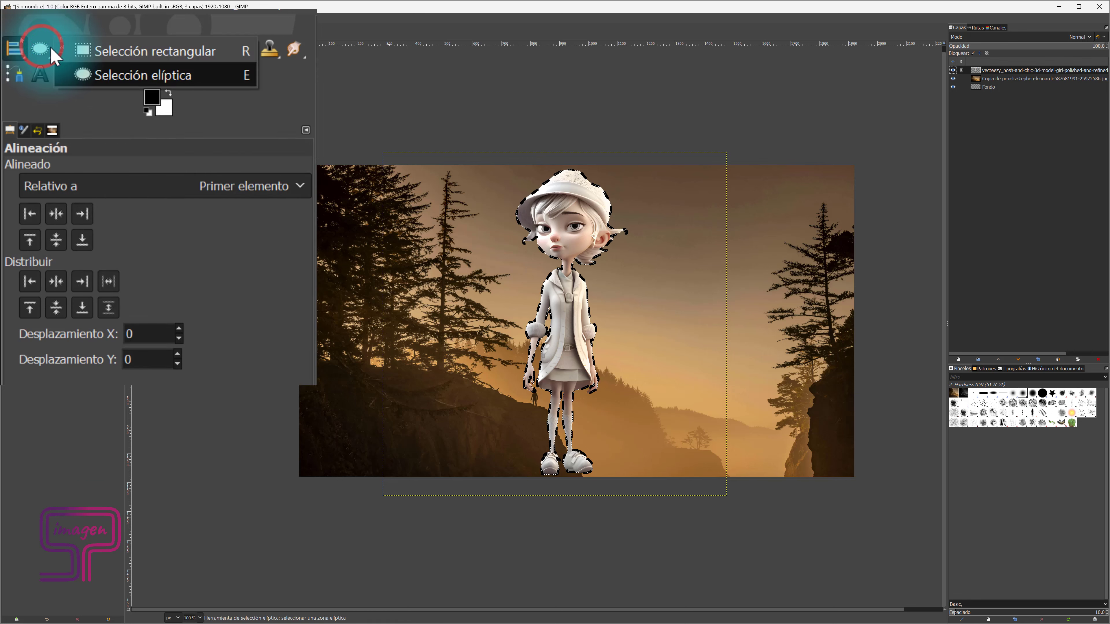
click(91, 53)
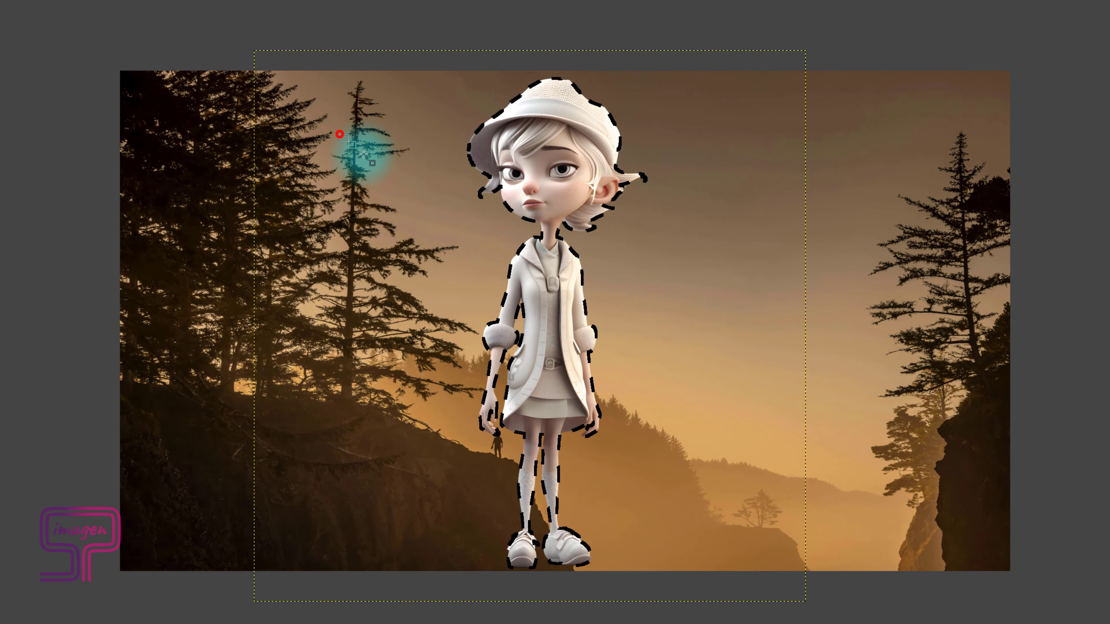
Draw a large rectangle selection, try Shift-square and Ctrl-from-centre modes, then move and resize it
mouse_move(363, 153)
mouse_down()
mouse_move(664, 385)
mouse_move(501, 384)
mouse_move(649, 416)
mouse_move(588, 360)
mouse_move(670, 422)
mouse_move(492, 314)
mouse_move(650, 456)
mouse_move(578, 366)
mouse_move(481, 280)
mouse_move(583, 360)
mouse_move(478, 281)
mouse_move(508, 335)
mouse_move(438, 258)
mouse_move(503, 334)
mouse_move(384, 158)
mouse_move(496, 318)
mouse_move(586, 372)
mouse_up()
key(shift)
key(ctrl)
drag(512, 230, 726, 270)
click(718, 267)
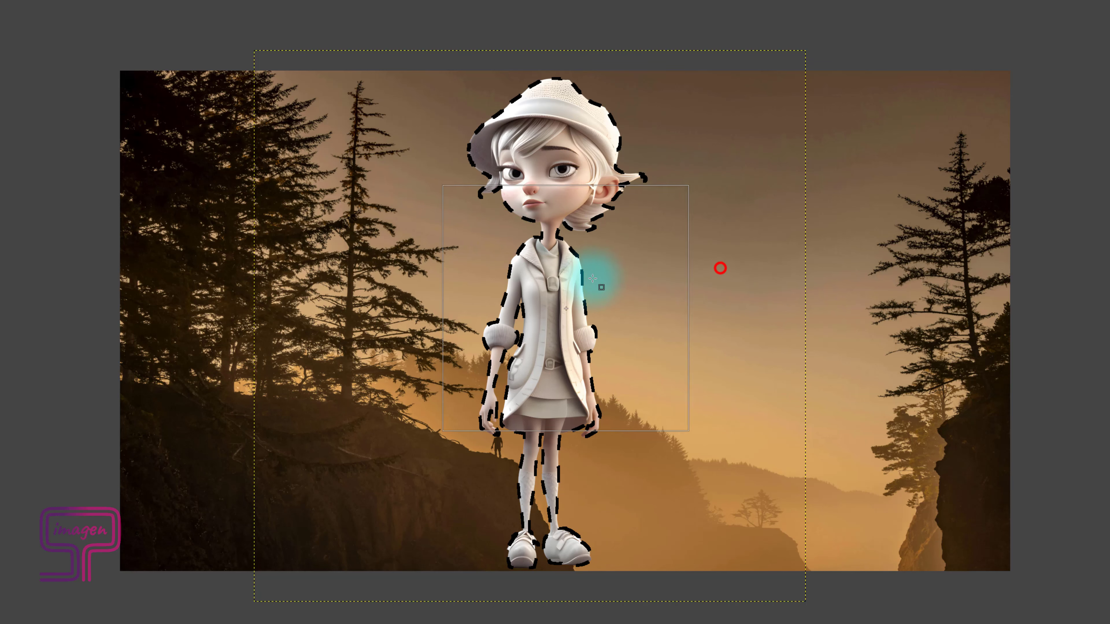
drag(570, 261, 700, 260)
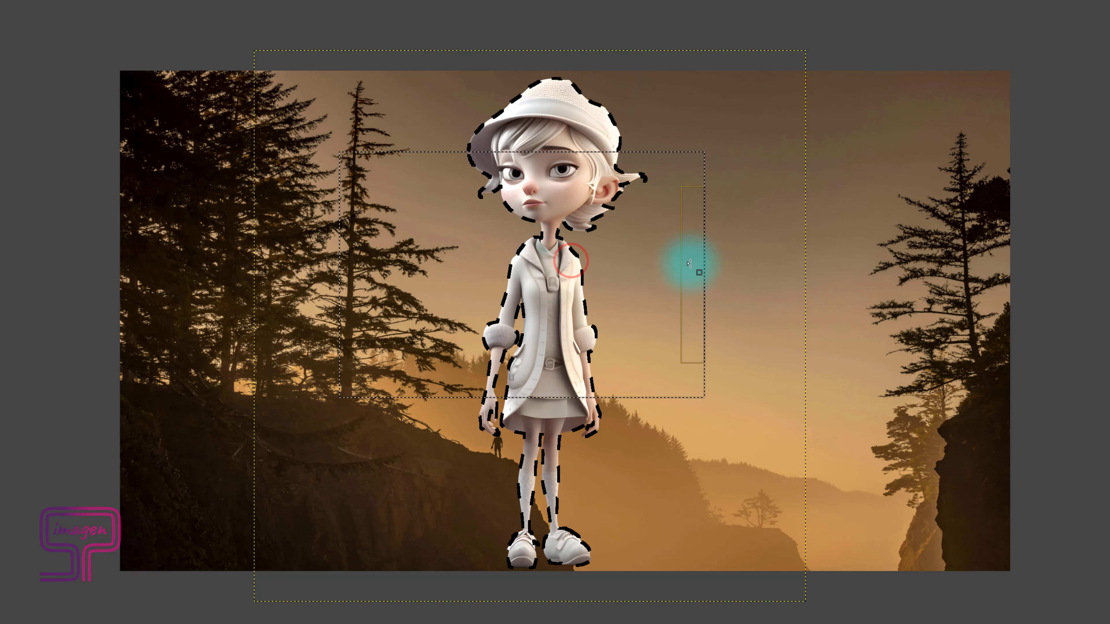
drag(539, 384, 536, 473)
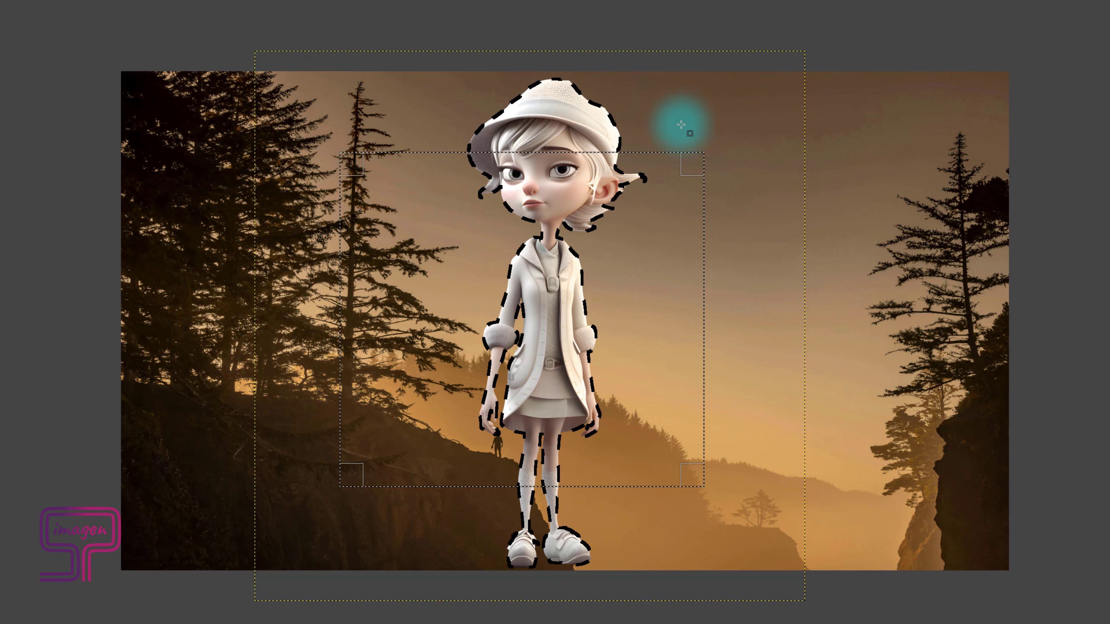
Draw a rectangle by the hat and add a second one over the girl's chest
drag(594, 113, 764, 318)
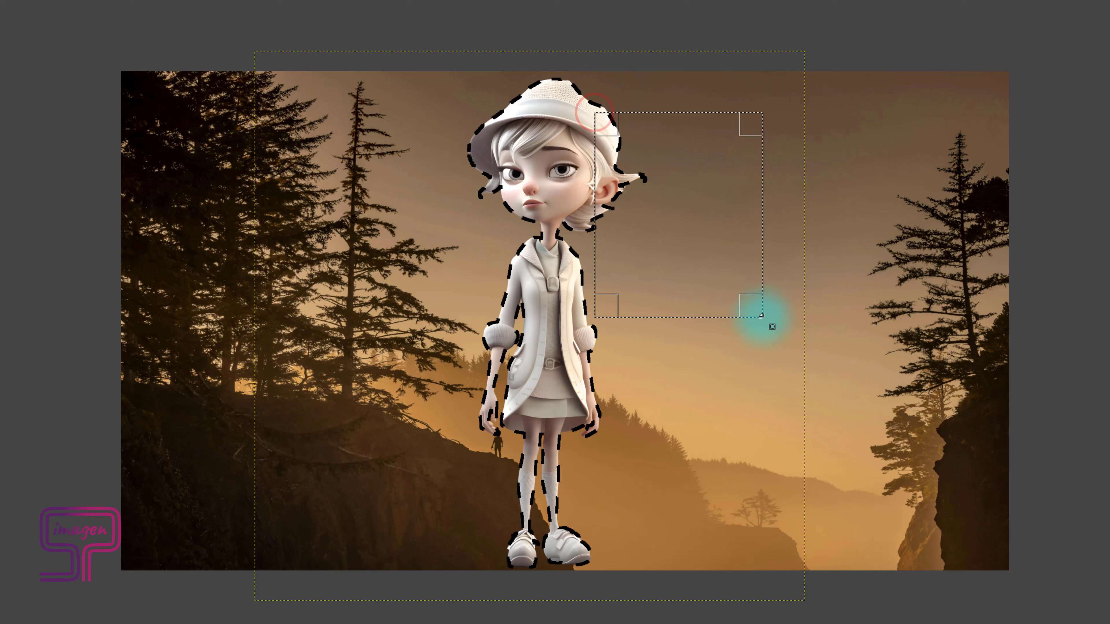
key(shift)
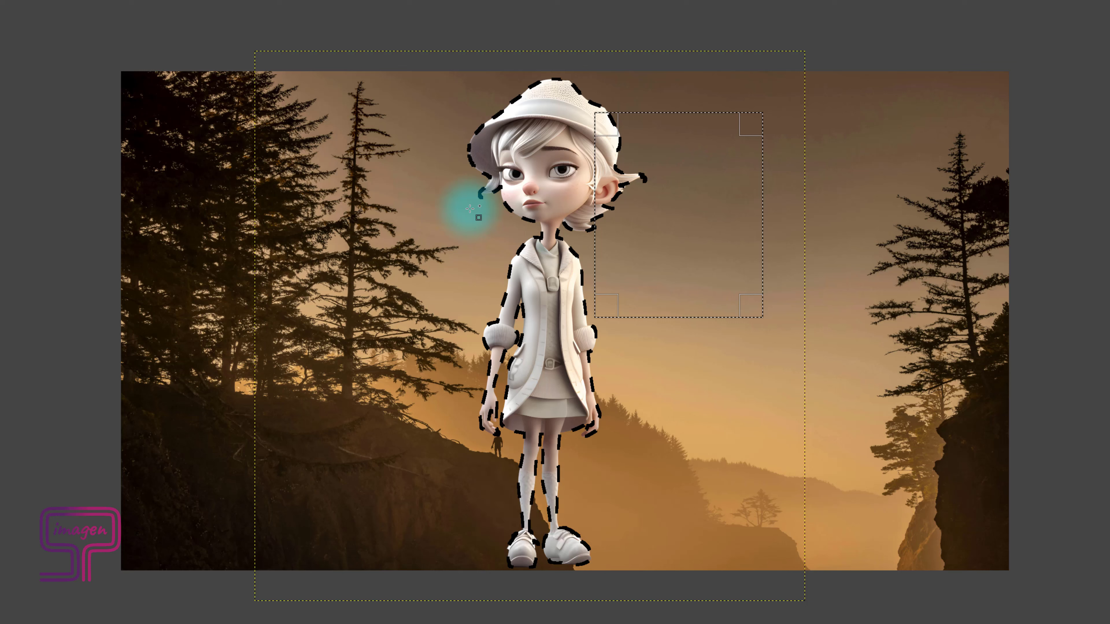
drag(484, 212, 690, 365)
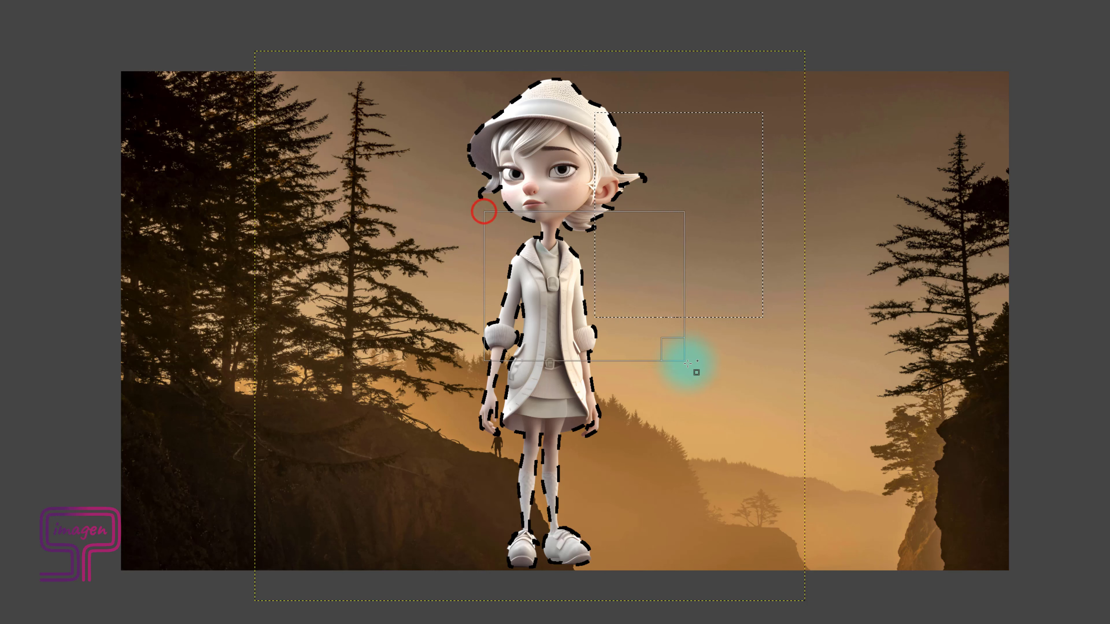
key(ctrl)
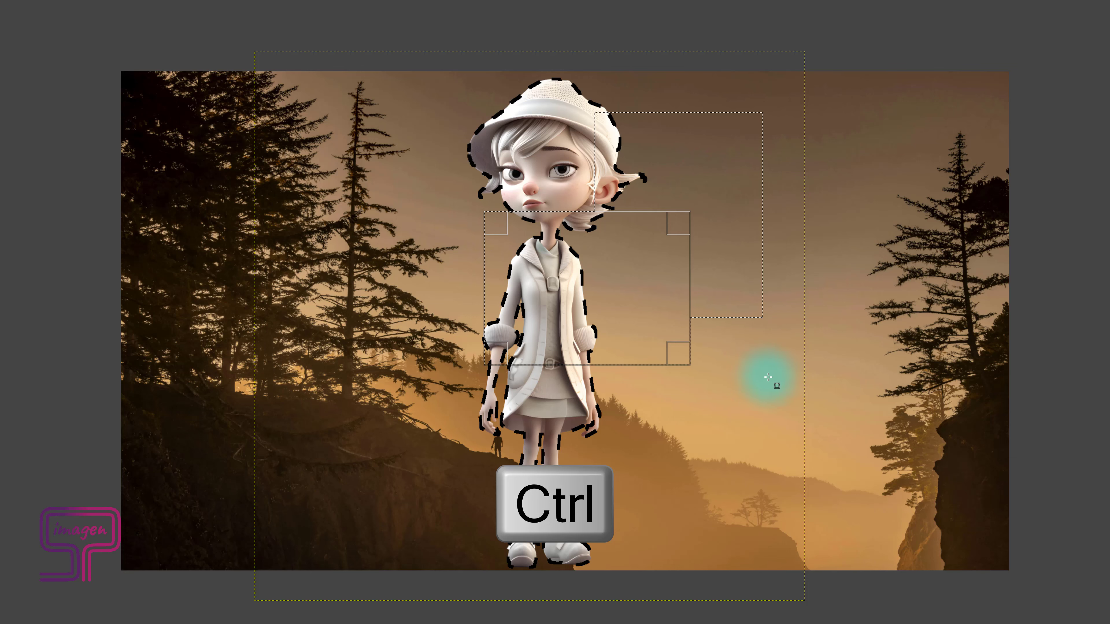
Draw one more rectangle, then trace a freehand Free Select region around part of the left pine
drag(773, 376, 628, 289)
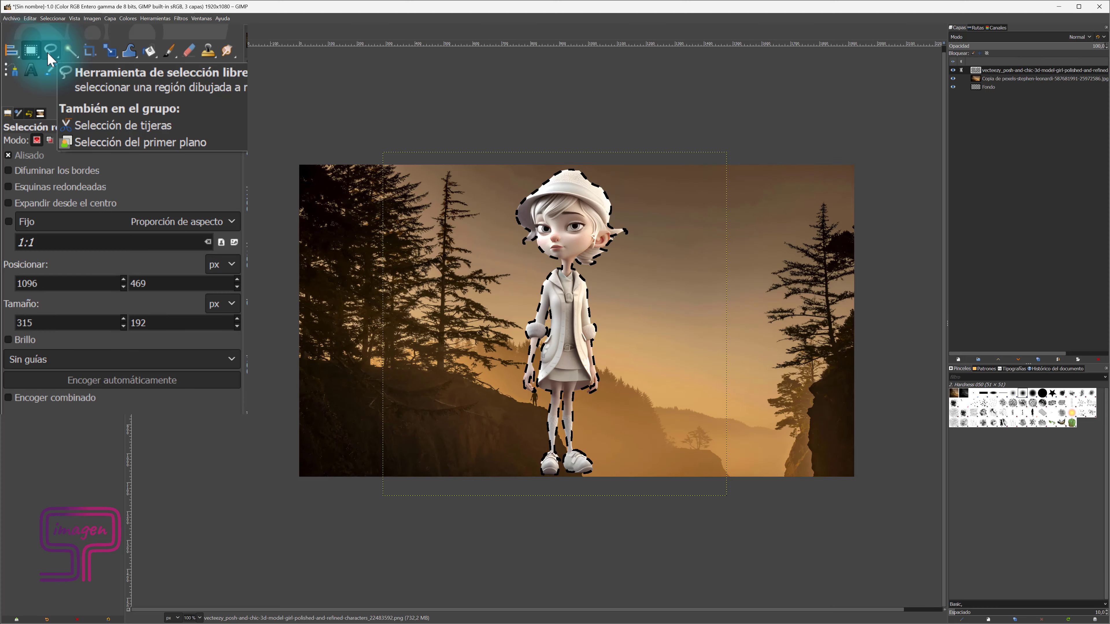
click(49, 51)
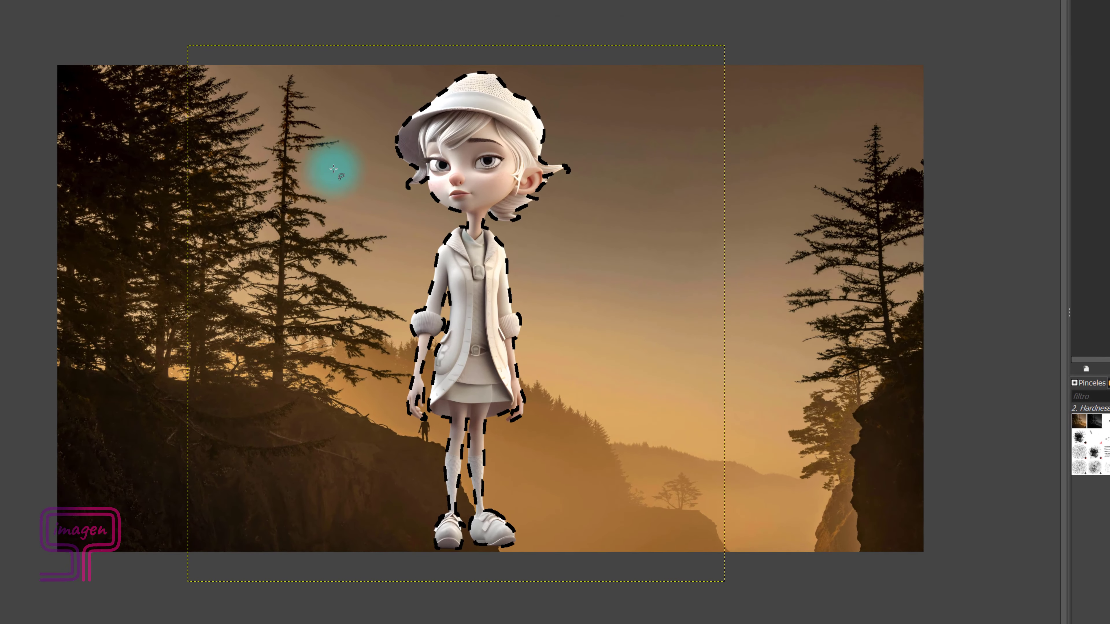
mouse_move(325, 172)
mouse_down()
mouse_move(358, 273)
mouse_move(360, 111)
mouse_move(283, 115)
mouse_up()
key(Return)
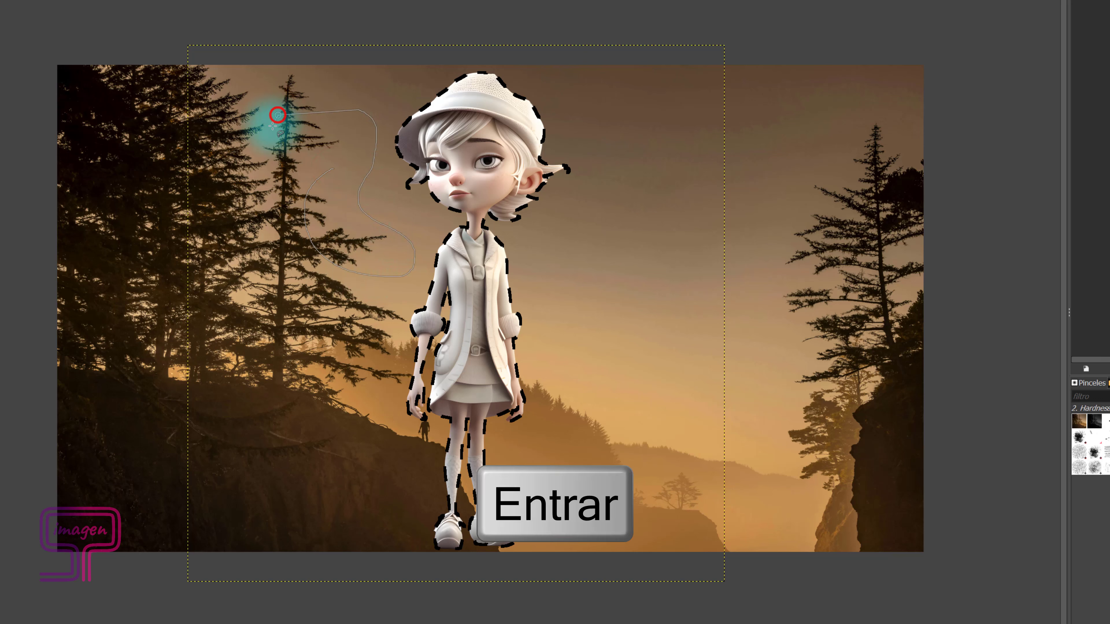
click(241, 244)
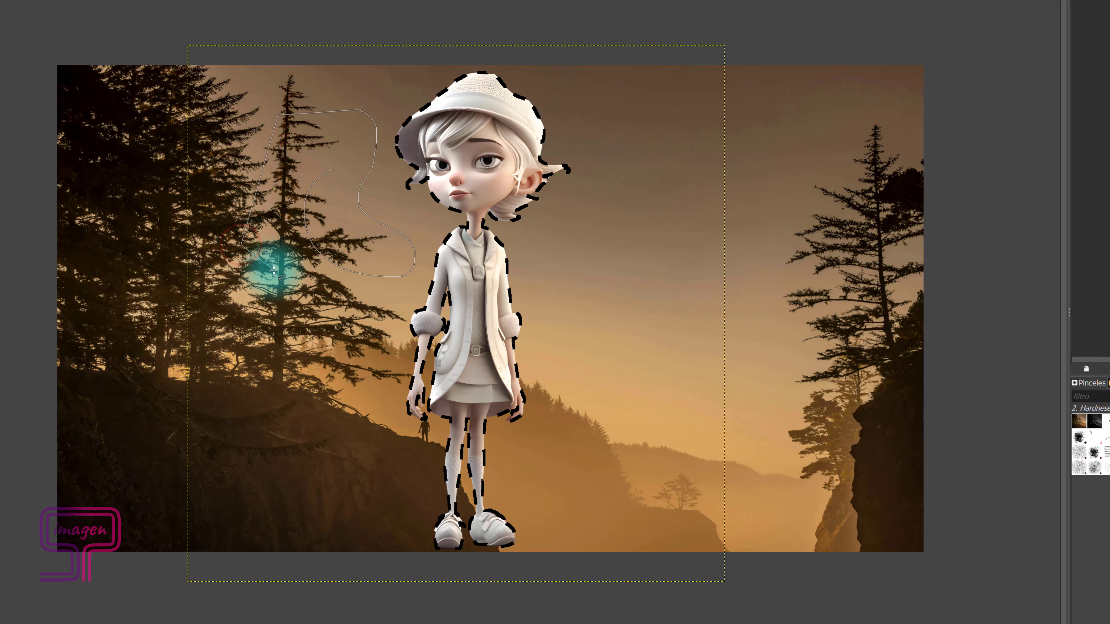
click(294, 289)
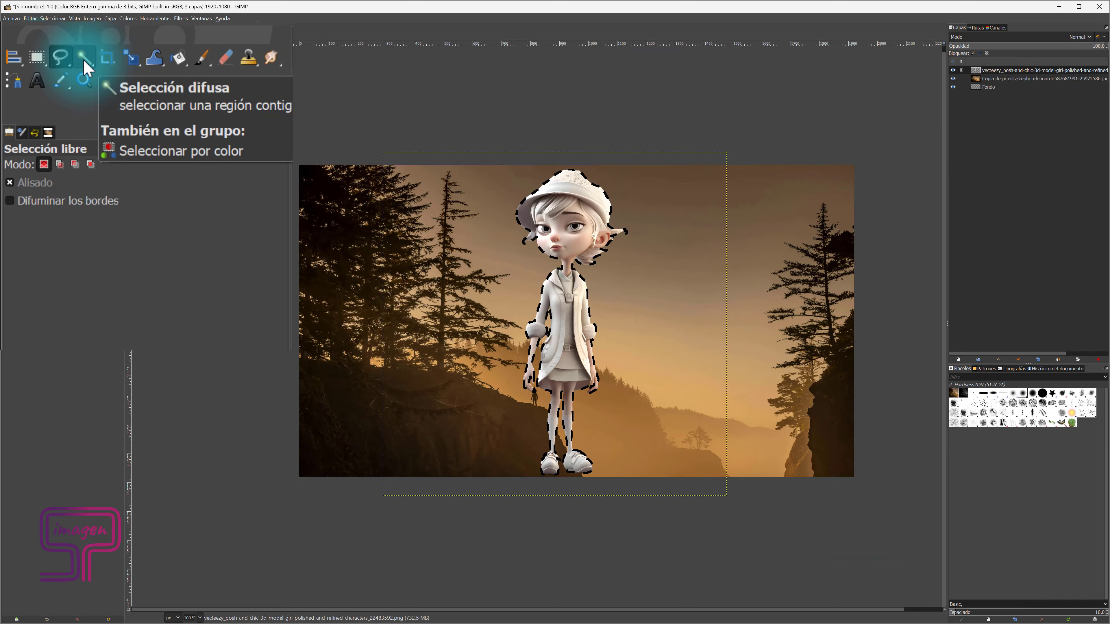
click(83, 59)
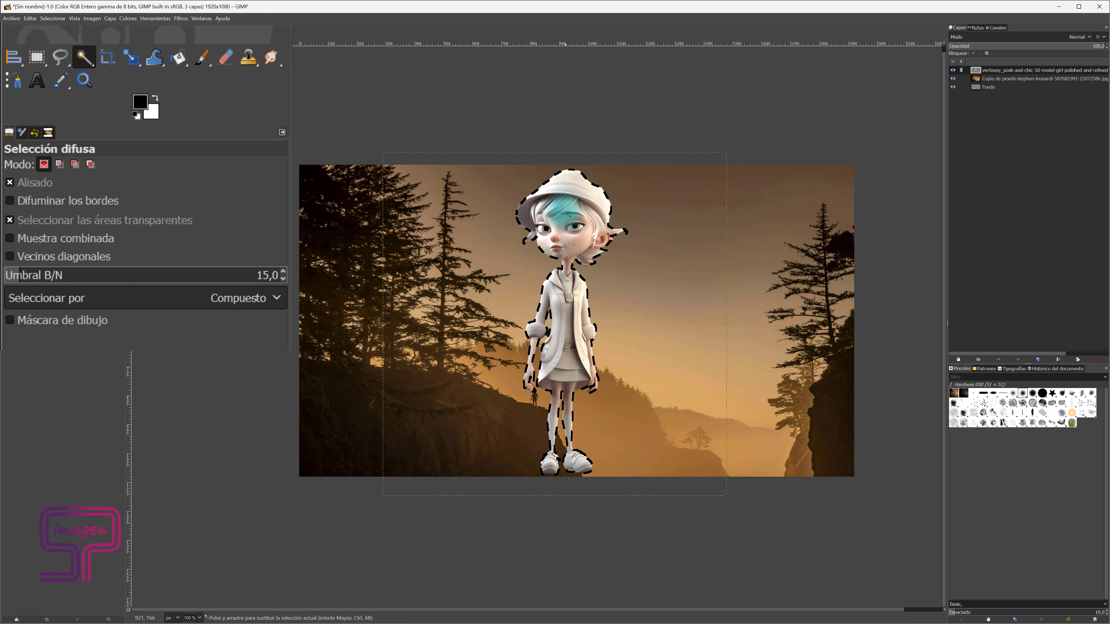
Select the skin-toned pixels of the girl's face with Select by Color
click(85, 58)
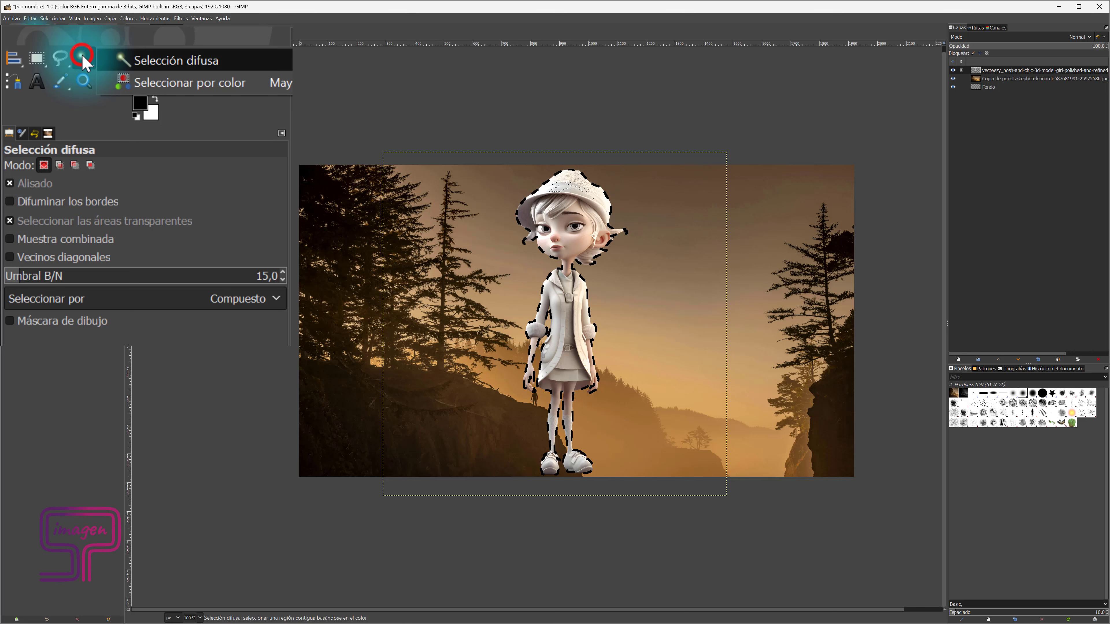
drag(86, 62, 138, 83)
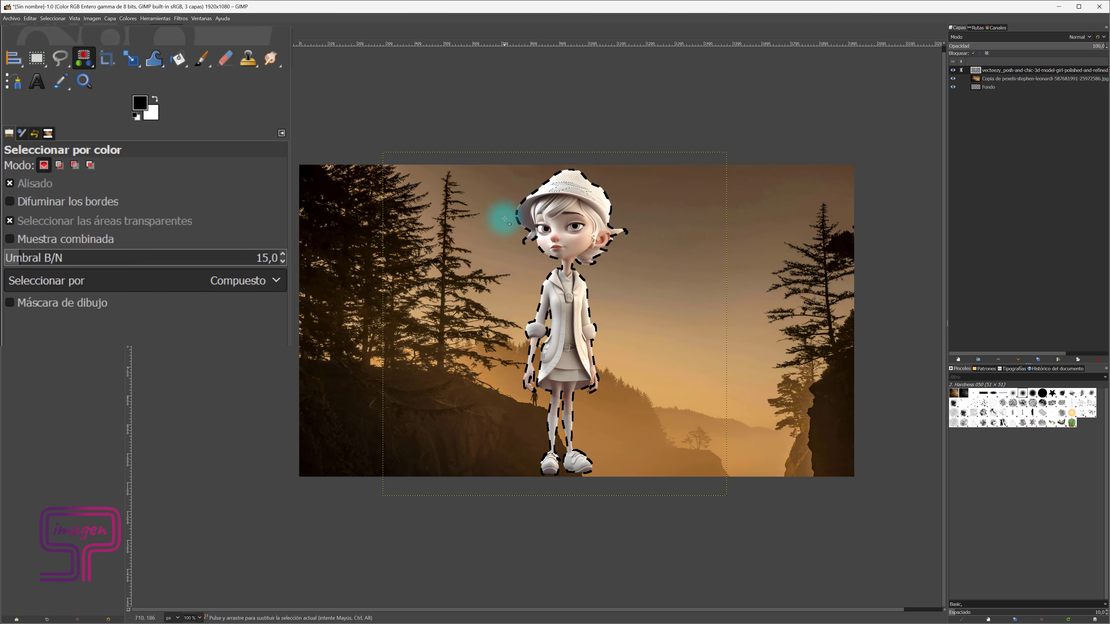
click(560, 229)
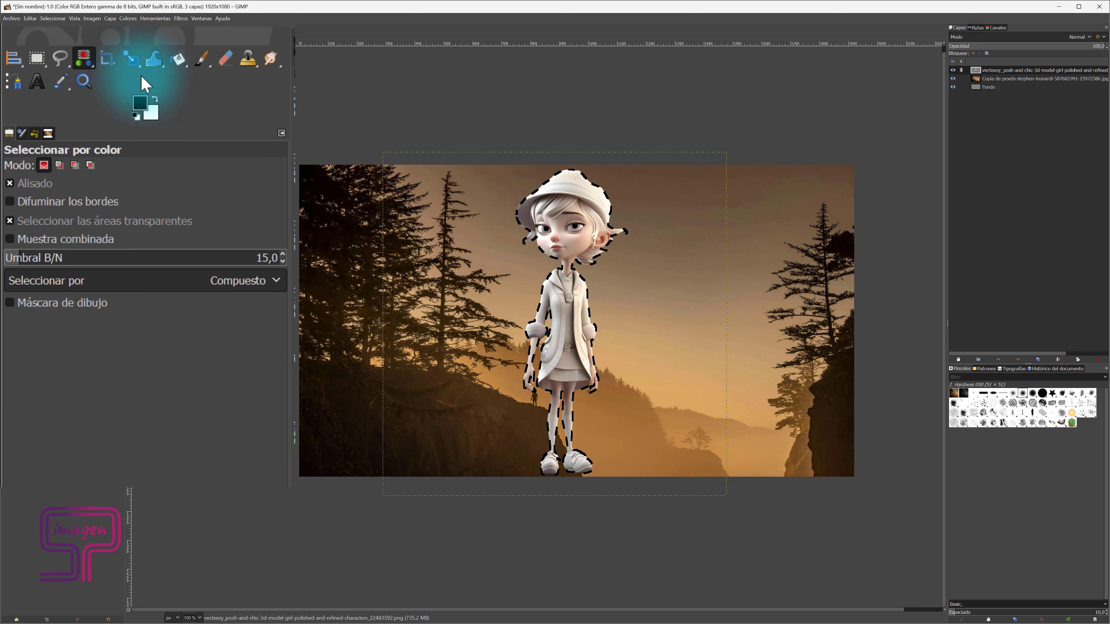
click(104, 60)
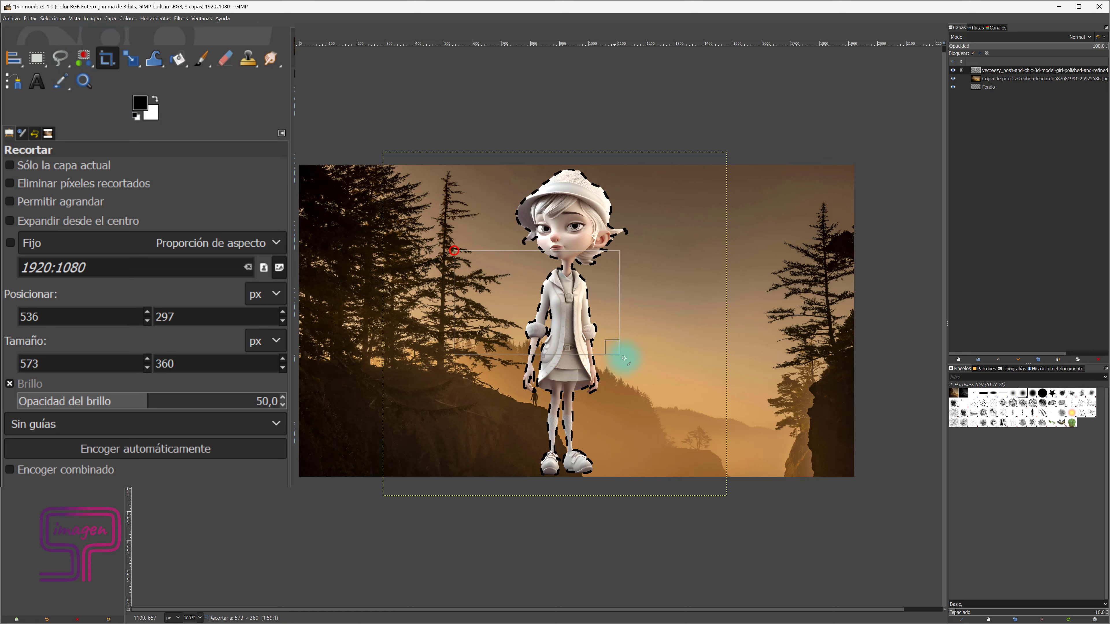
drag(456, 252, 625, 360)
key(Return)
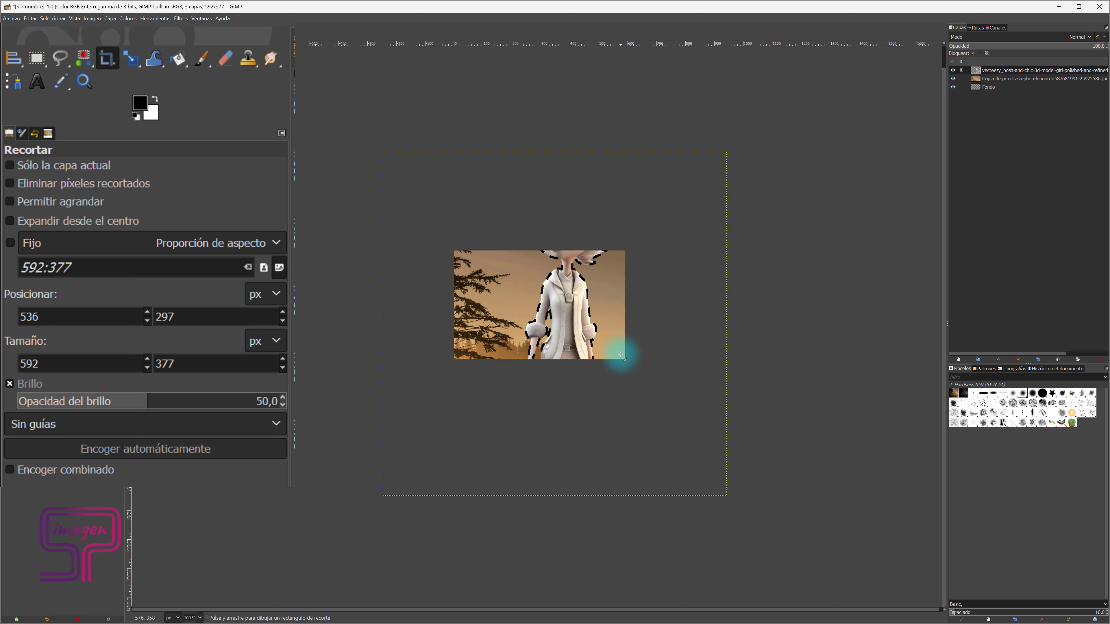
key(ctrl+z)
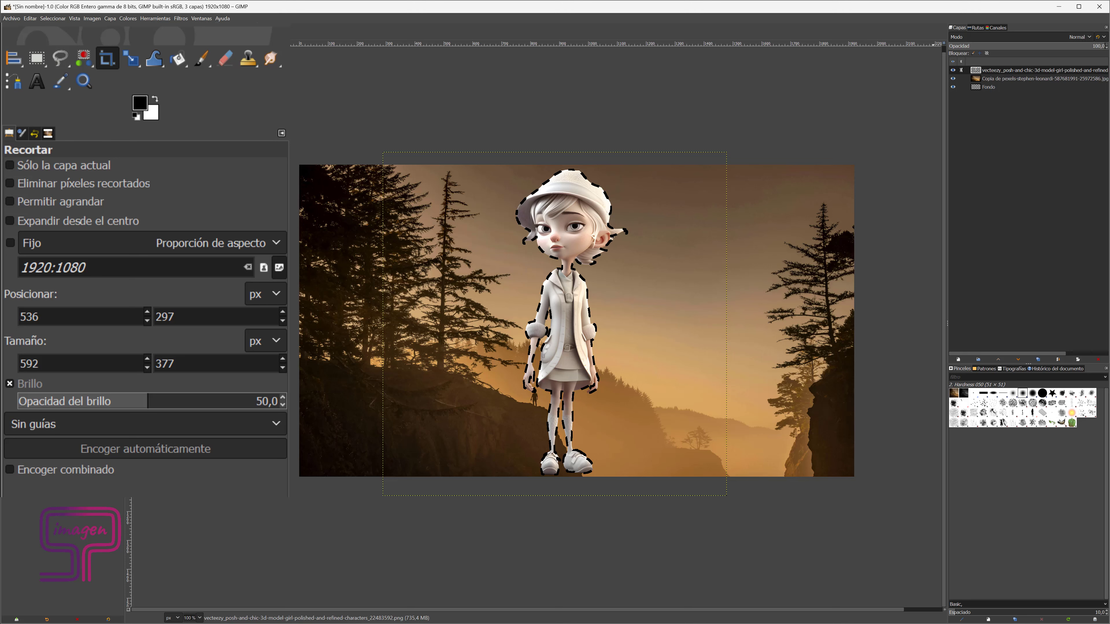
Switch from the Unified Transform tool group to the Bucket Fill tool
click(130, 58)
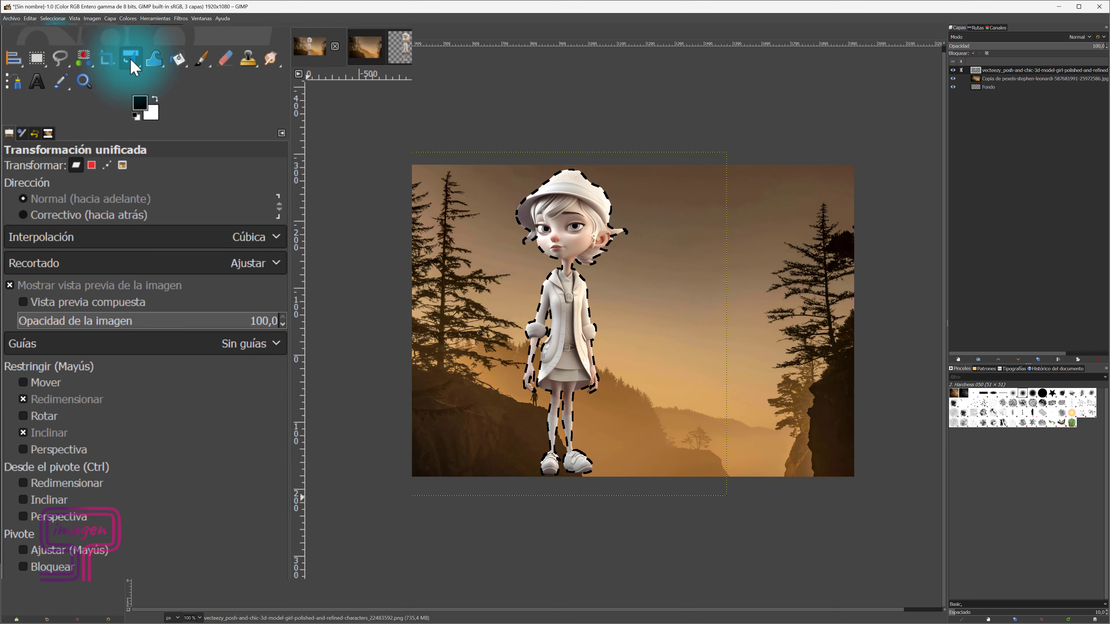
right_click(131, 58)
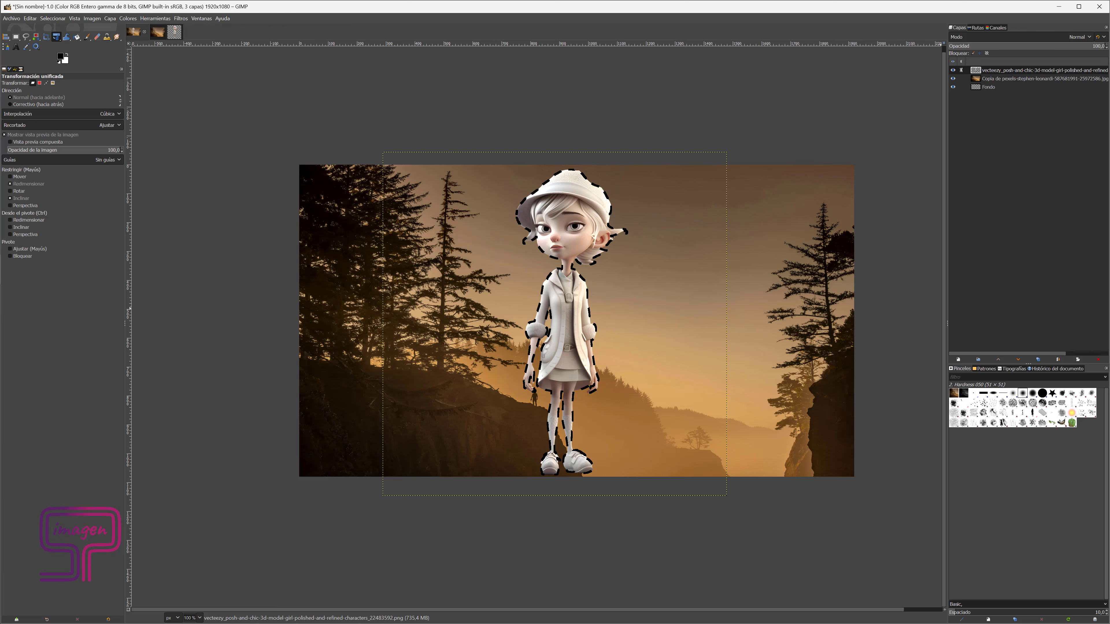
click(77, 37)
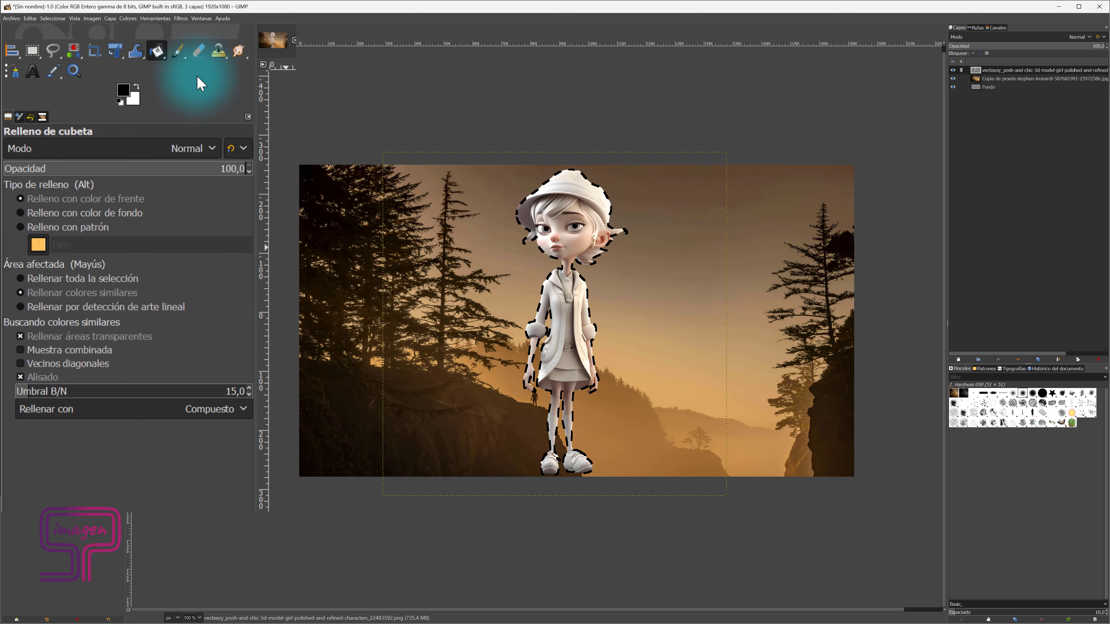
Fill the rectangle left of the girl with black, then with the Nops pattern
click(452, 249)
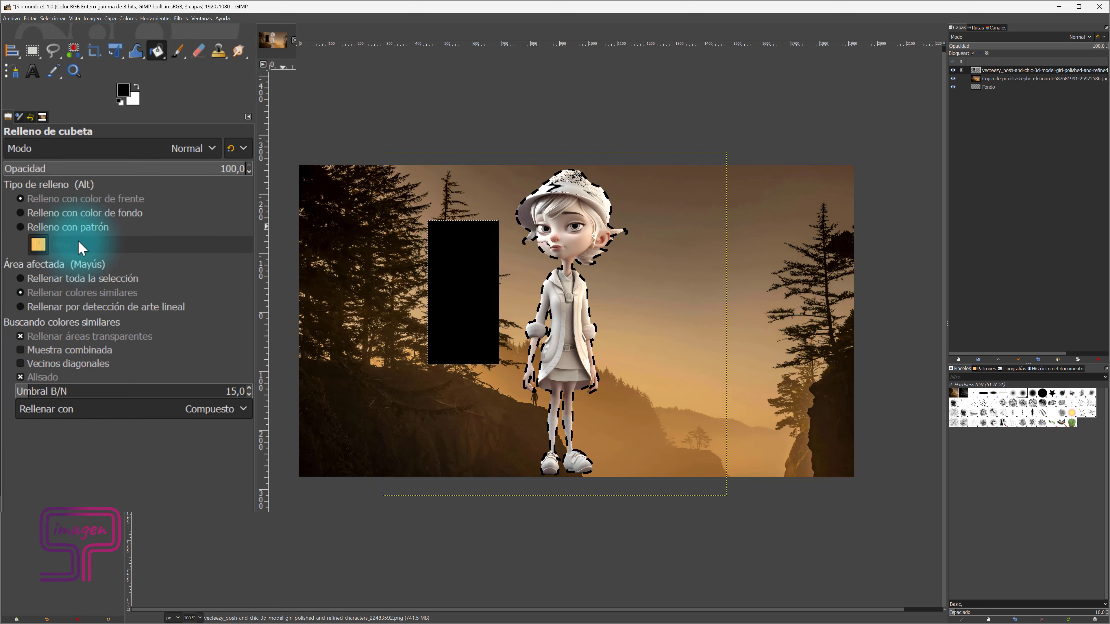
click(83, 227)
click(39, 245)
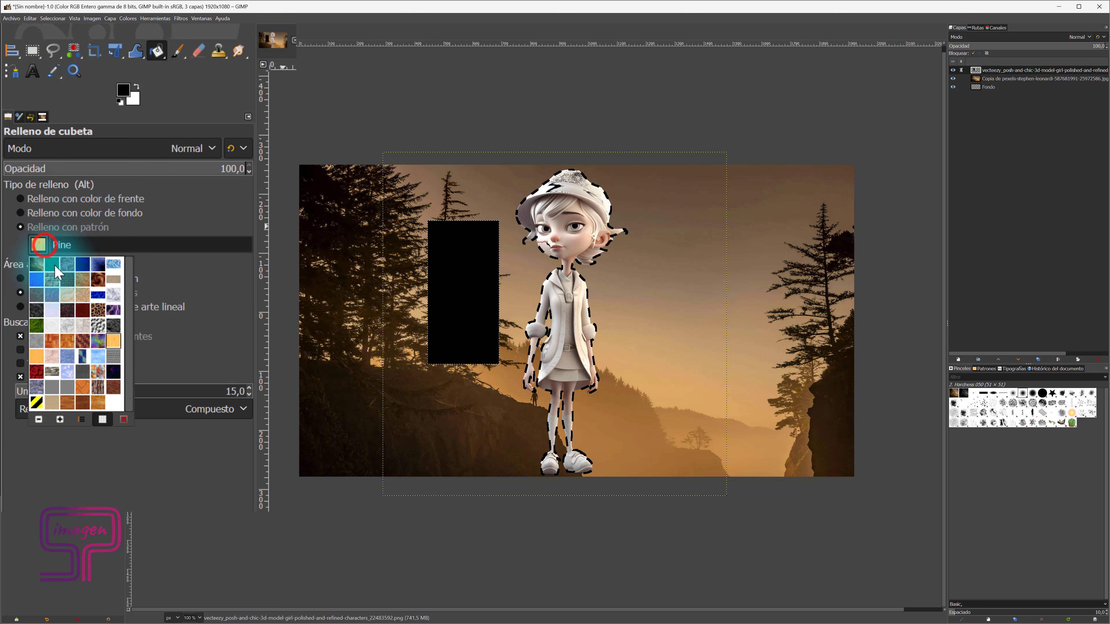
click(102, 321)
click(467, 265)
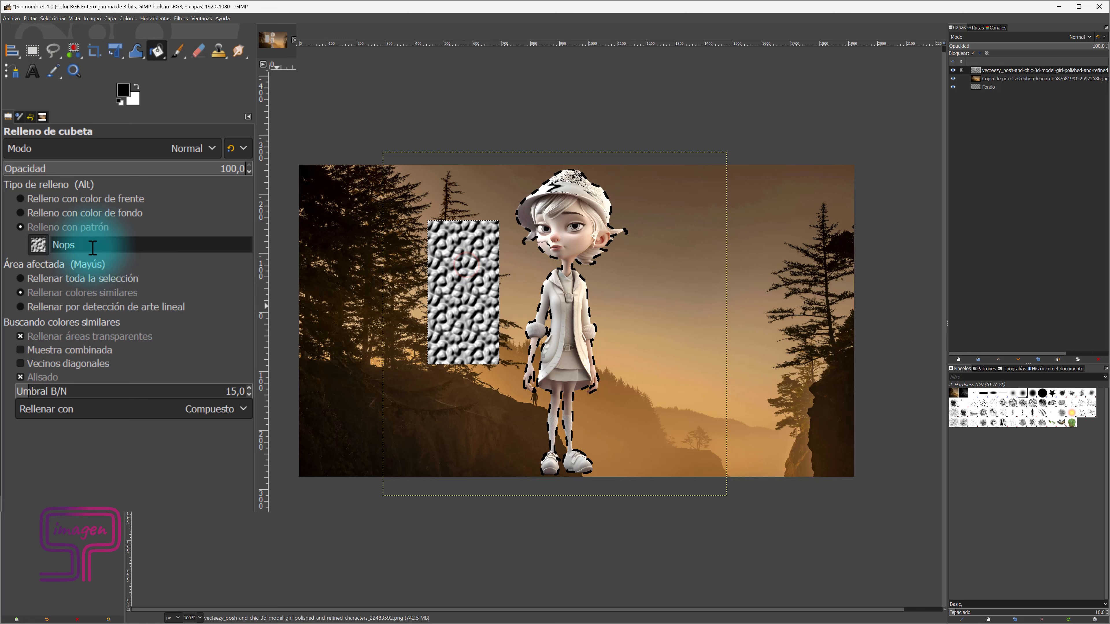
Choose the Stone pattern and undo the Nops pattern fill
click(38, 244)
click(36, 387)
key(ctrl+z)
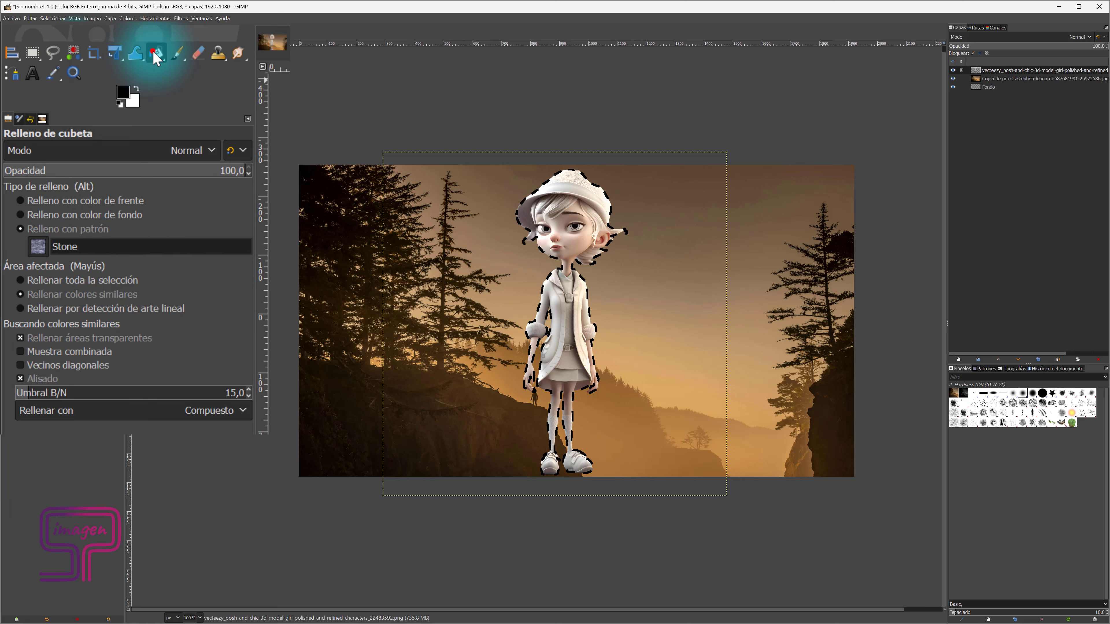
click(156, 51)
click(189, 74)
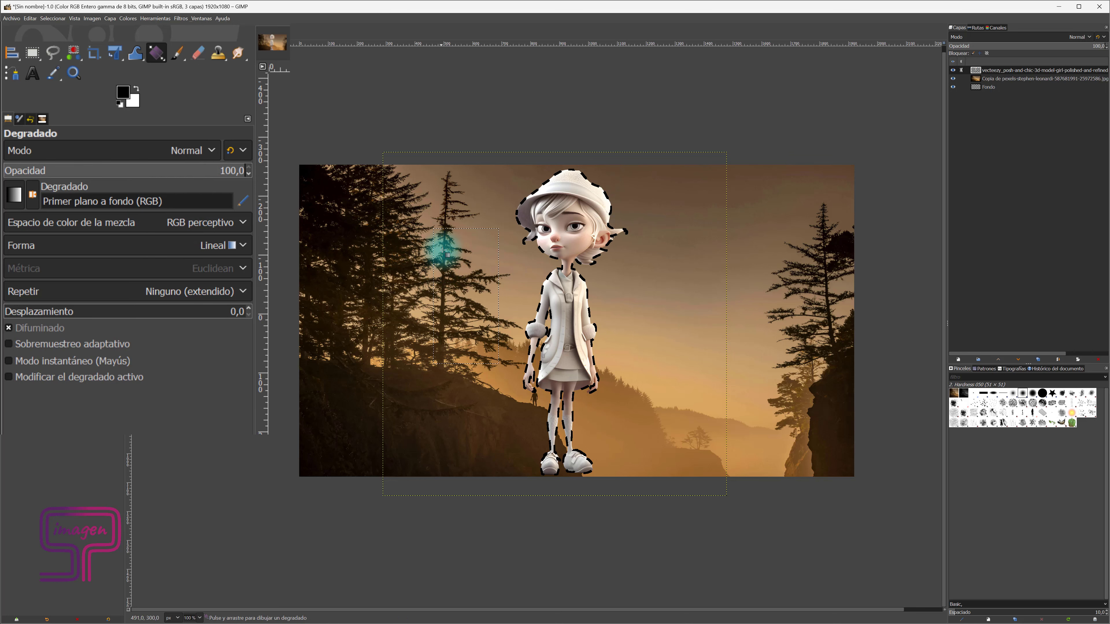
Draw a test gradient with red foreground and the hard-edged foreground-to-background gradient
drag(455, 242, 456, 344)
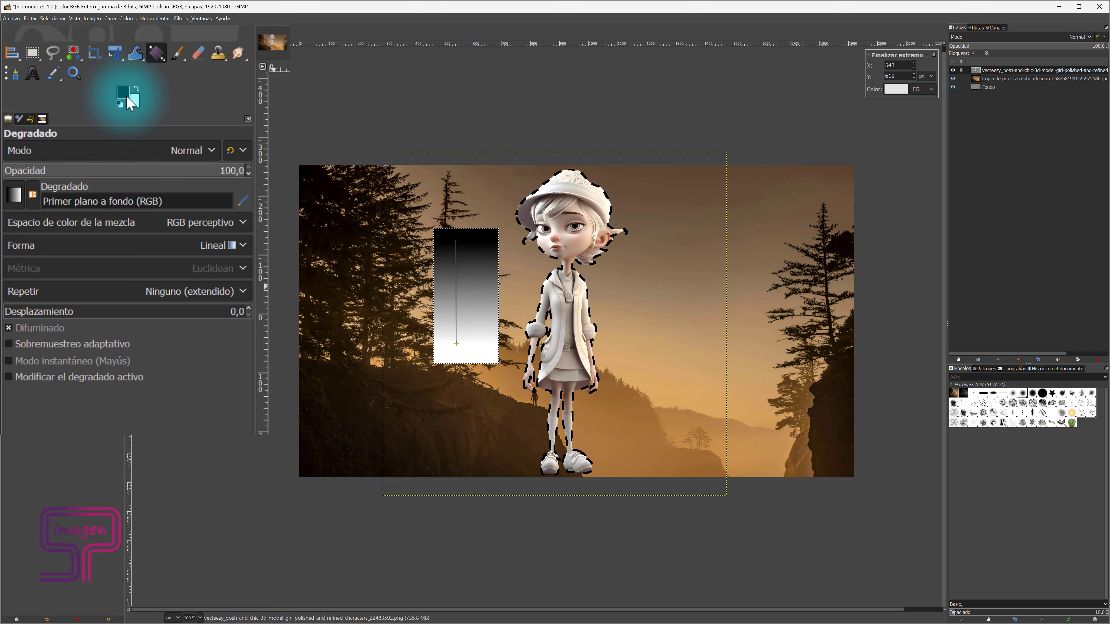
click(125, 93)
click(95, 78)
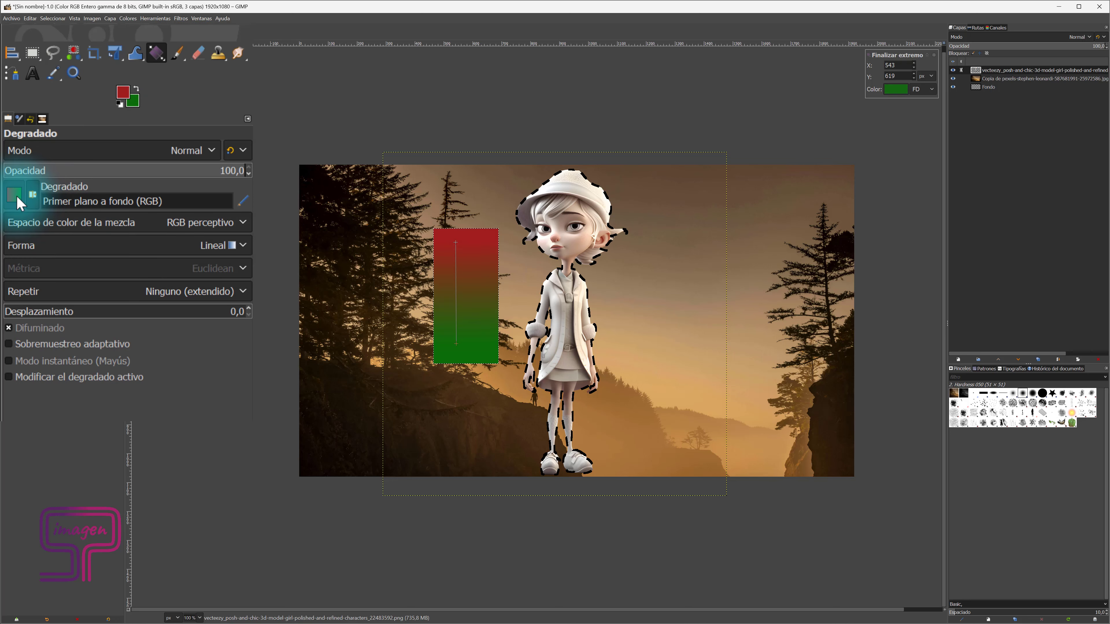
click(15, 195)
click(42, 242)
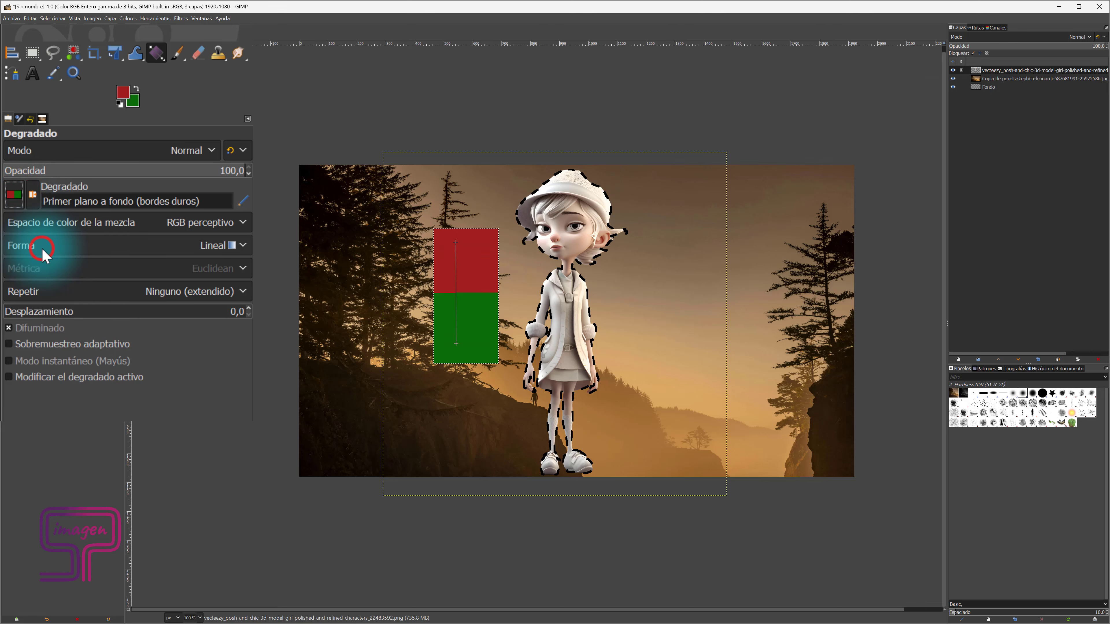
Add a new colour stop to the gradient, move it up, and make it cyan
scroll(42, 245, down, 2)
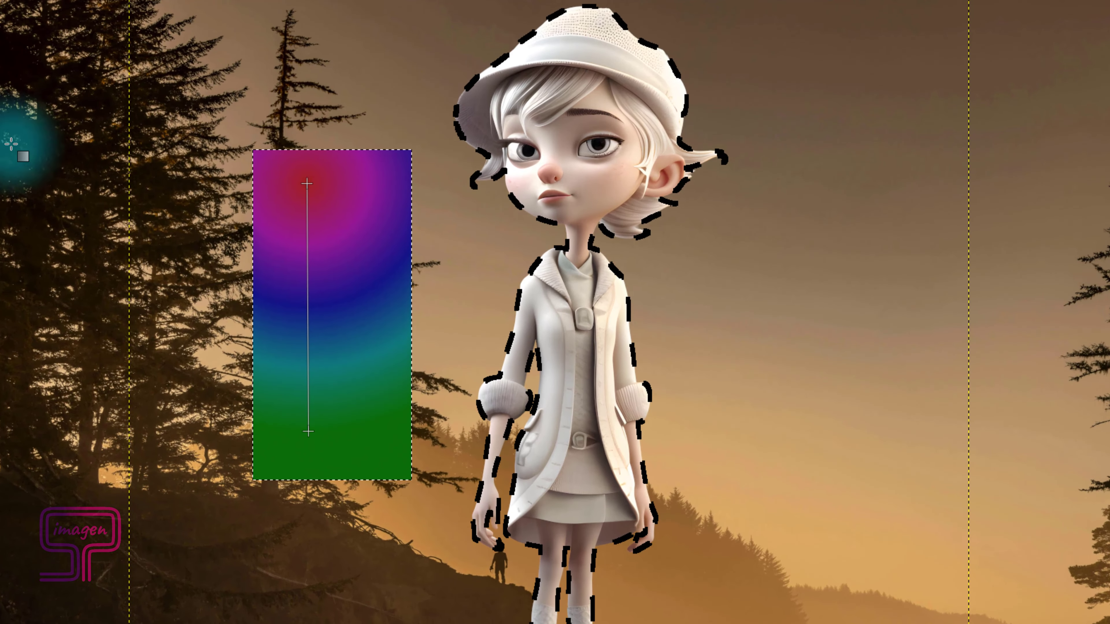
click(308, 253)
drag(308, 253, 311, 241)
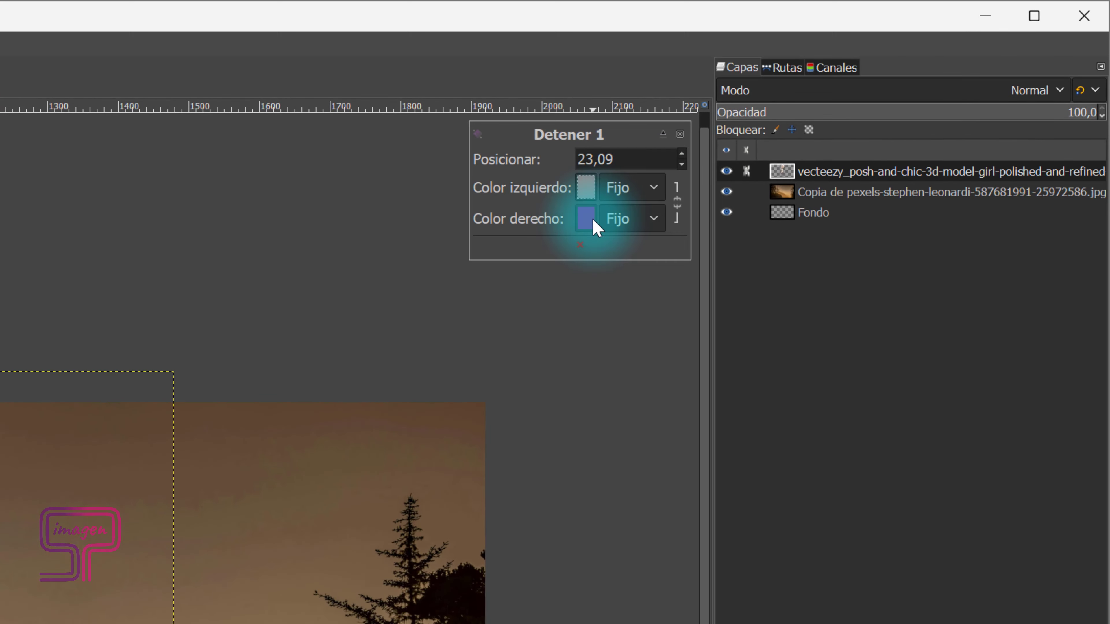
click(586, 218)
click(524, 166)
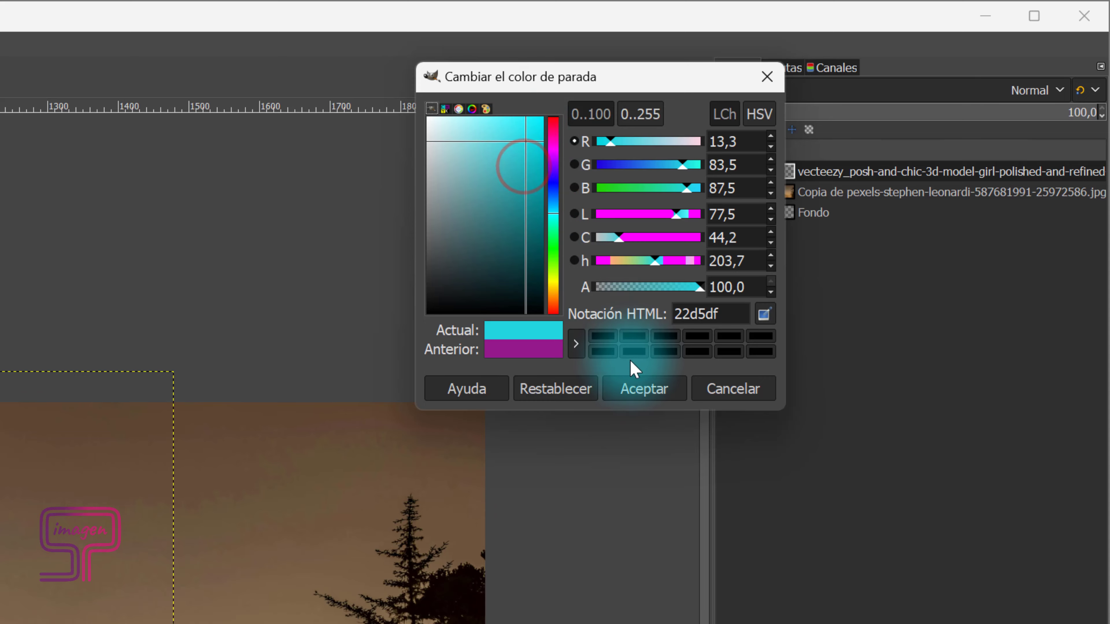
click(635, 387)
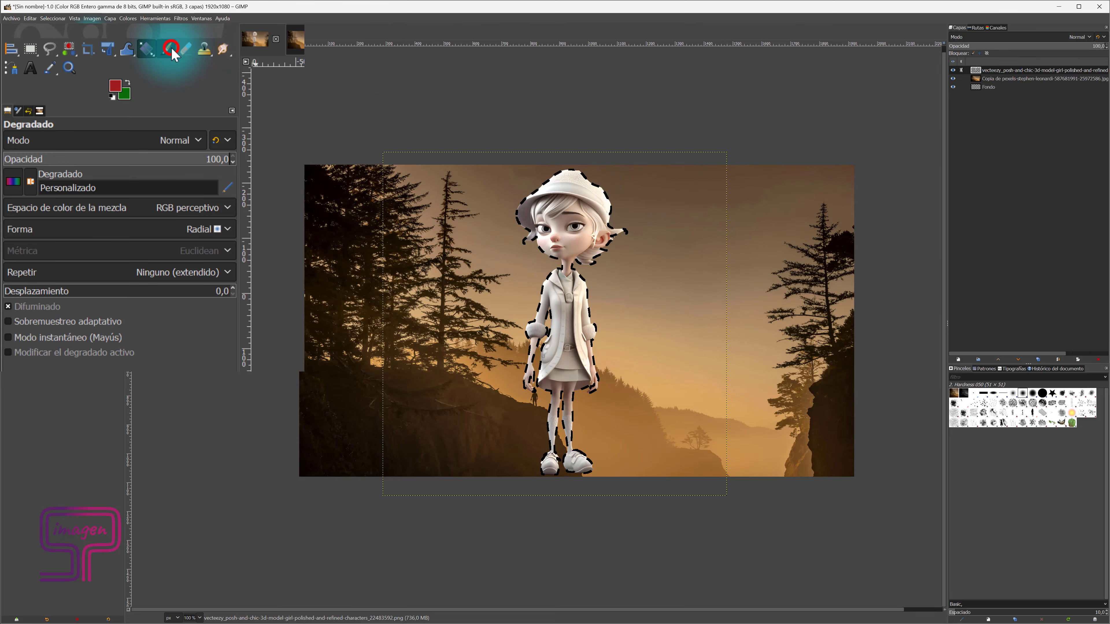
click(171, 49)
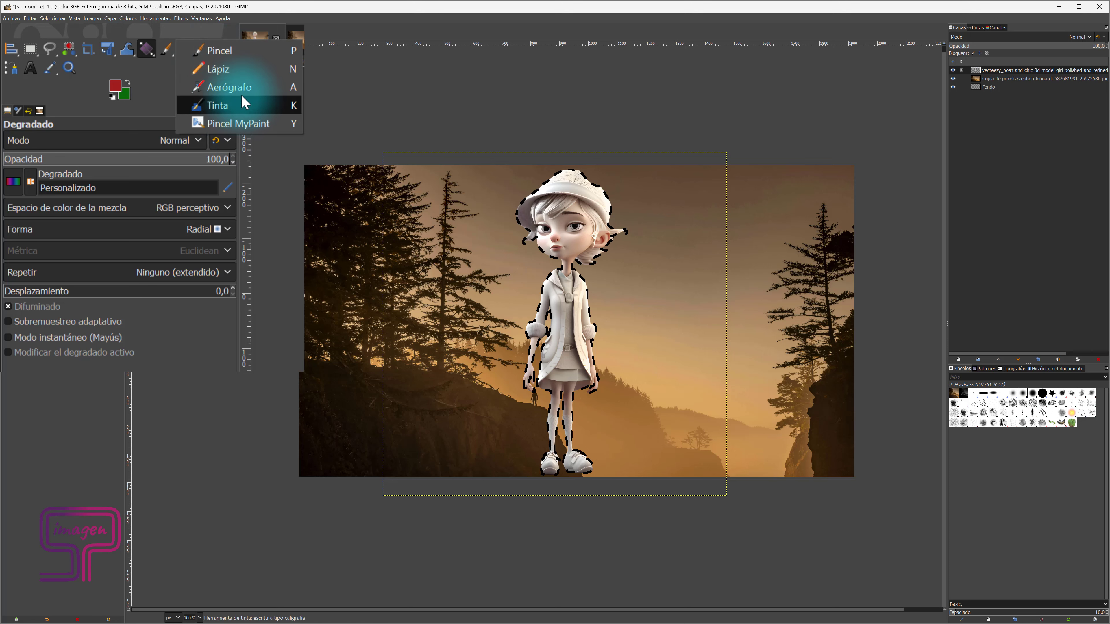
click(255, 50)
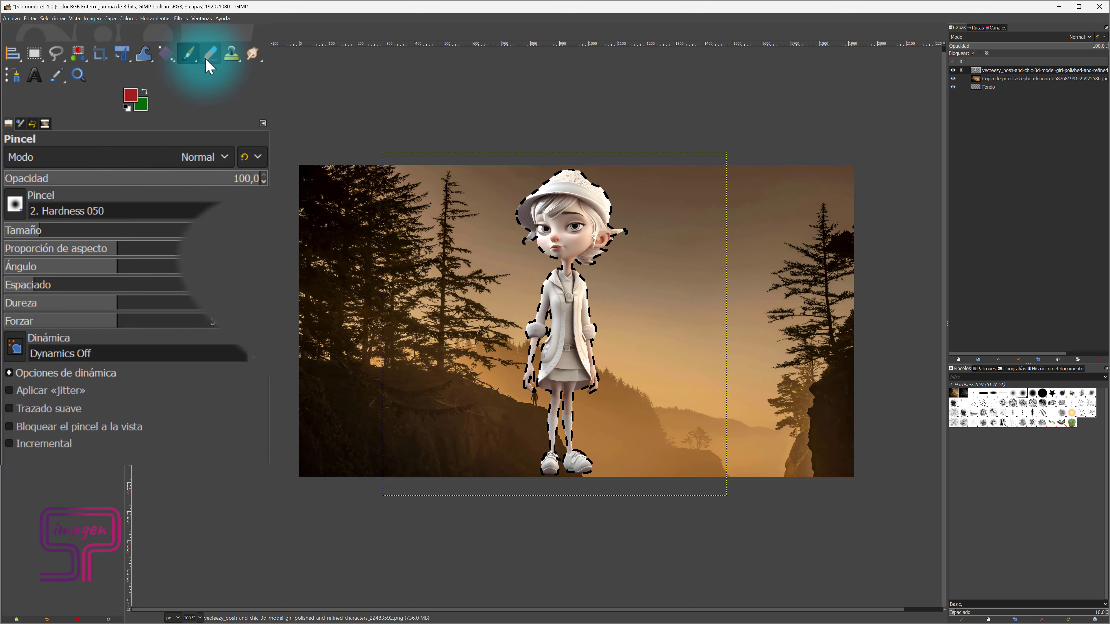
click(98, 36)
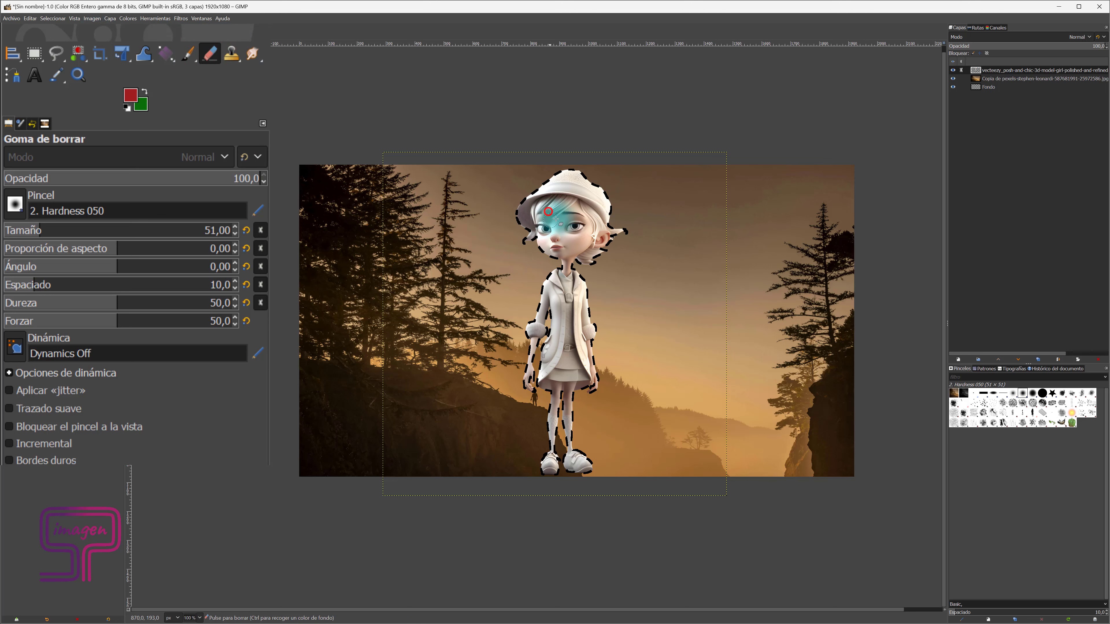
drag(556, 218, 583, 250)
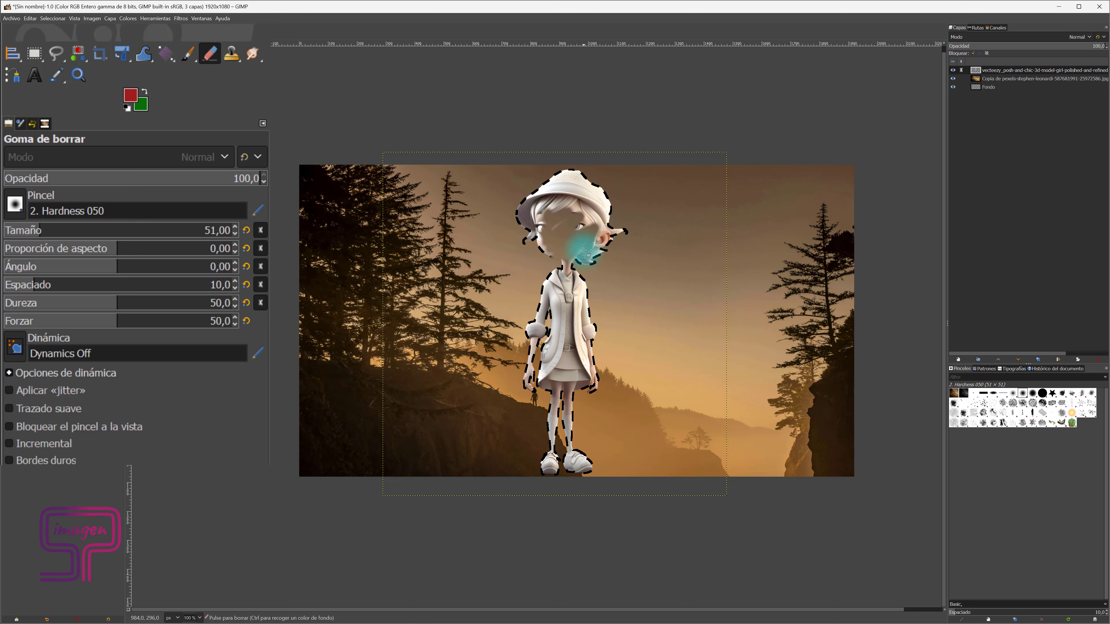
click(210, 54)
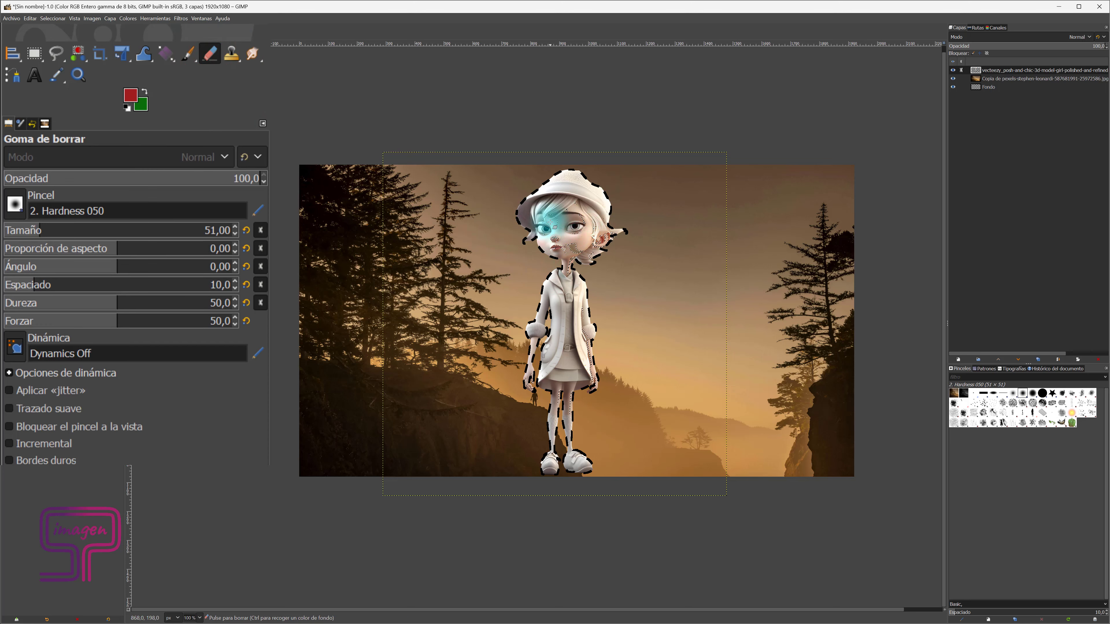
Hide the girl layer, trial-clone the hiker down the cliff, then undo it
click(401, 257)
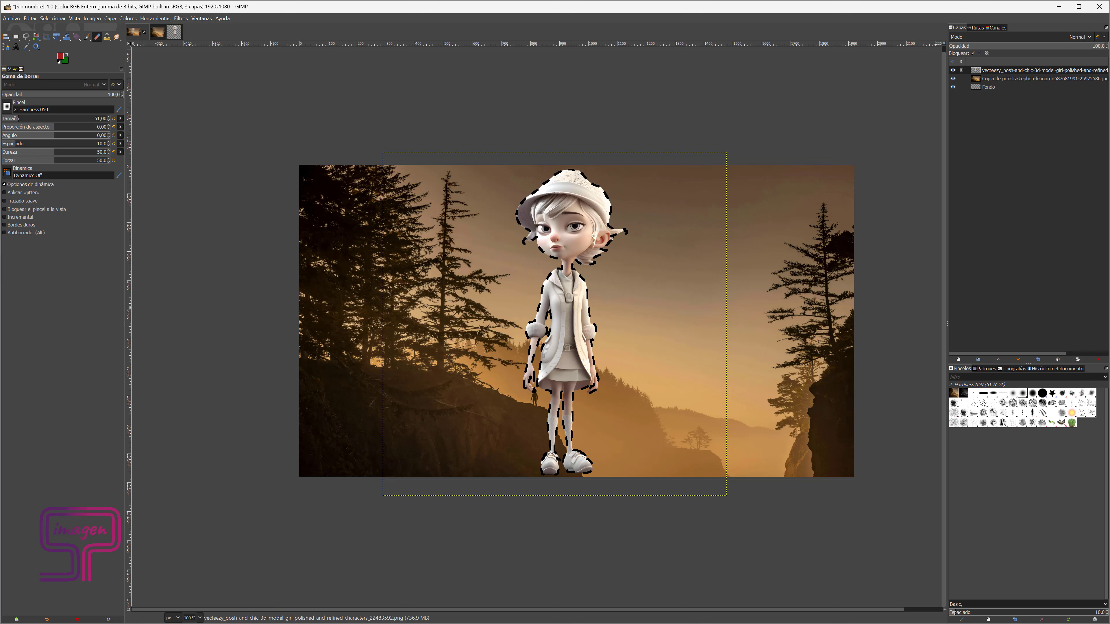
ctrl+click(541, 395)
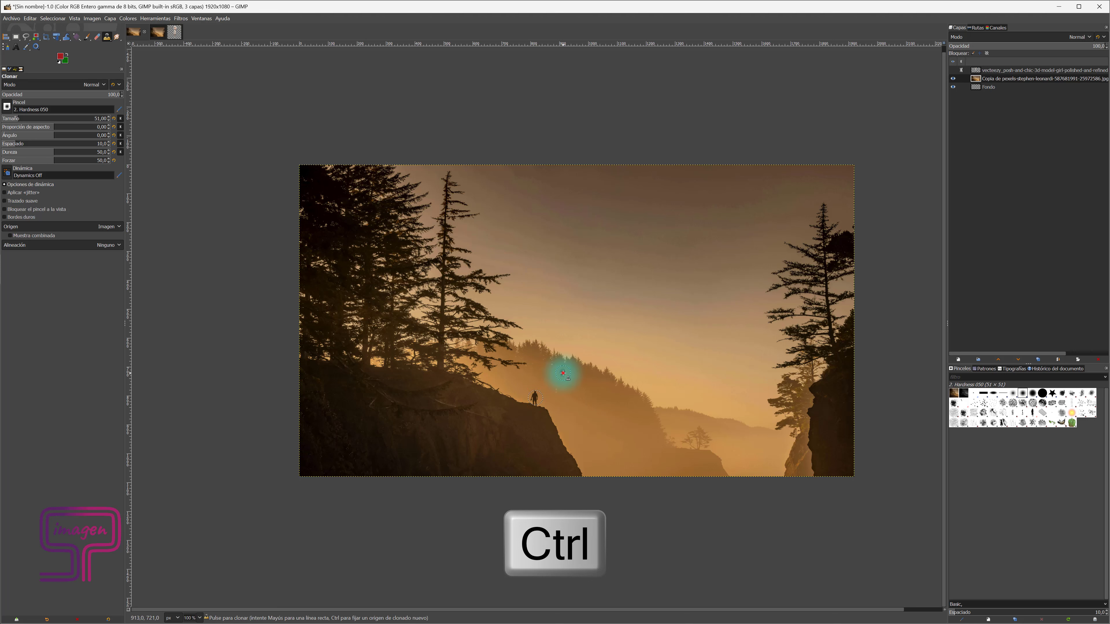
click(564, 372)
drag(564, 371, 567, 387)
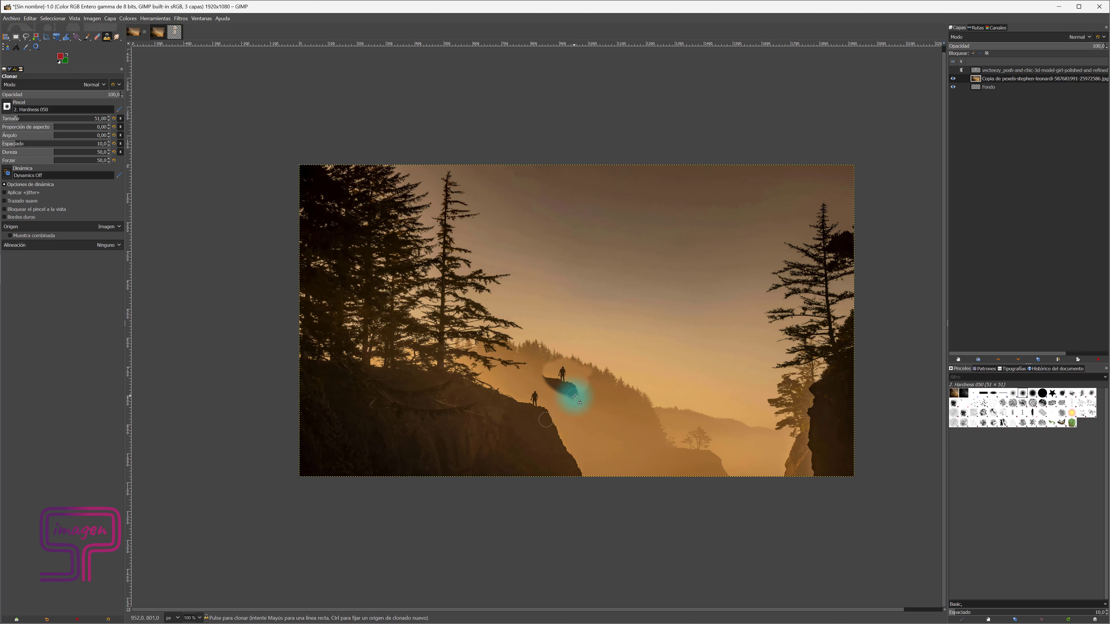
key(ctrl+z)
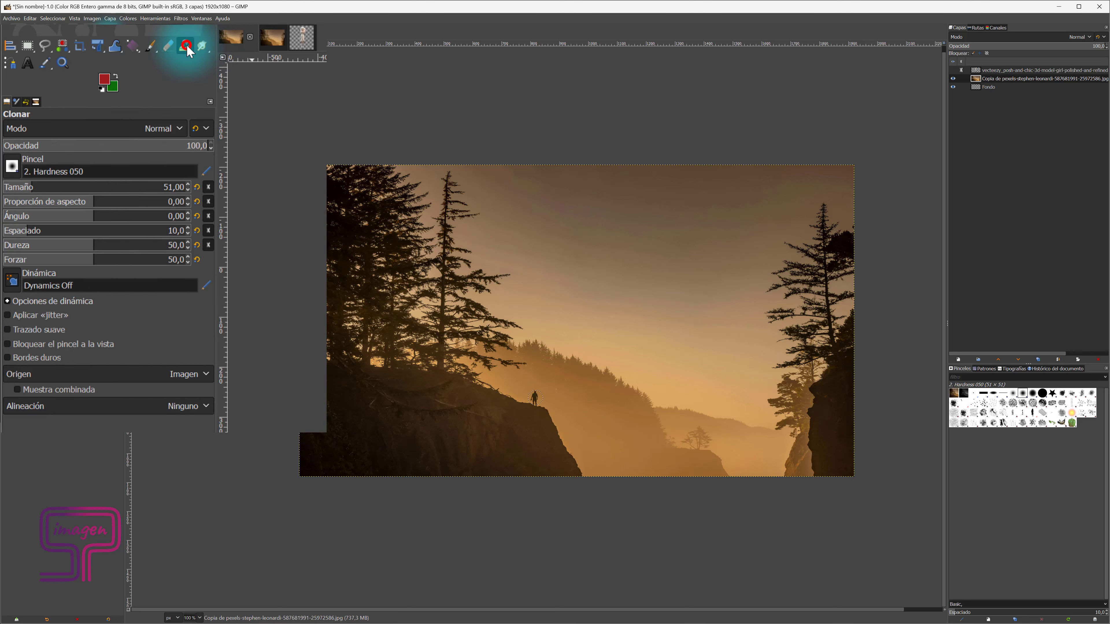
drag(188, 51, 230, 80)
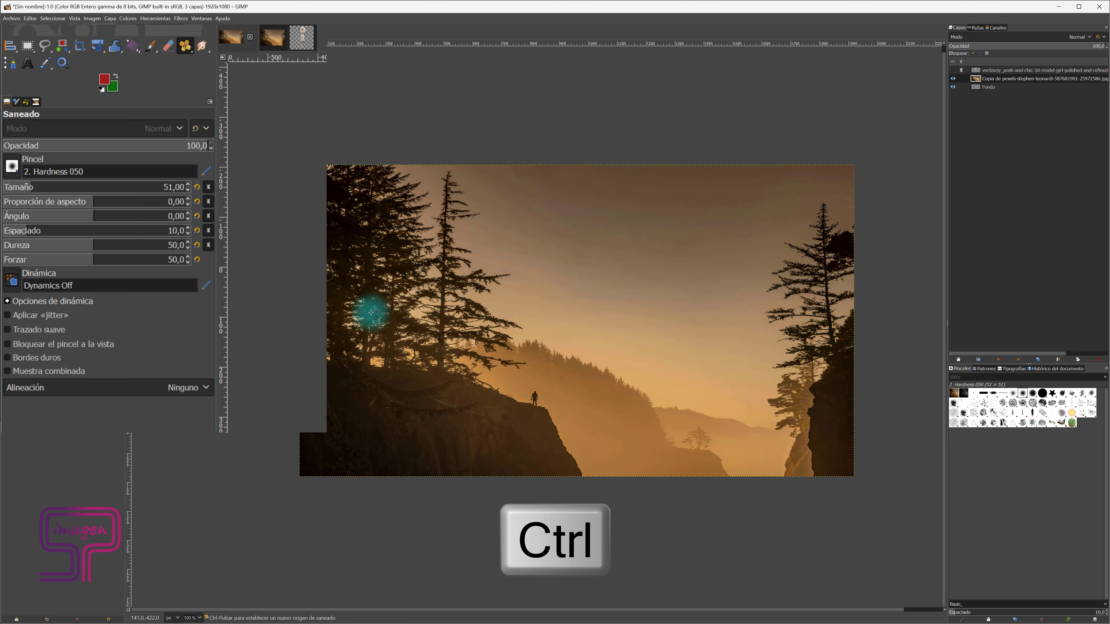
Set a healing source in the trees and smudge the trees on the left
ctrl+click(546, 377)
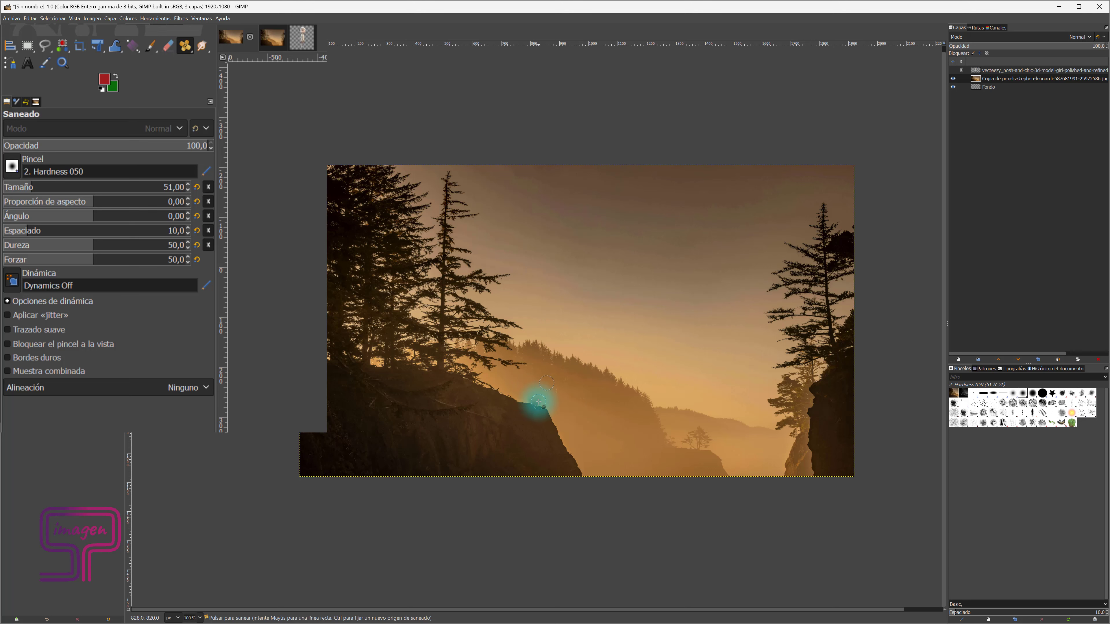
right_click(201, 46)
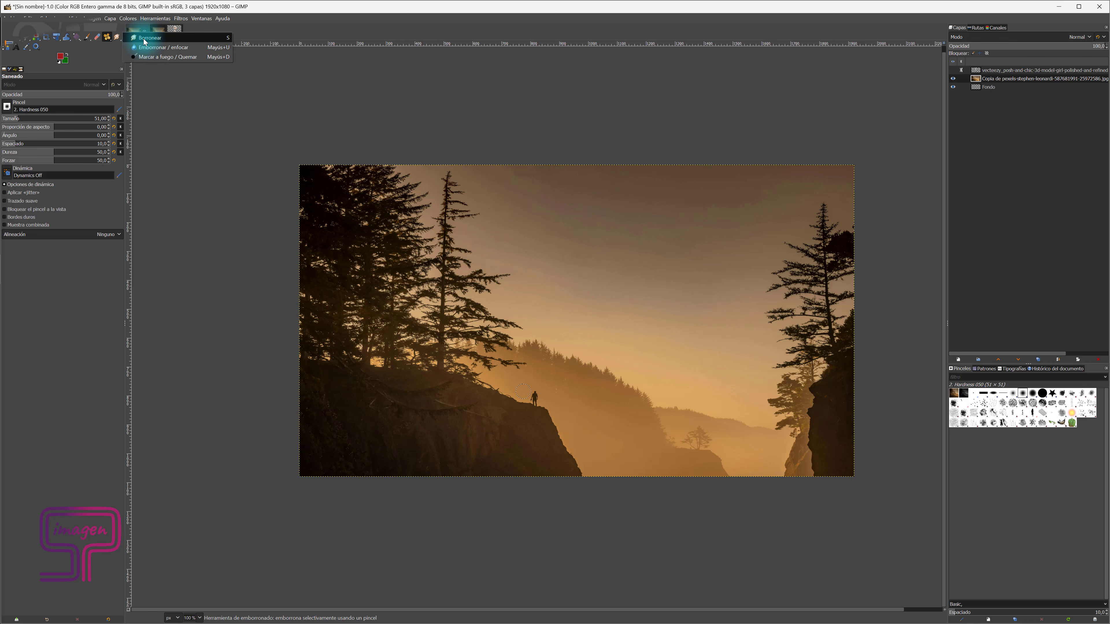
click(144, 38)
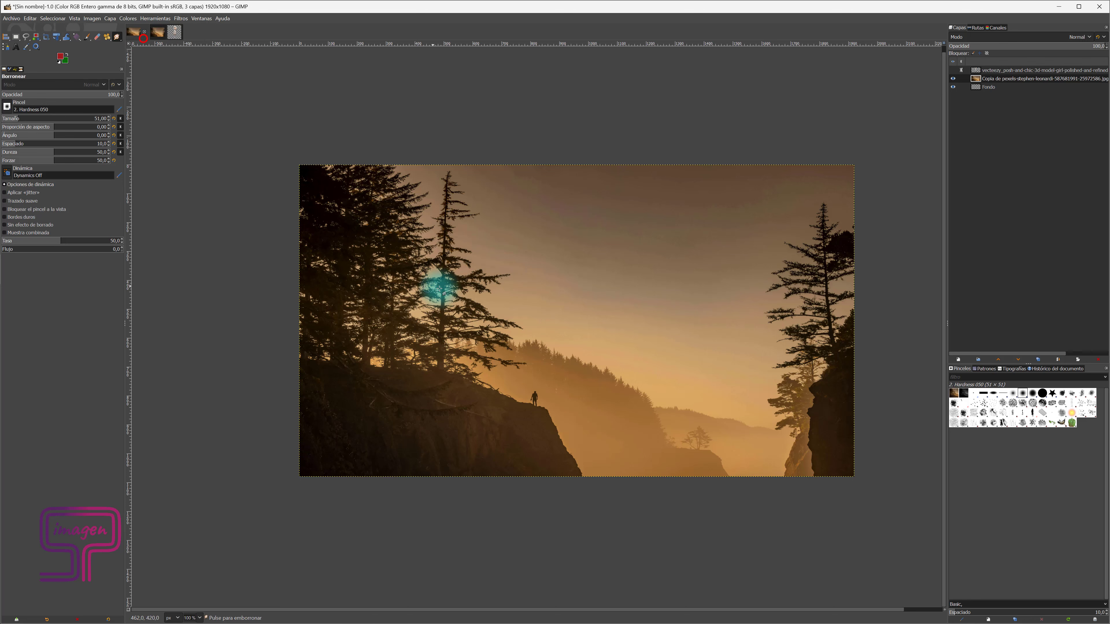
drag(533, 310, 467, 298)
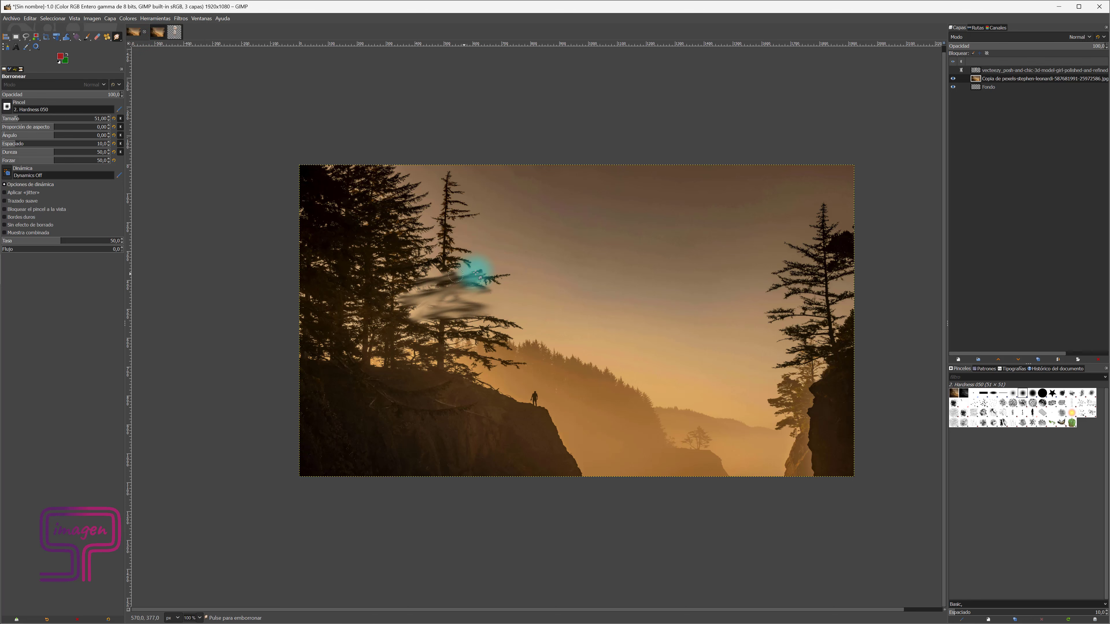
Lighten the sky above the hiker and the cliff mist with Dodge/Burn
click(117, 37)
click(167, 57)
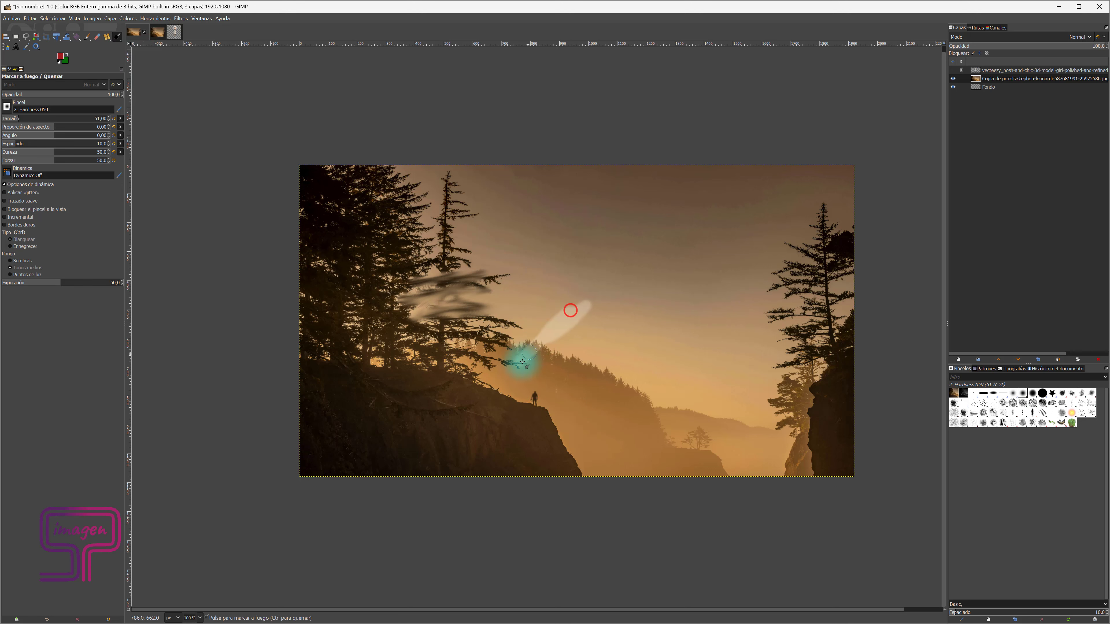
drag(564, 314, 577, 322)
mouse_move(492, 399)
mouse_down()
mouse_move(535, 400)
mouse_move(529, 372)
mouse_up()
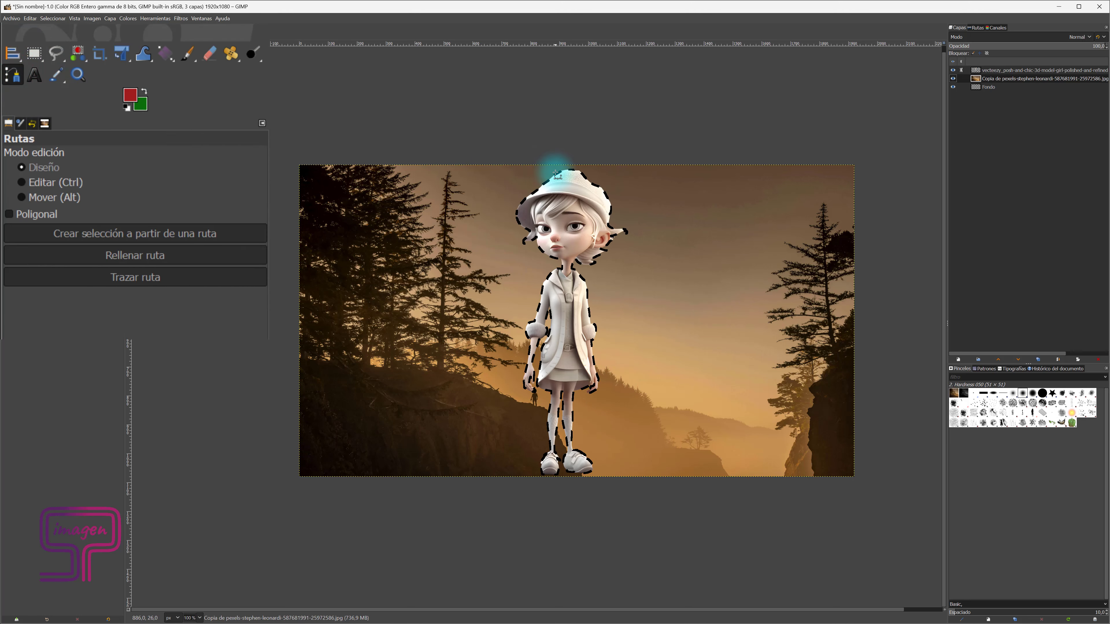
Trace a path around the girl's hat, hair, neck and coat, and convert it to a selection
click(552, 171)
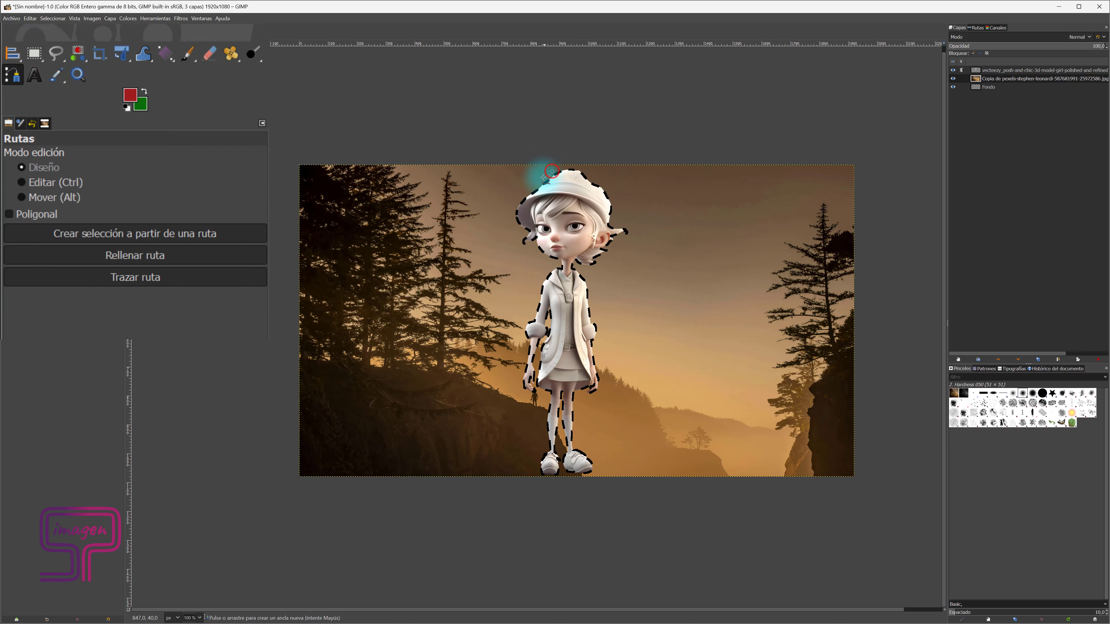
click(518, 197)
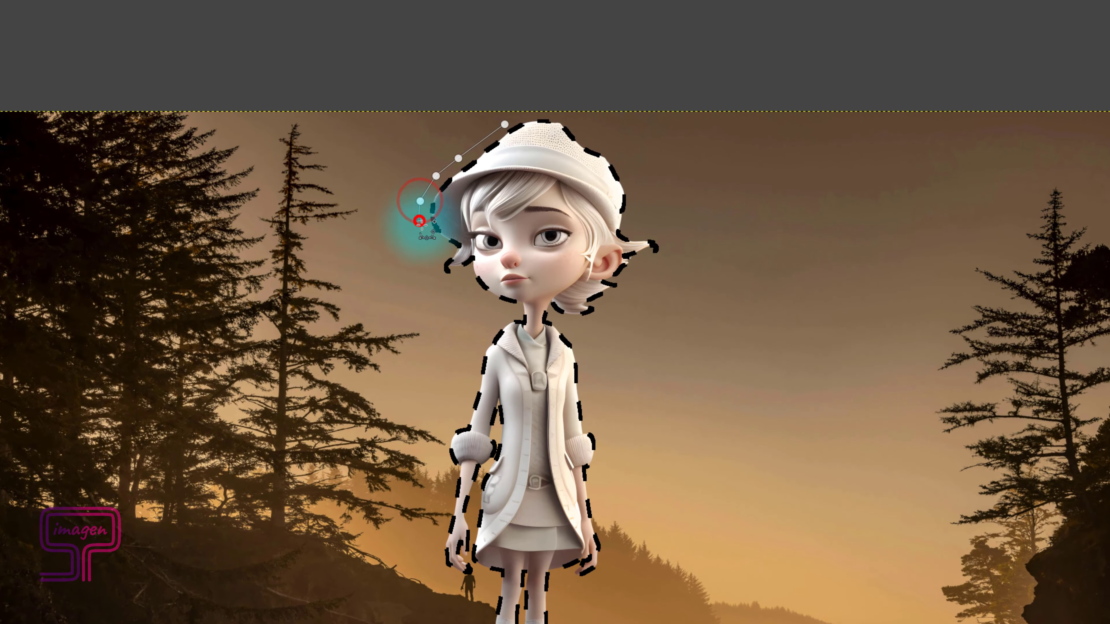
mouse_move(420, 221)
mouse_down()
mouse_move(444, 286)
mouse_move(469, 289)
mouse_up()
click(464, 280)
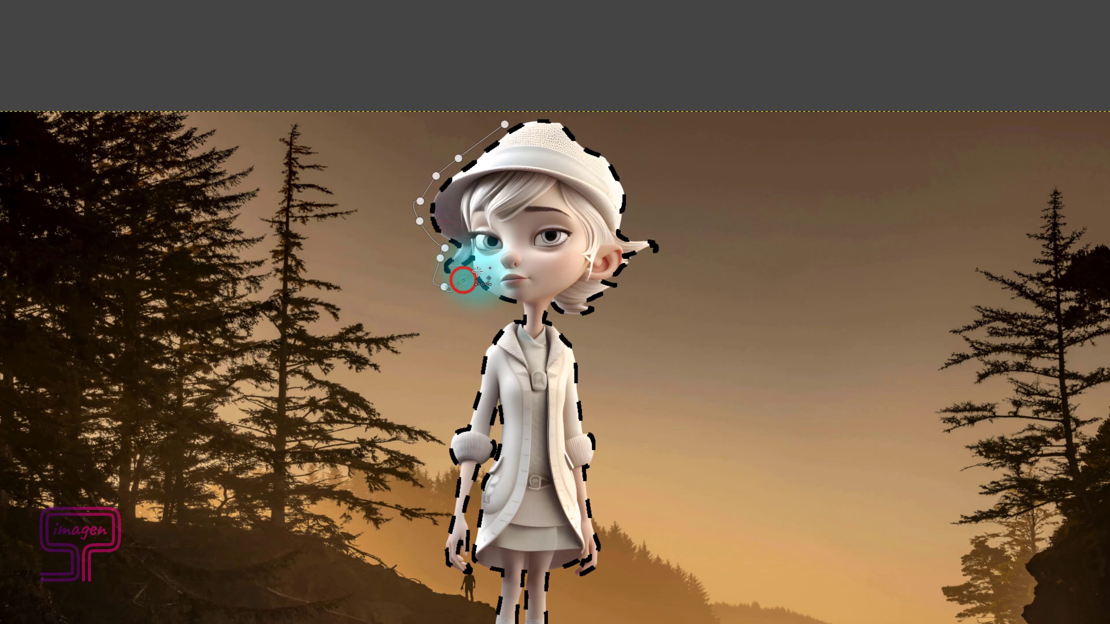
click(483, 297)
click(502, 321)
click(469, 353)
click(471, 382)
click(552, 336)
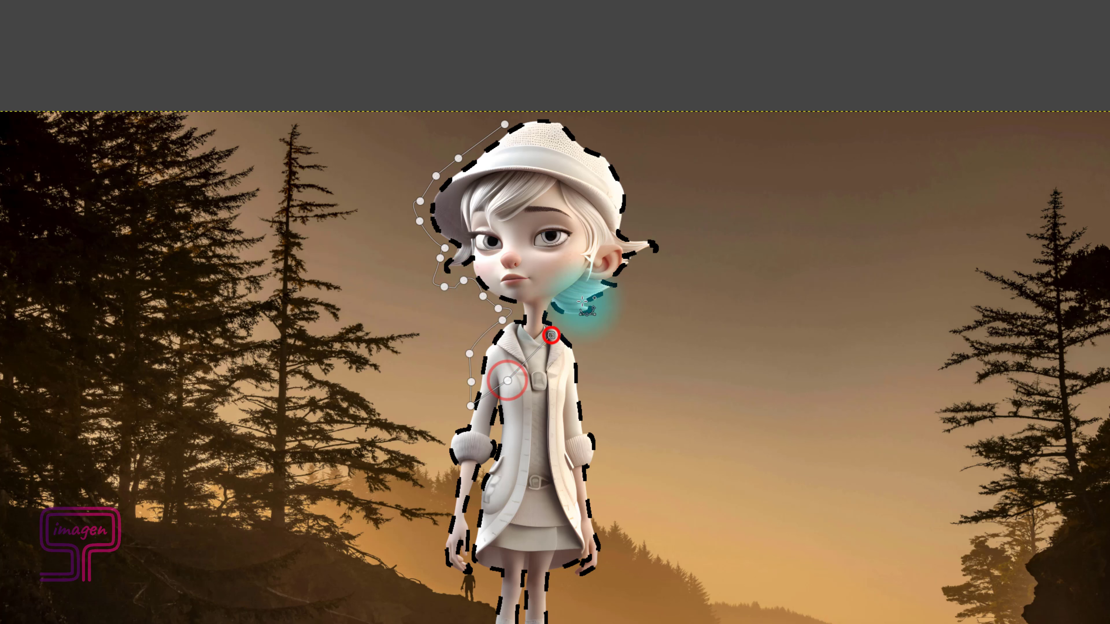
click(590, 284)
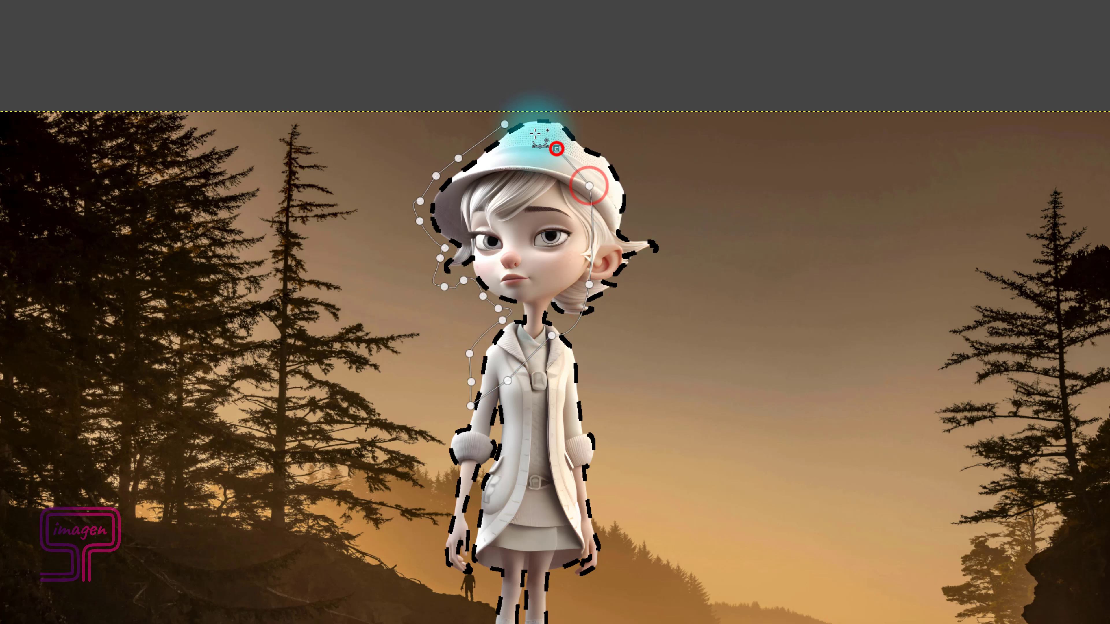
drag(589, 186, 557, 148)
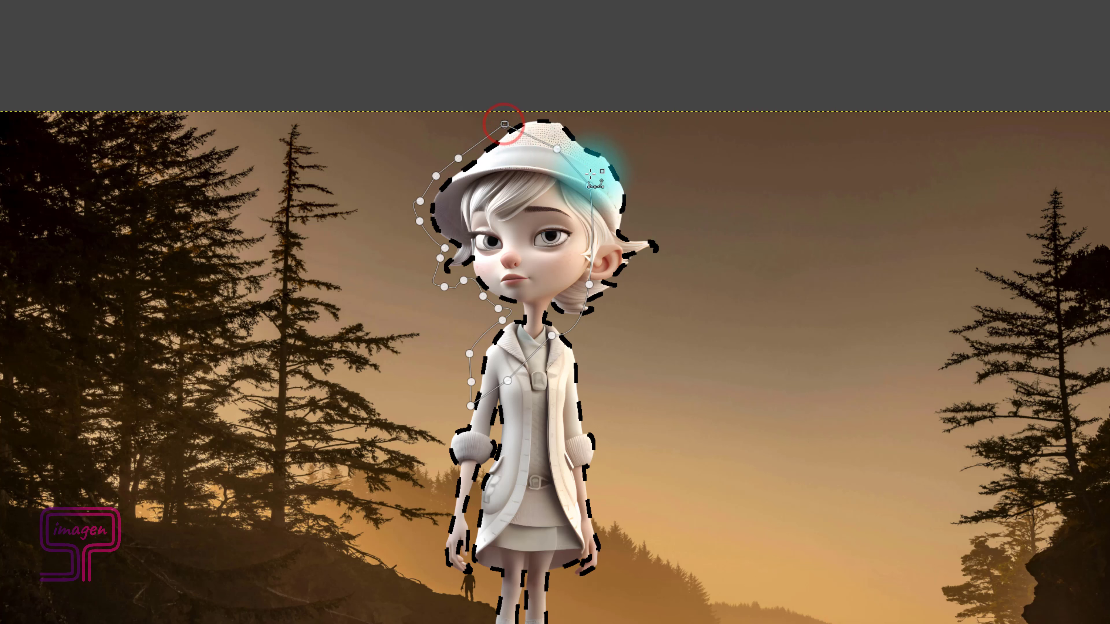
key(Return)
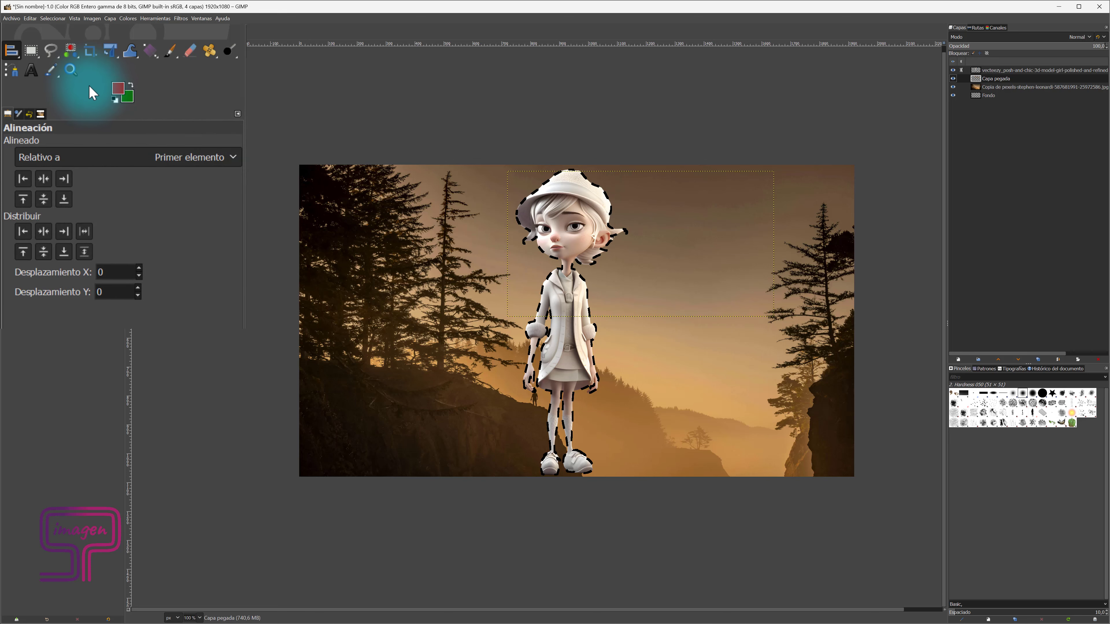
Add the text HOLA to the right of the girl
click(31, 70)
click(674, 241)
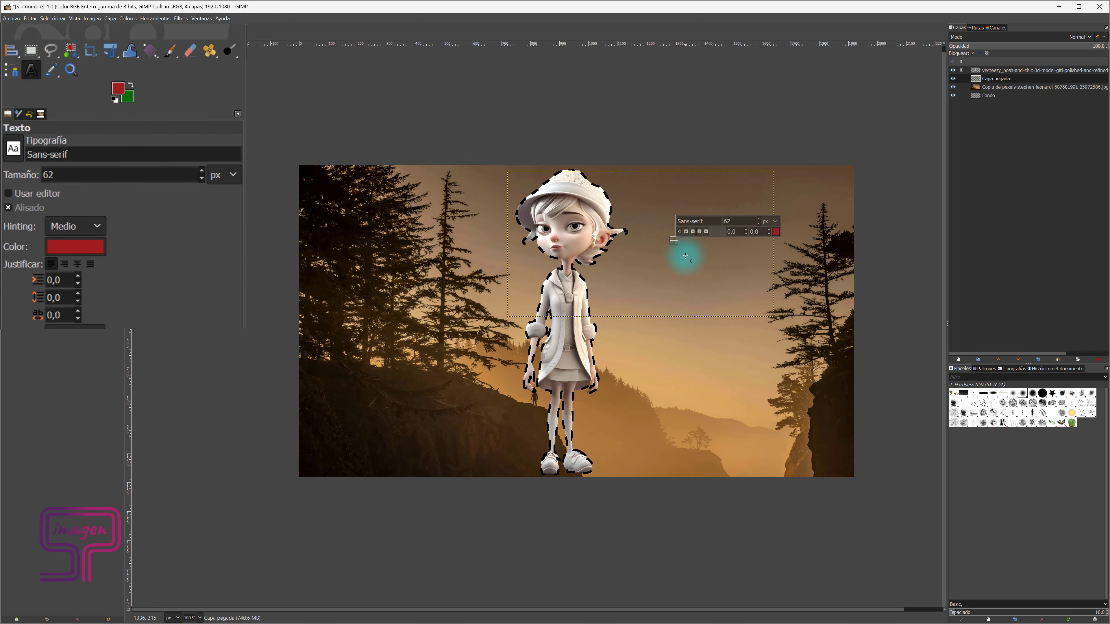
text(HOLA)
Add a self-introduction paragraph below HOLA, enlarge its box and edit its wording
drag(641, 298, 703, 368)
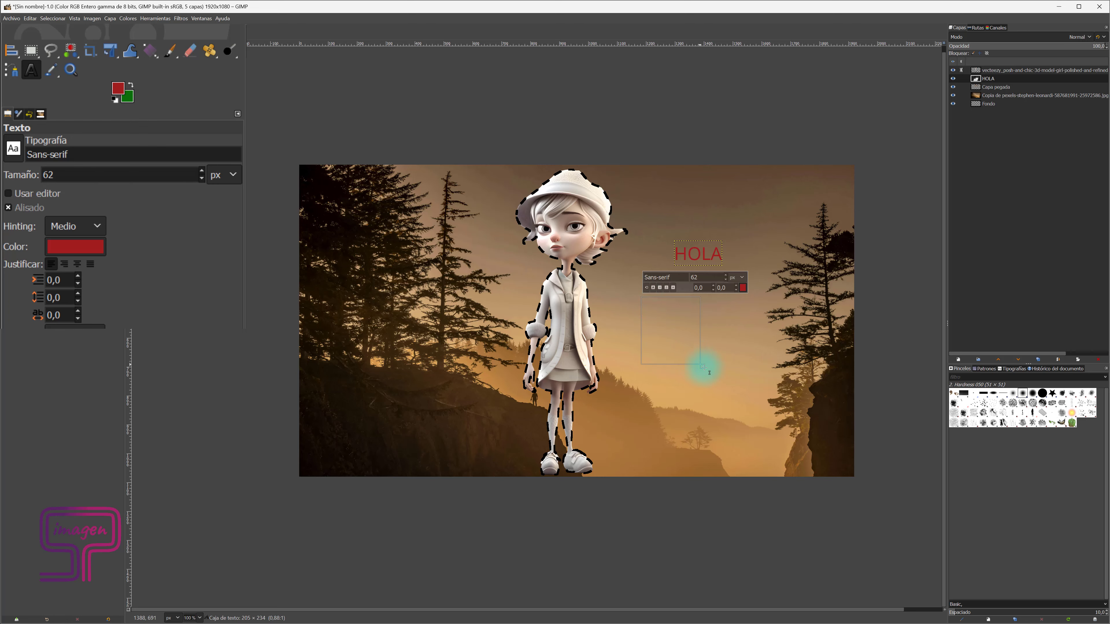
text(HO)
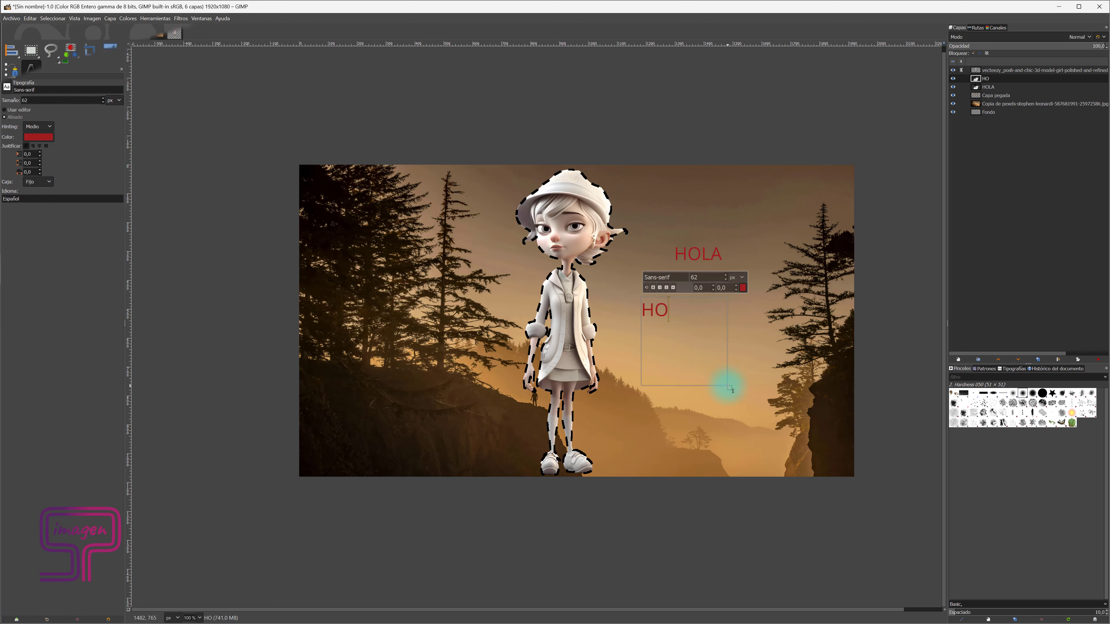
text(LA SOY MARIA DE)
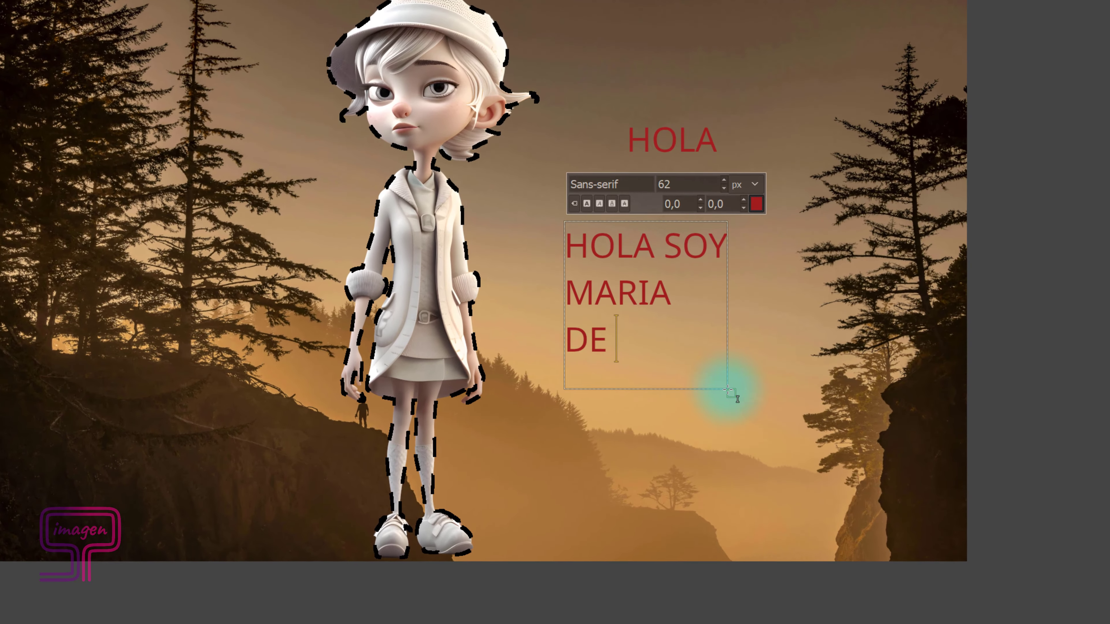
text( SABER PROGRA)
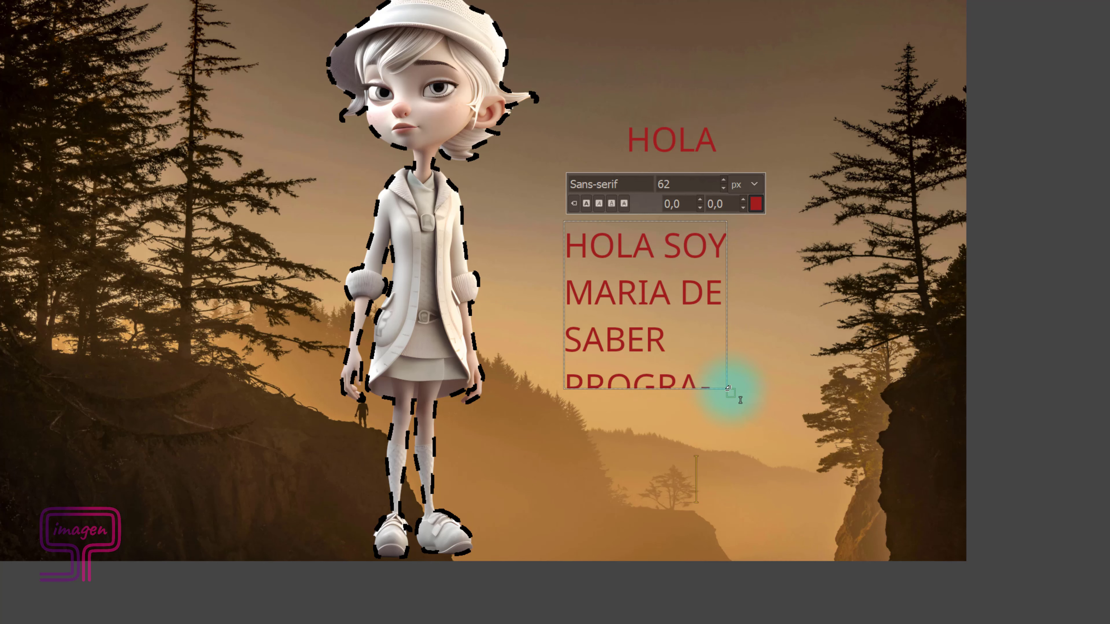
drag(724, 388, 768, 532)
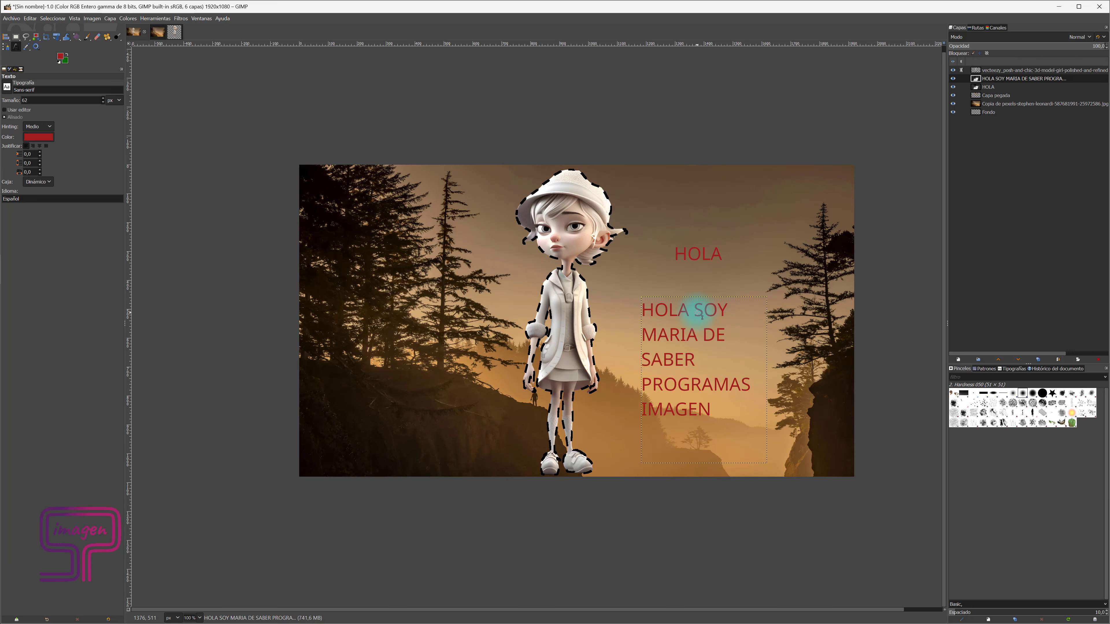
click(698, 312)
text(T)
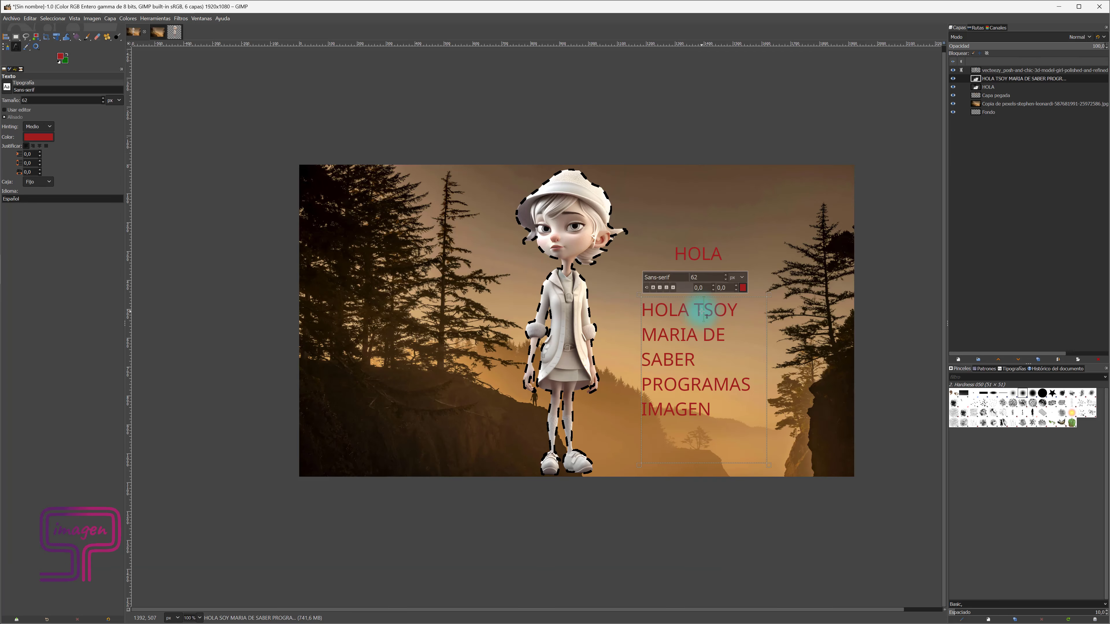
text(R TB)
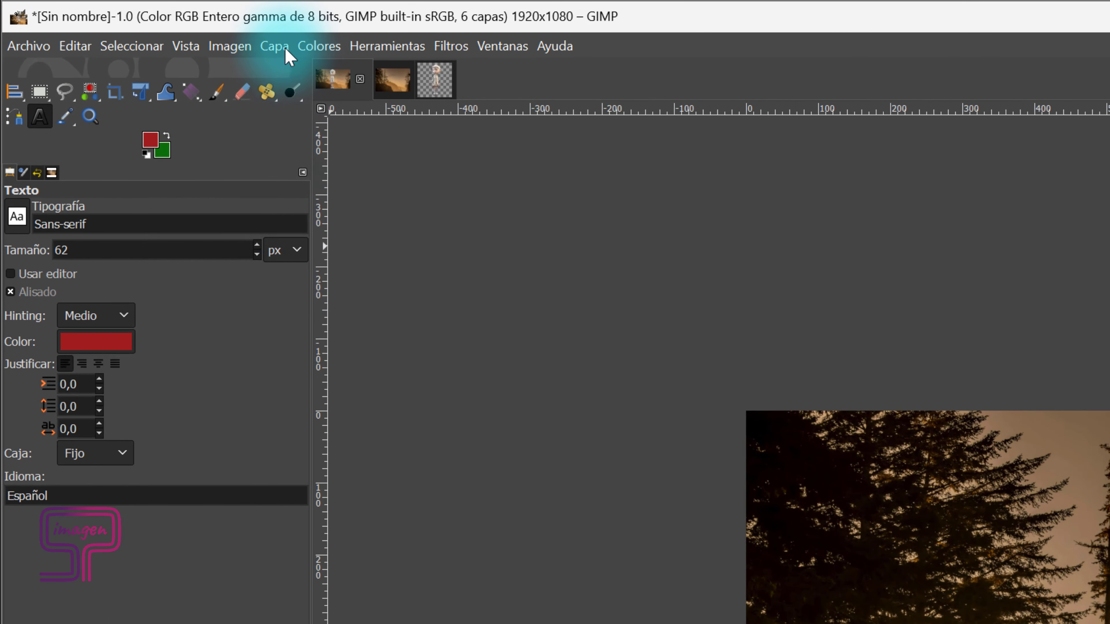
Discard the paragraph's text information and sample light grey as the foreground colour
click(282, 46)
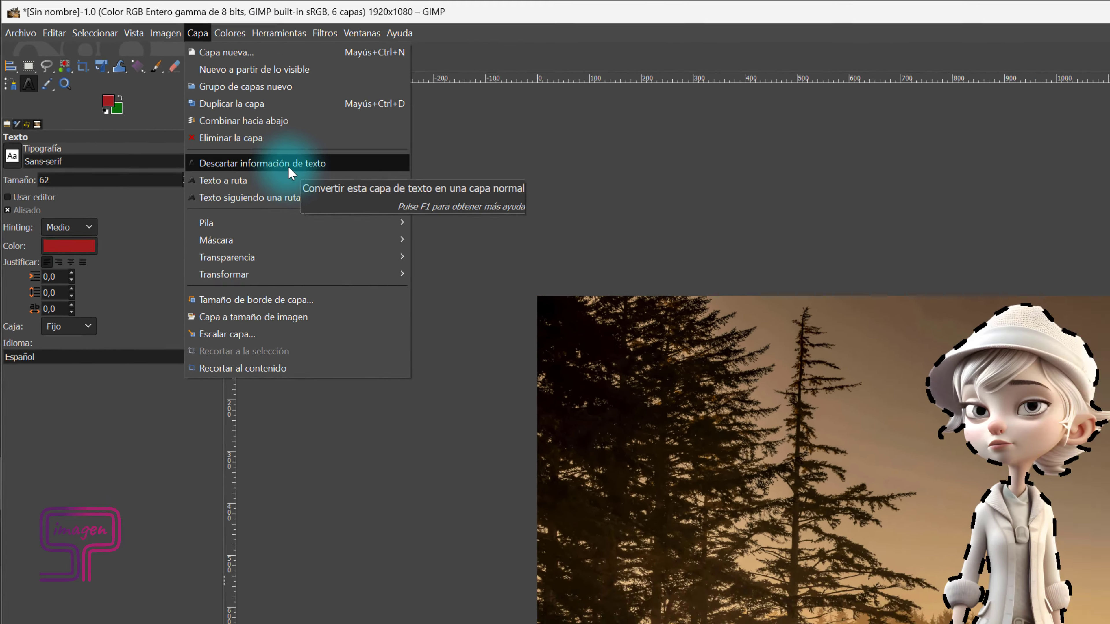
click(405, 239)
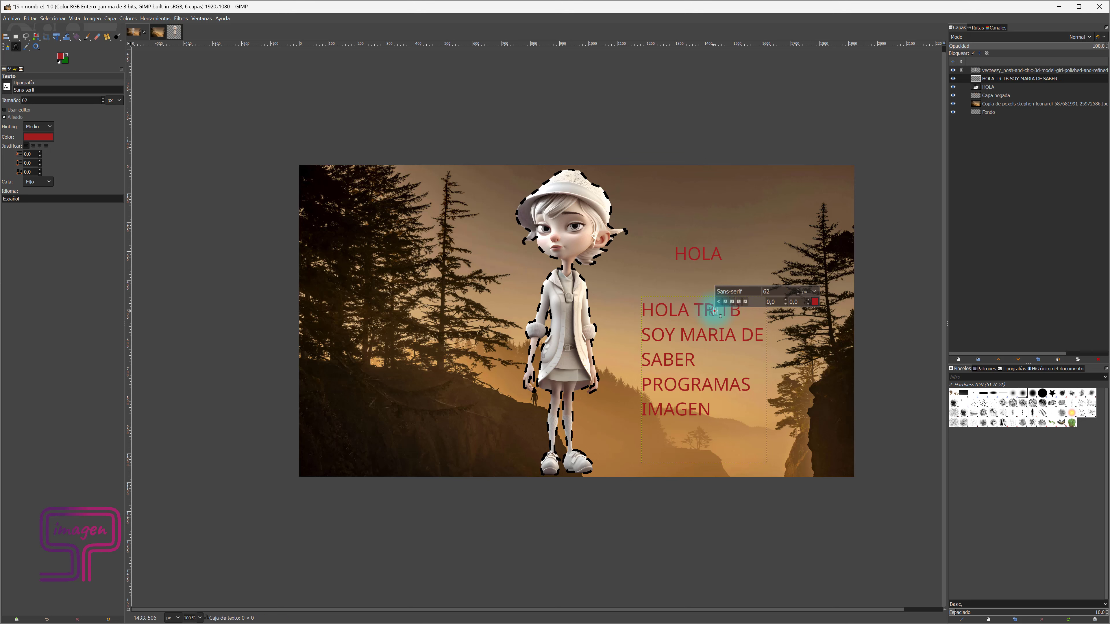
click(842, 411)
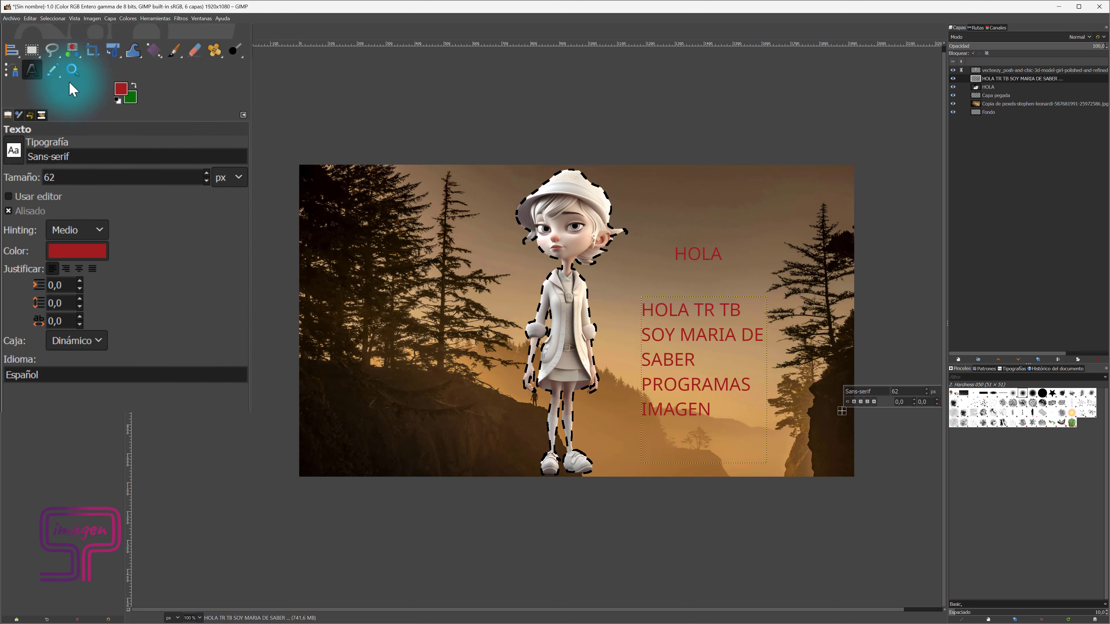
click(53, 70)
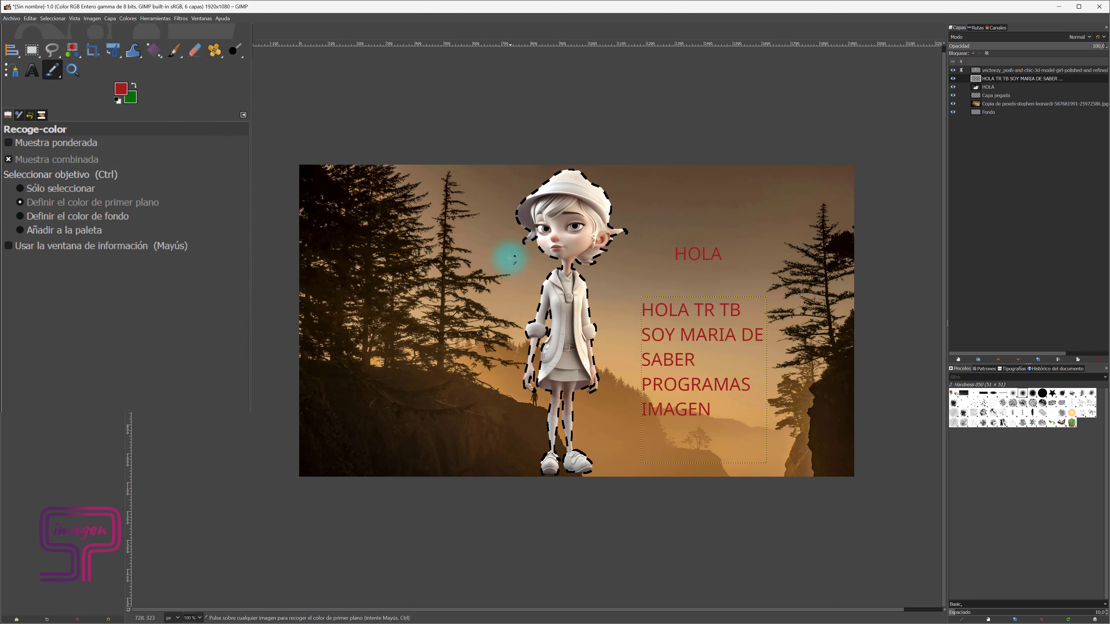
click(563, 288)
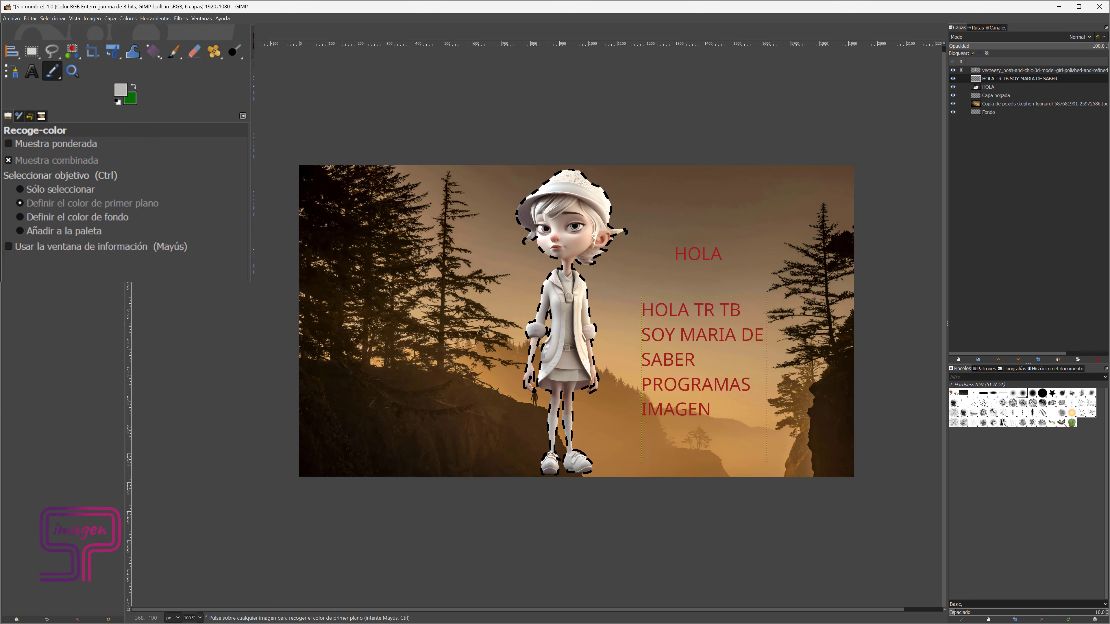
Zoom in progressively on the girl's upper body, neck and lips
click(72, 70)
click(488, 263)
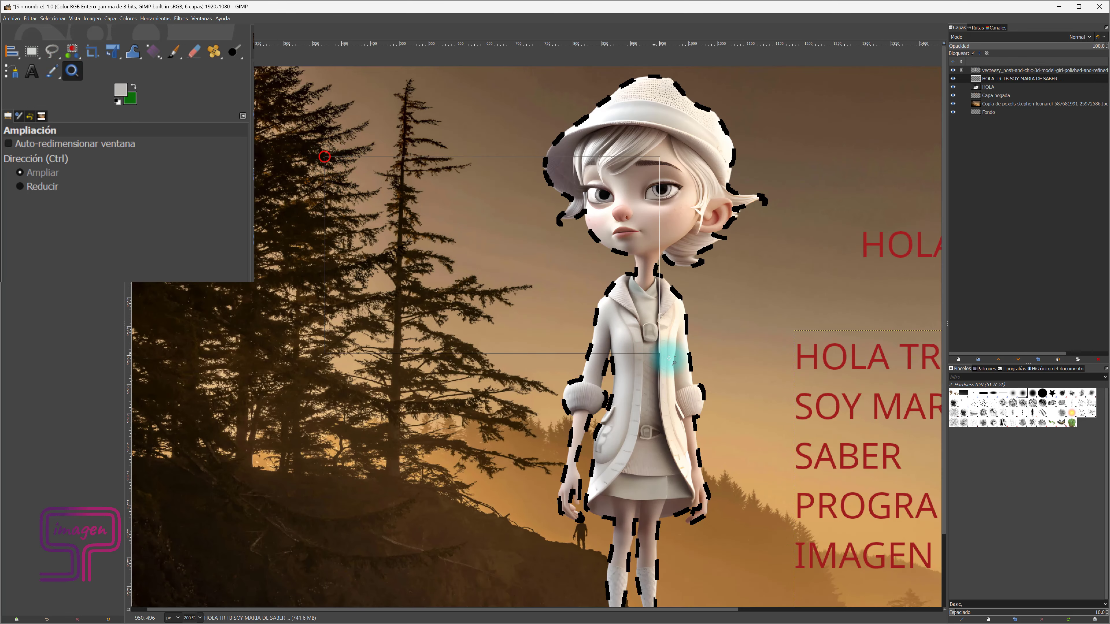
drag(325, 157, 754, 398)
drag(414, 215, 833, 396)
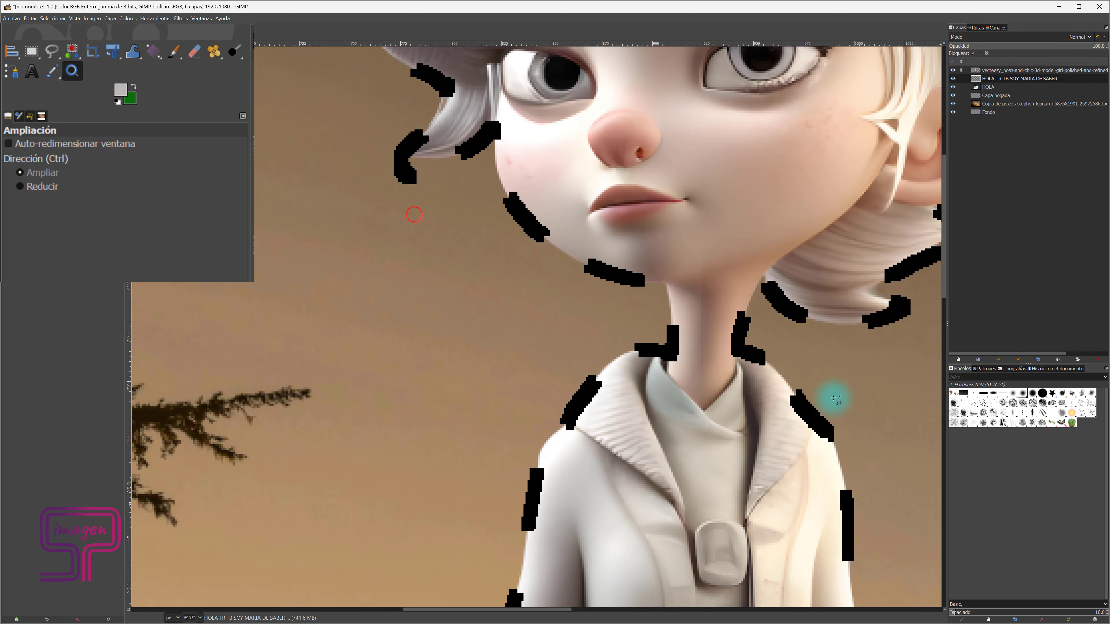
drag(404, 223, 872, 456)
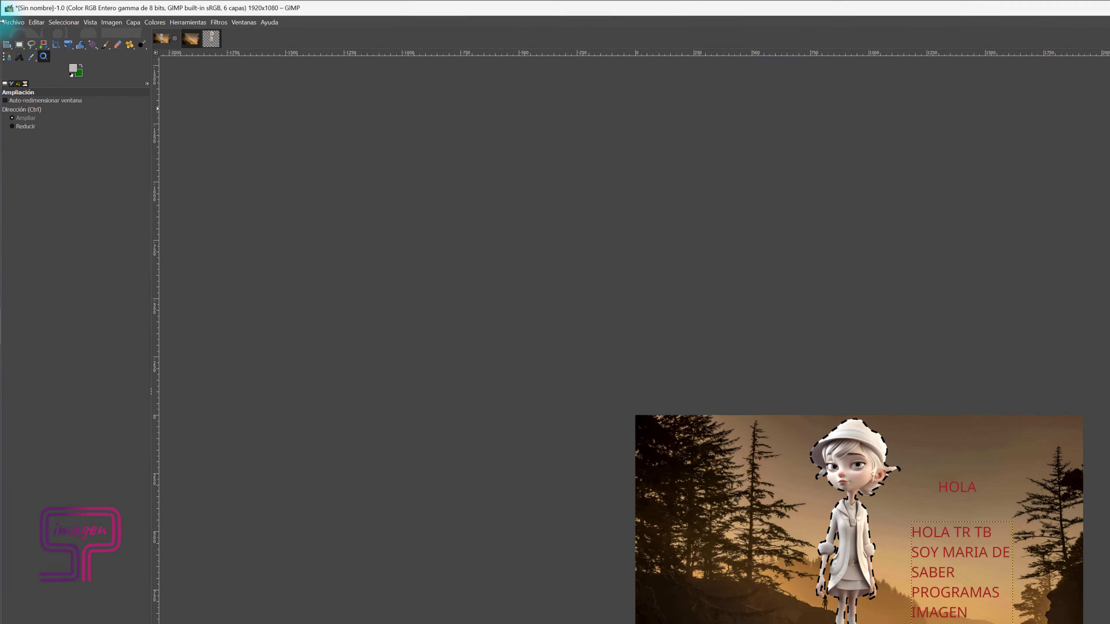
click(45, 50)
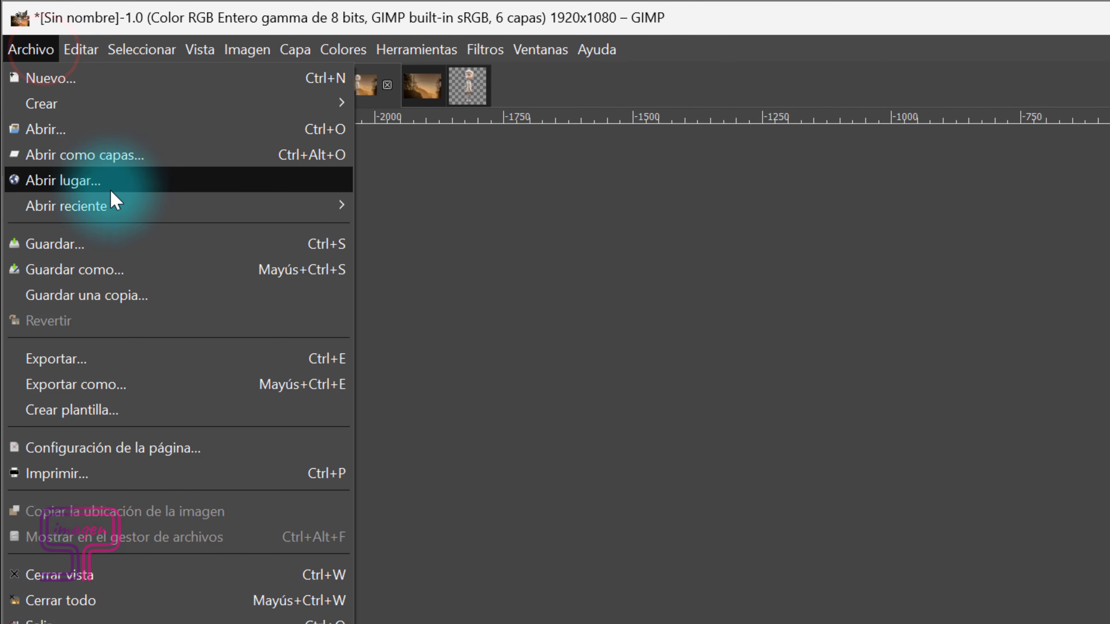
click(39, 270)
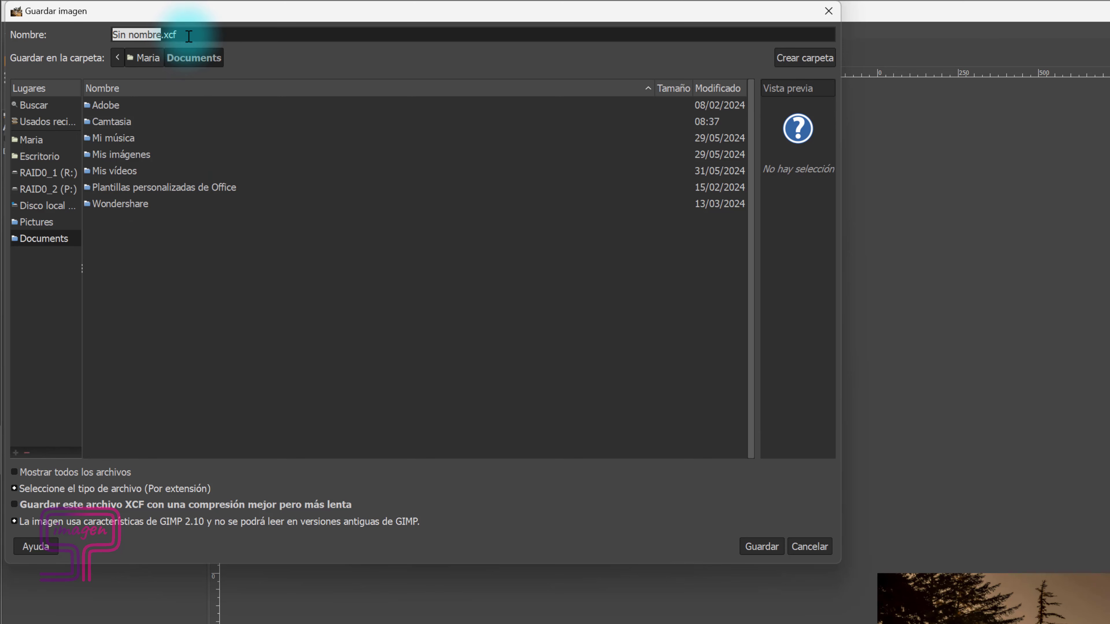
double_click(169, 35)
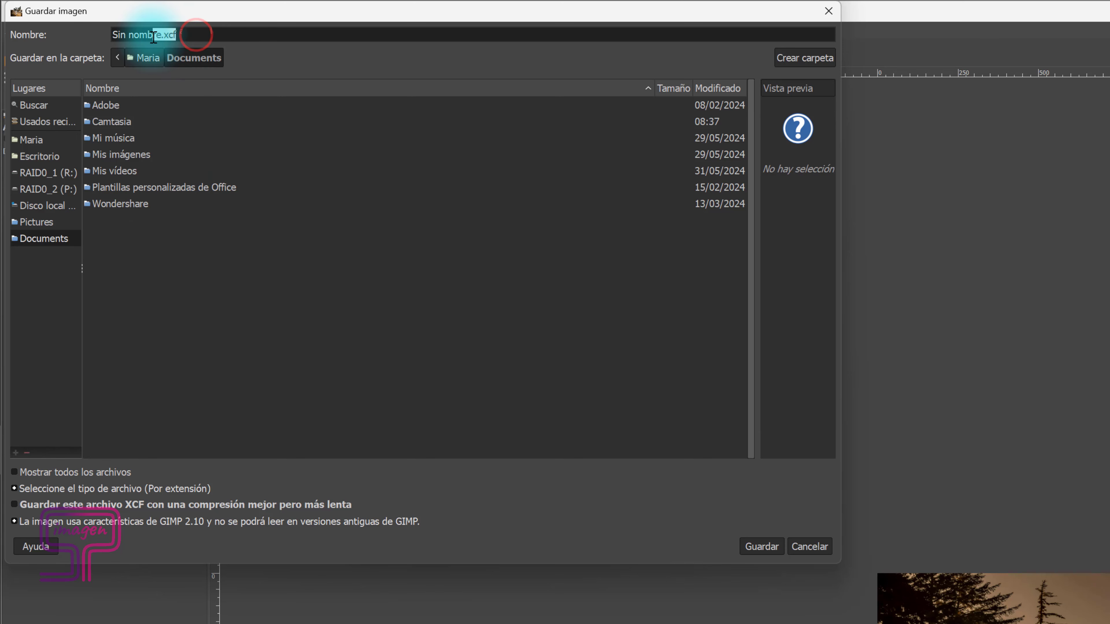
click(183, 489)
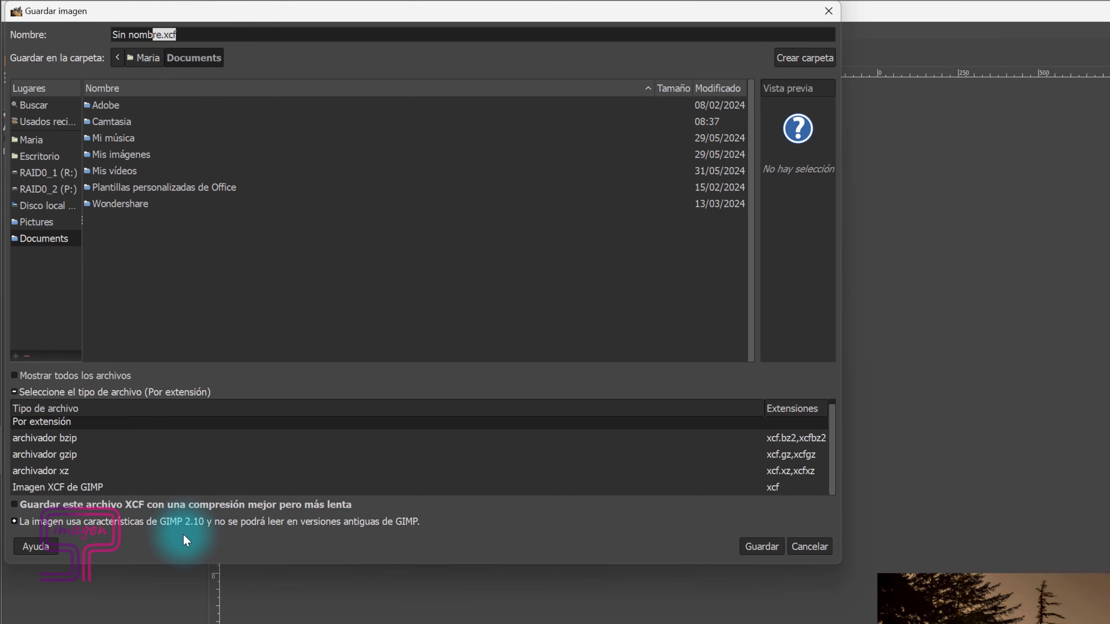
click(811, 547)
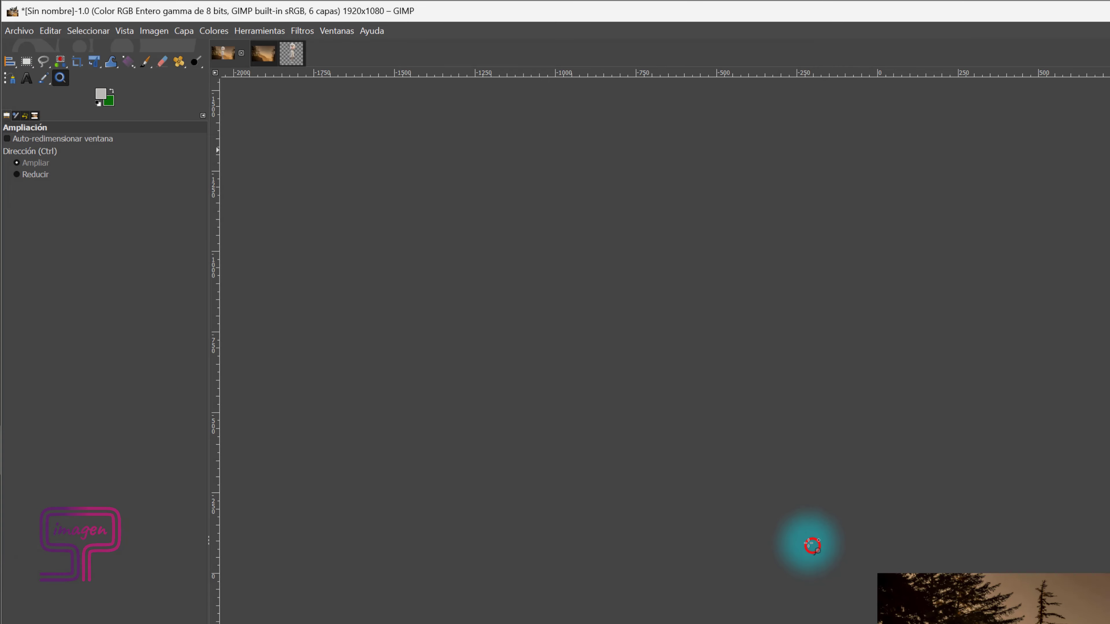
click(21, 30)
Set up Export As with file type Photoshop image (psd) for Sin nombre.psd
click(70, 239)
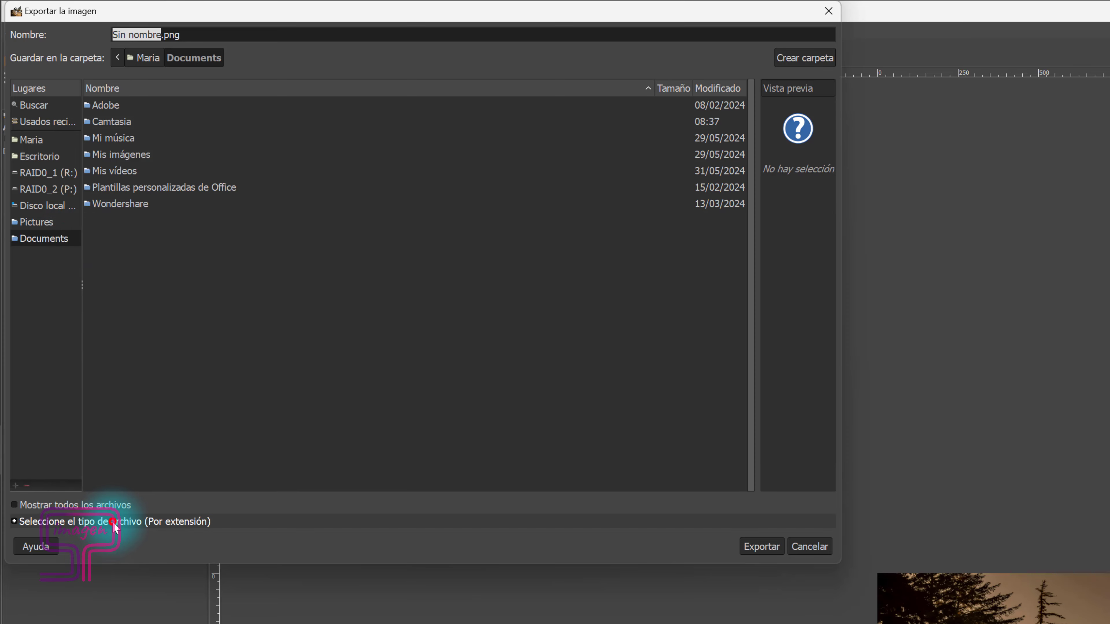
click(98, 522)
scroll(119, 503, down, 5)
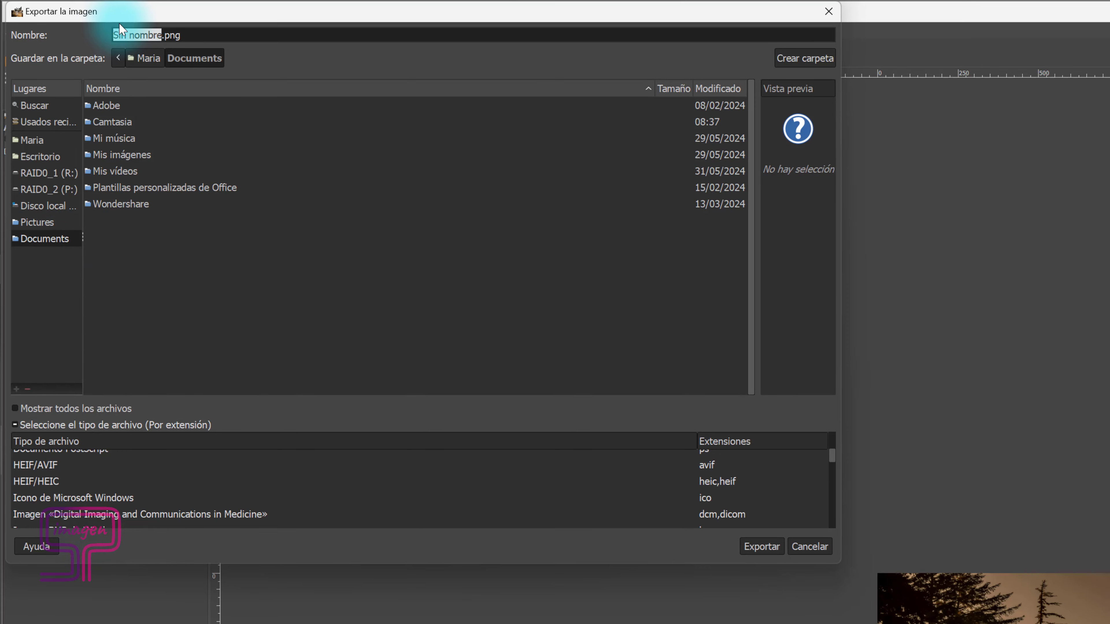
double_click(168, 35)
text(JPG)
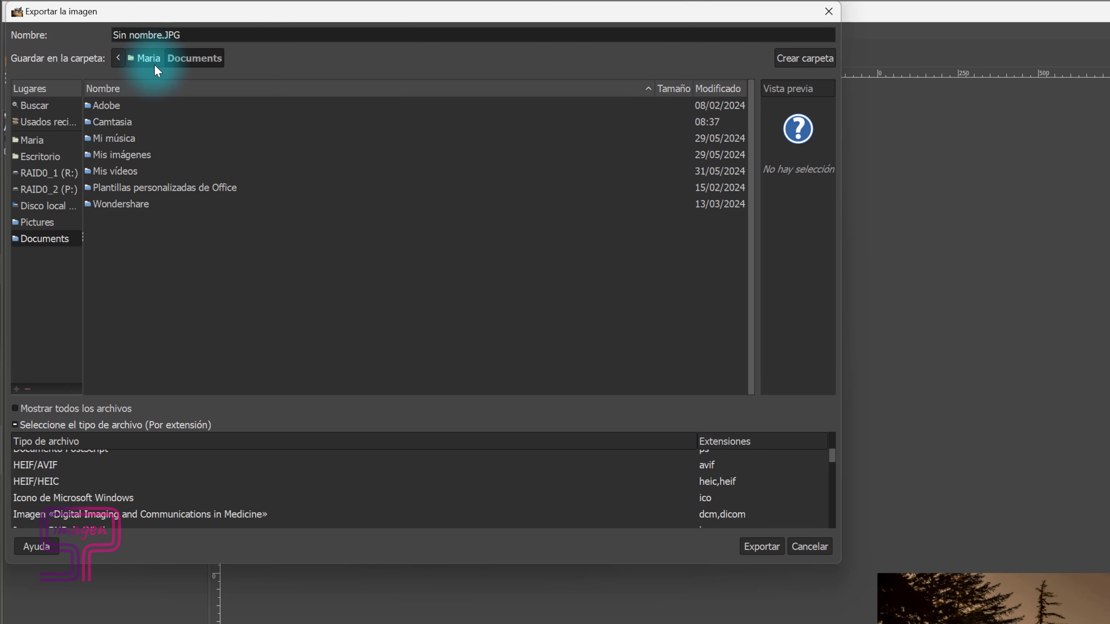
scroll(142, 468, down, 2)
scroll(142, 468, down, 2)
scroll(142, 468, down, 1)
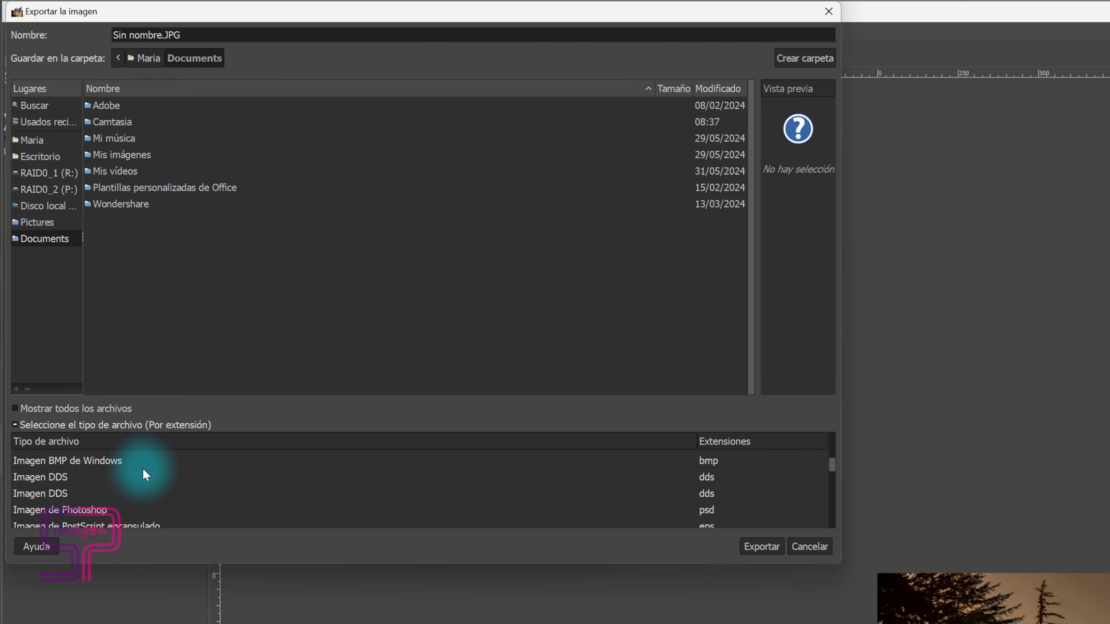
scroll(144, 471, down, 1)
click(699, 482)
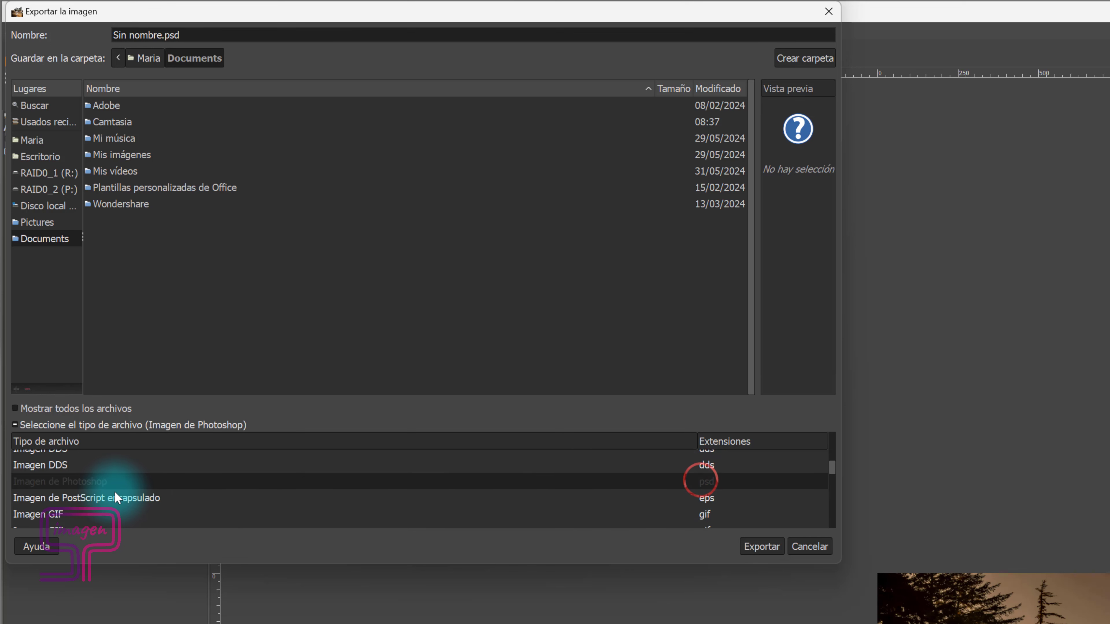